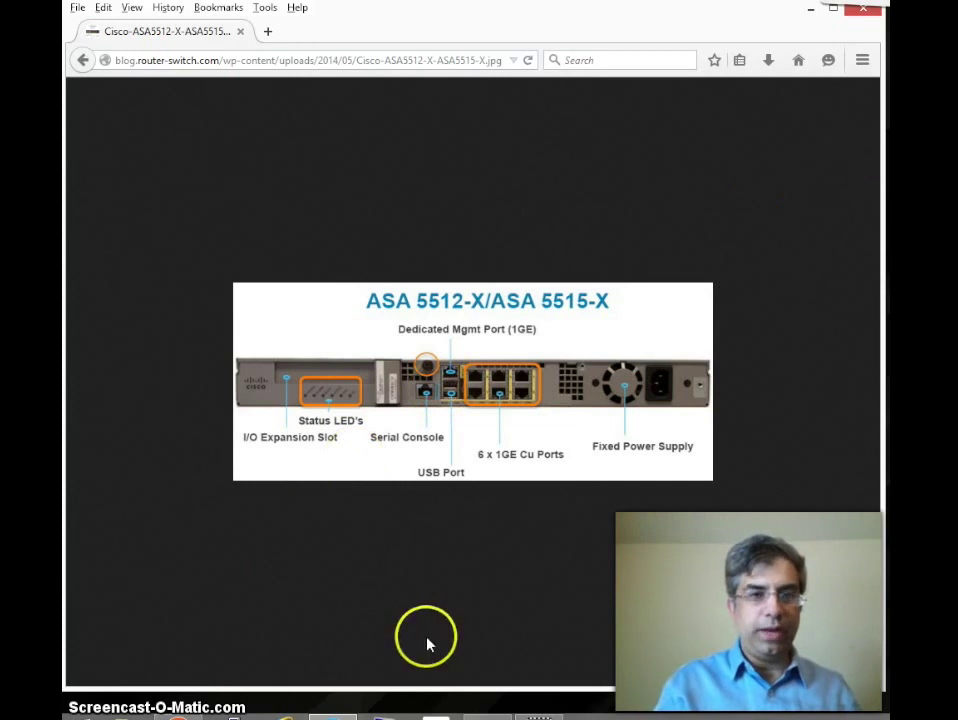
pyautogui.click(811, 11)
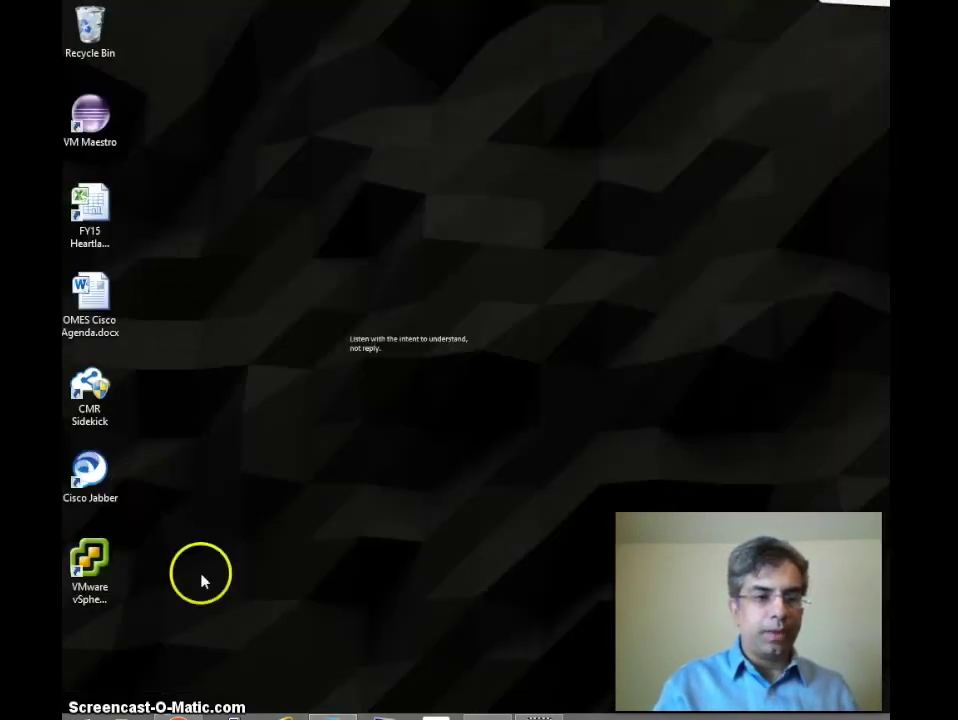
# Step: Restore the AASA3 terminal session and enter privileged mode with en and the enable password
pyautogui.click(178, 716)
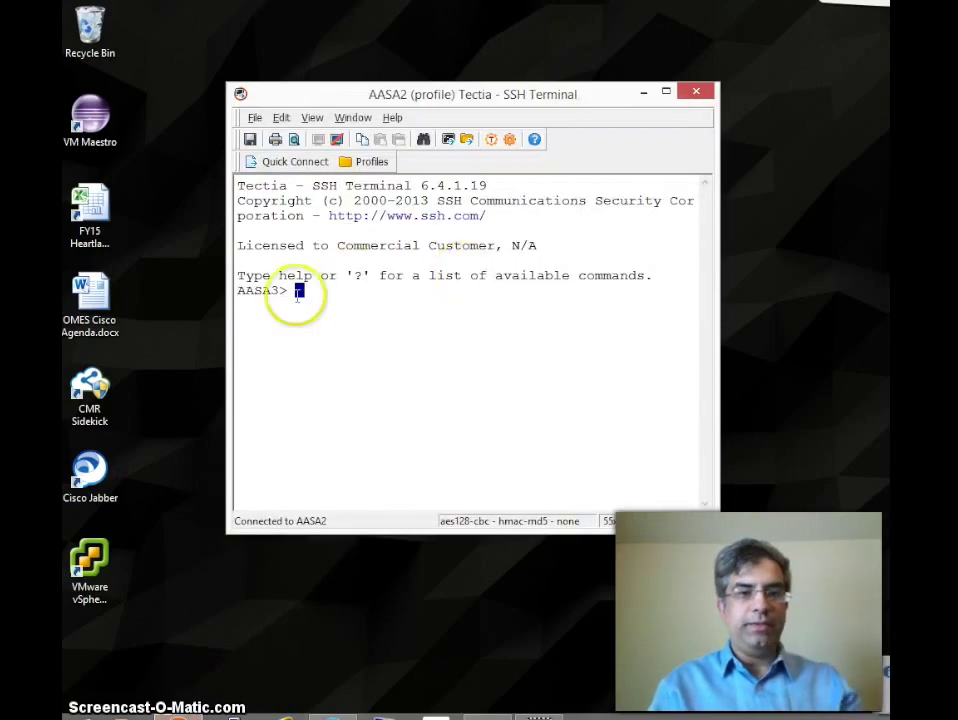
pyautogui.write('en')
pyautogui.press('Return')
pyautogui.write('**')
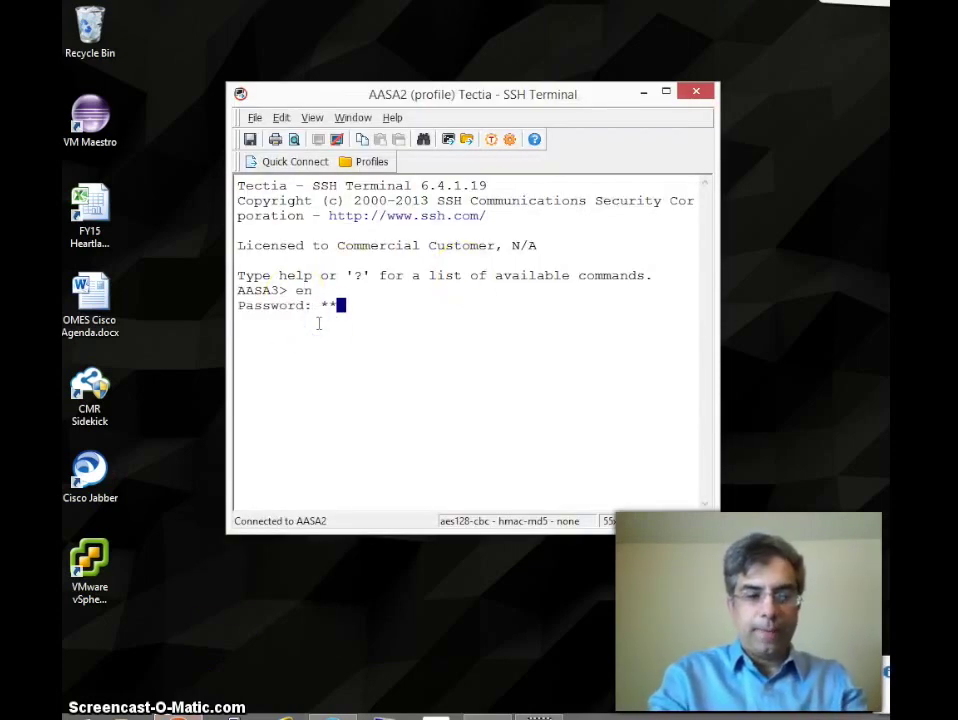
pyautogui.write('*****')
pyautogui.press('Return')
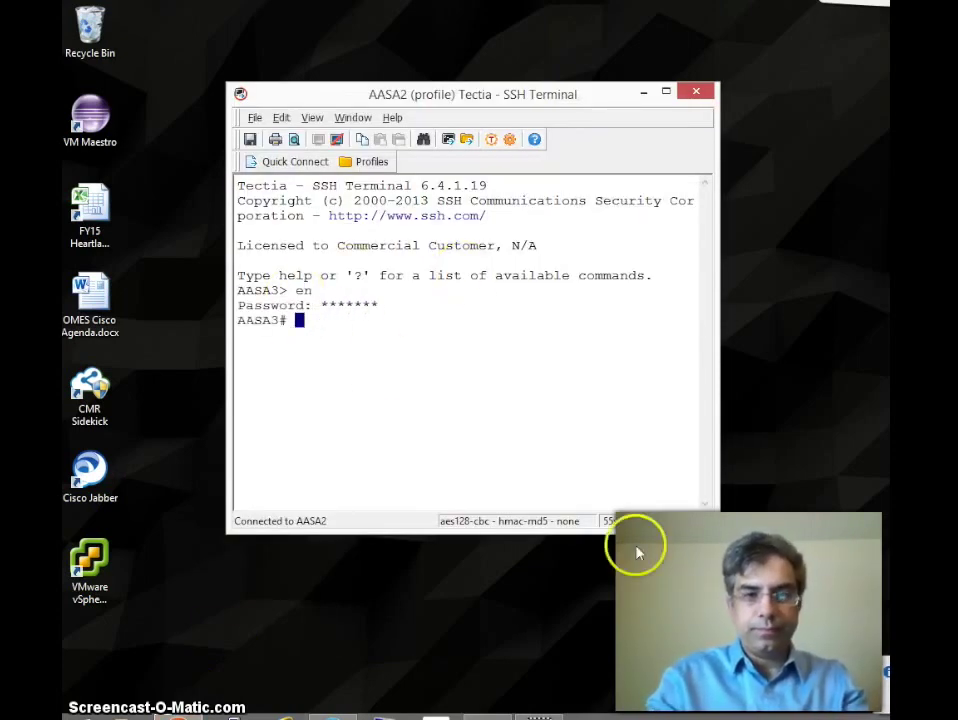
# Step: Maximize the terminal and page through the full show run output to ': end'
pyautogui.moveTo(716, 530); pyautogui.dragTo(875, 712)
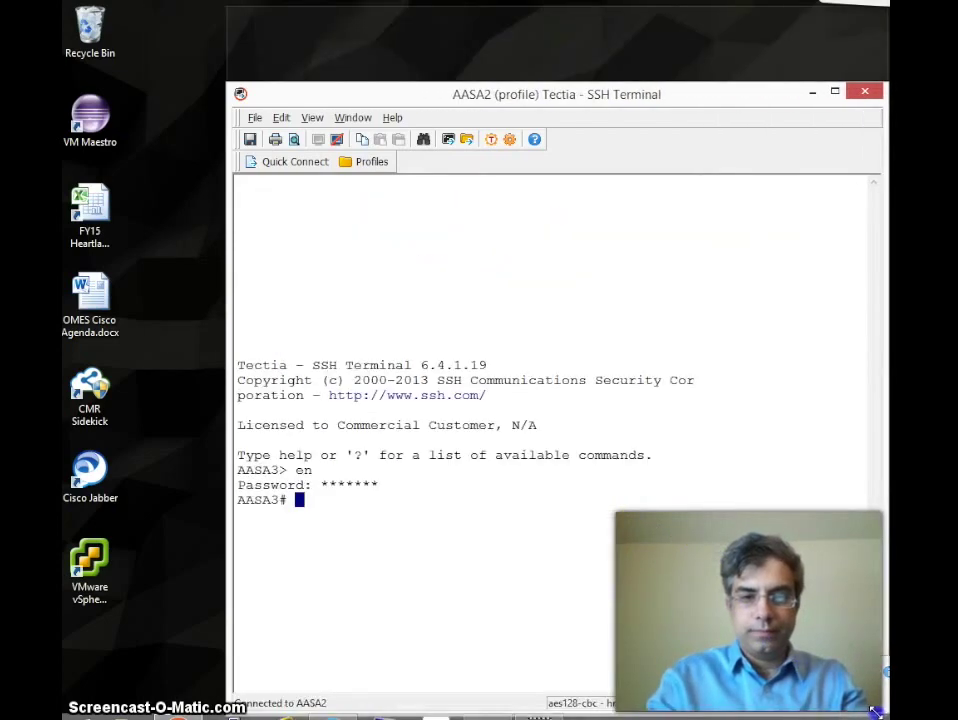
pyautogui.doubleClick(875, 712)
pyautogui.write('show run')
pyautogui.press('Return')
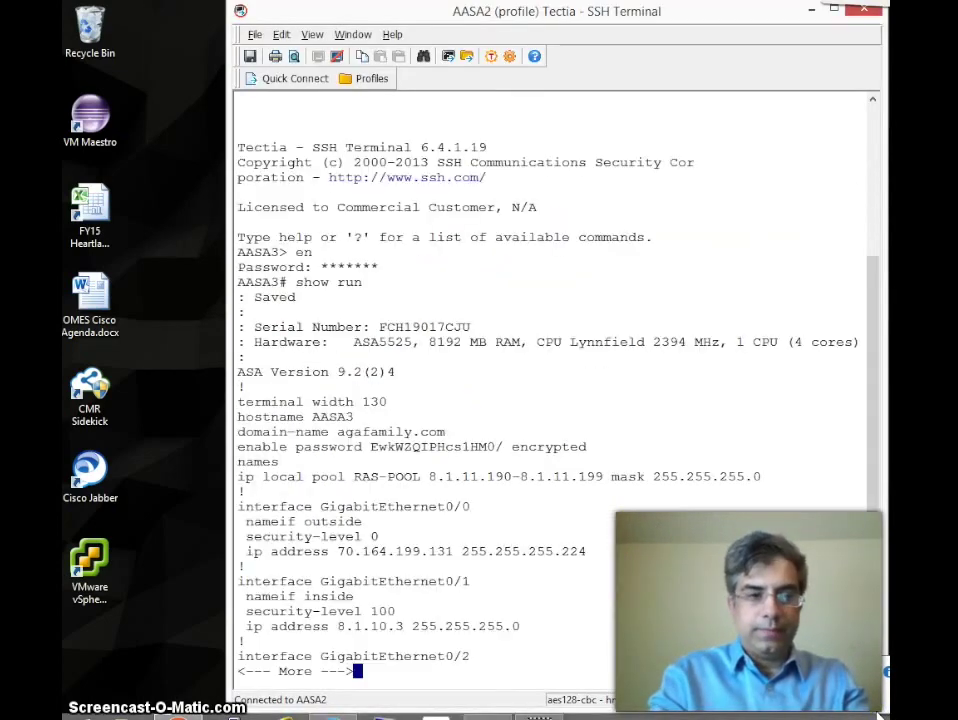
pyautogui.press('space')
pyautogui.press('space')
pyautogui.press('space')
pyautogui.press('space')
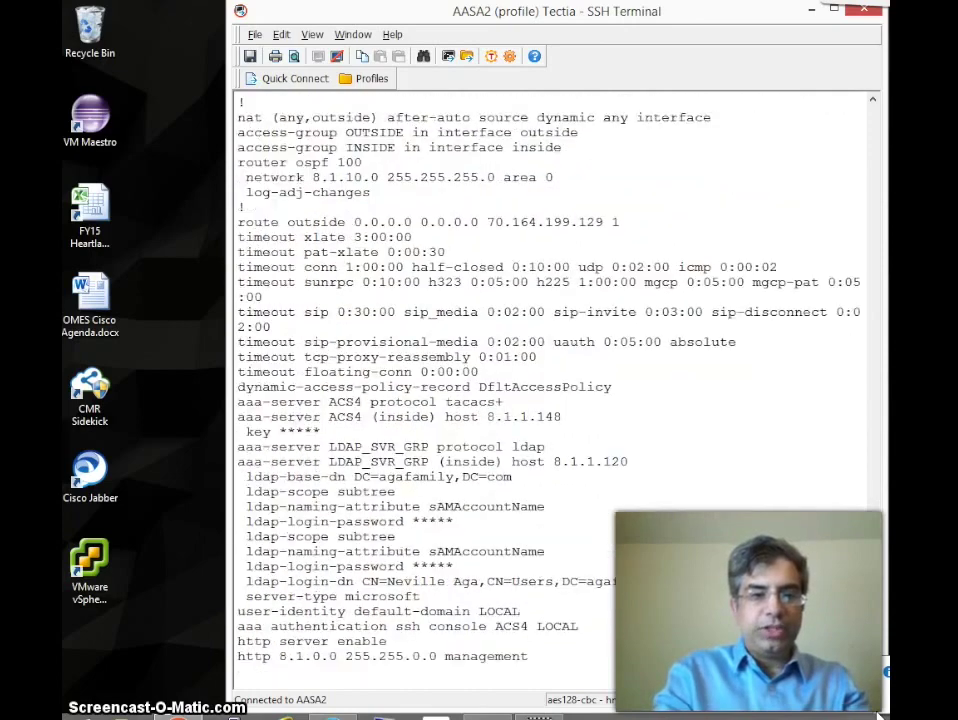
pyautogui.press('space')
pyautogui.press('space')
pyautogui.press('space')
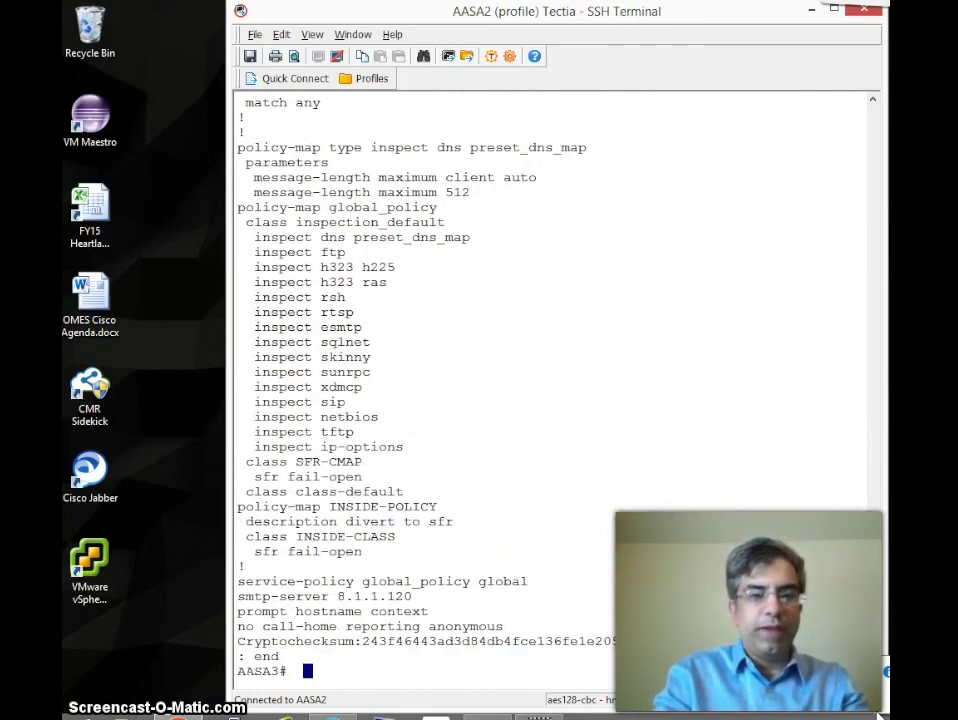
pyautogui.press('space')
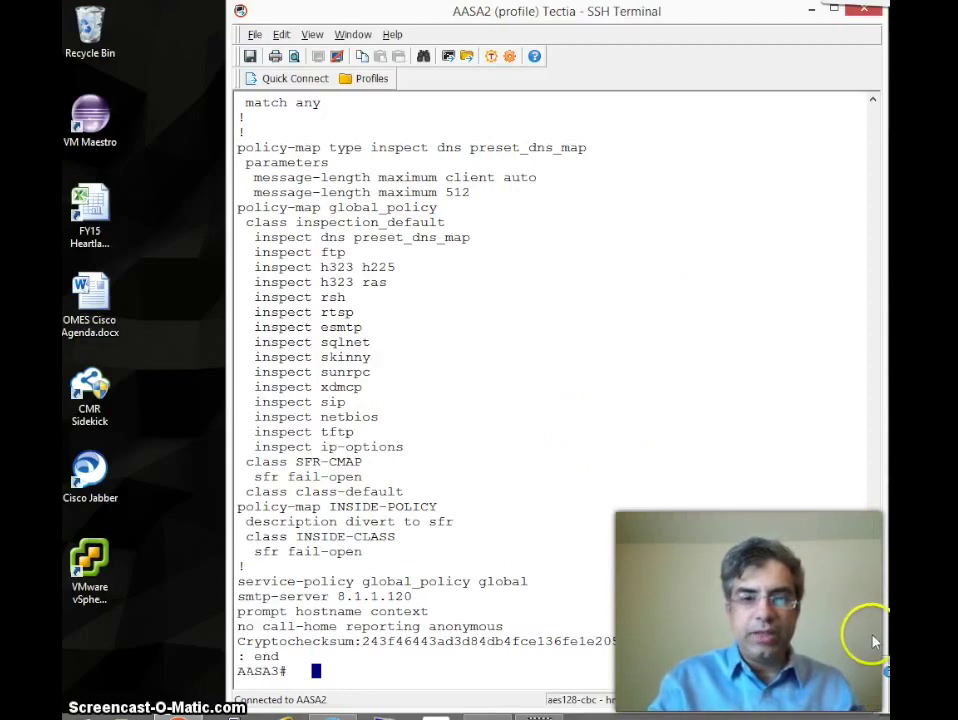
pyautogui.moveTo(873, 641)
pyautogui.mouseDown()
pyautogui.moveTo(873, 592)
pyautogui.moveTo(866, 635)
pyautogui.mouseUp()
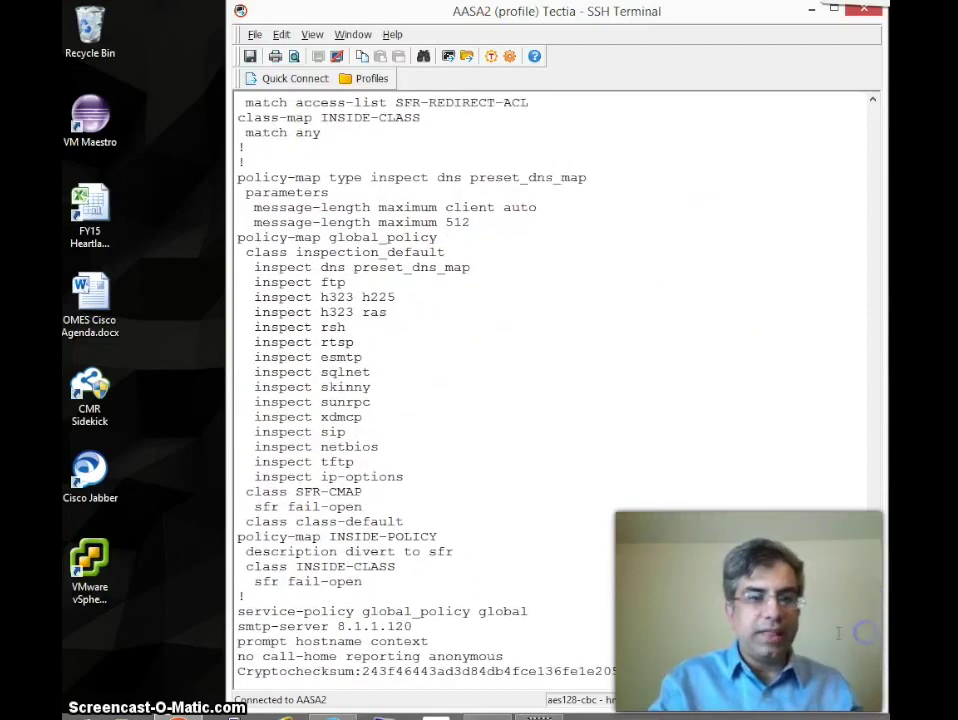
pyautogui.moveTo(242, 490); pyautogui.dragTo(399, 517)
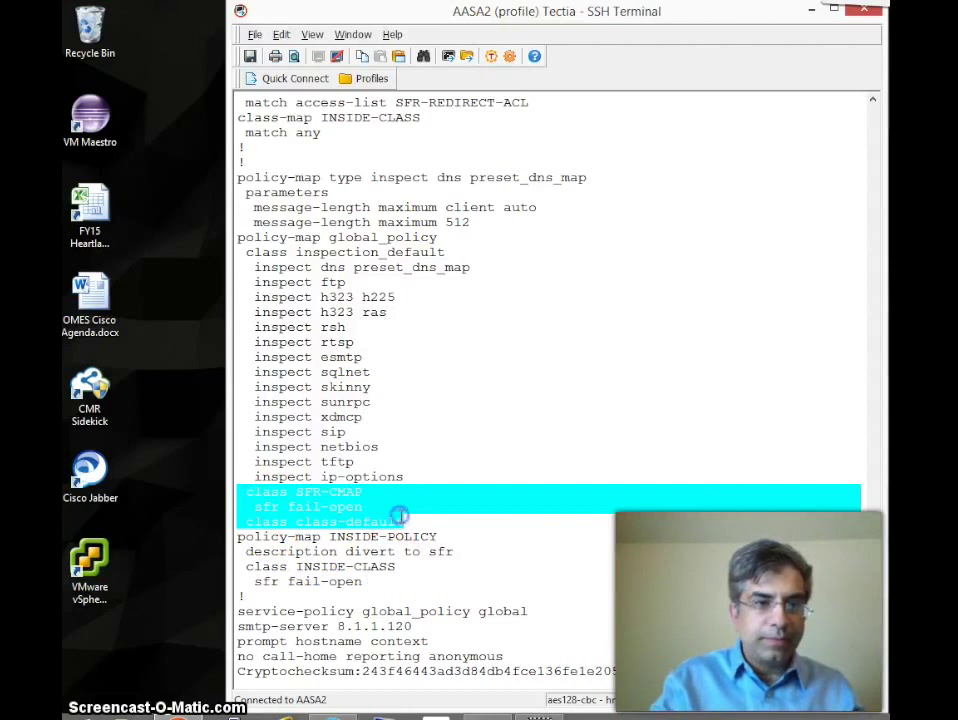
pyautogui.click(284, 501)
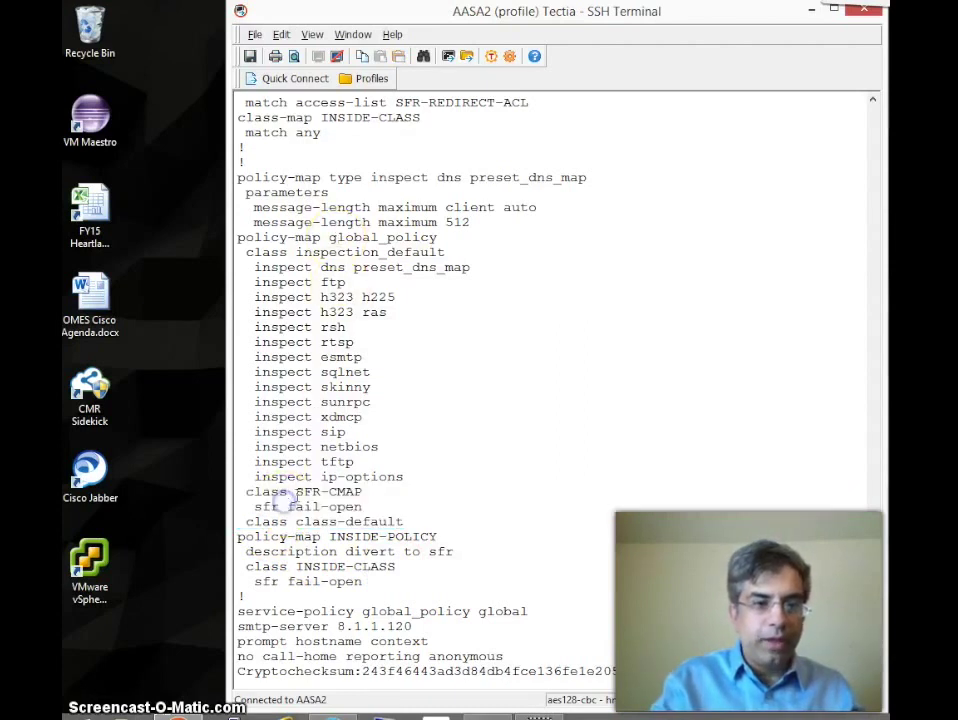
pyautogui.moveTo(295, 491); pyautogui.dragTo(361, 491)
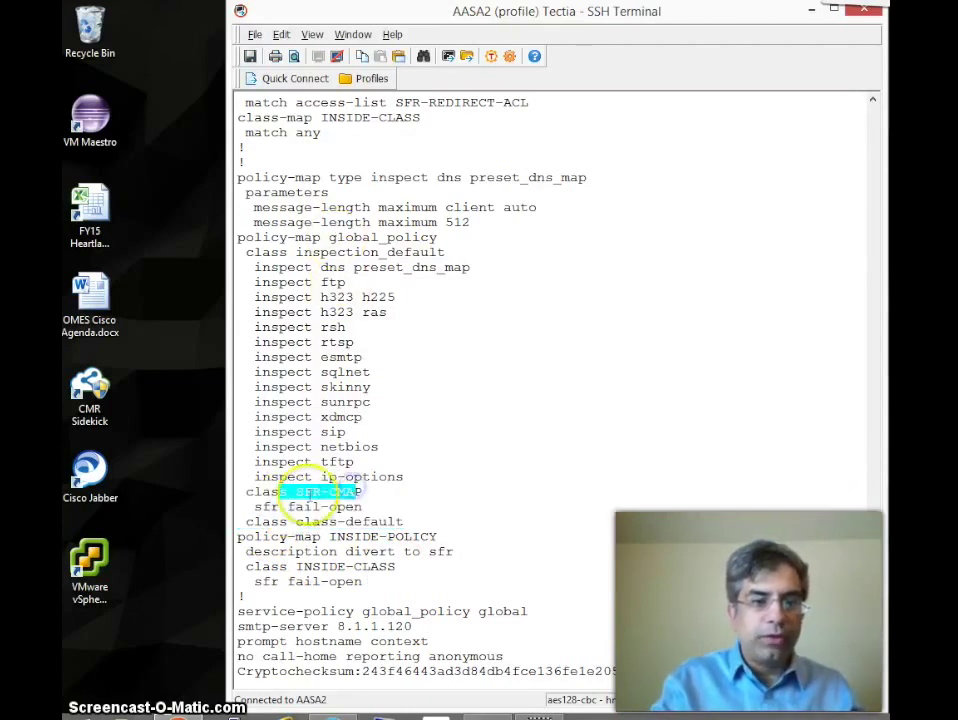
pyautogui.click(323, 491)
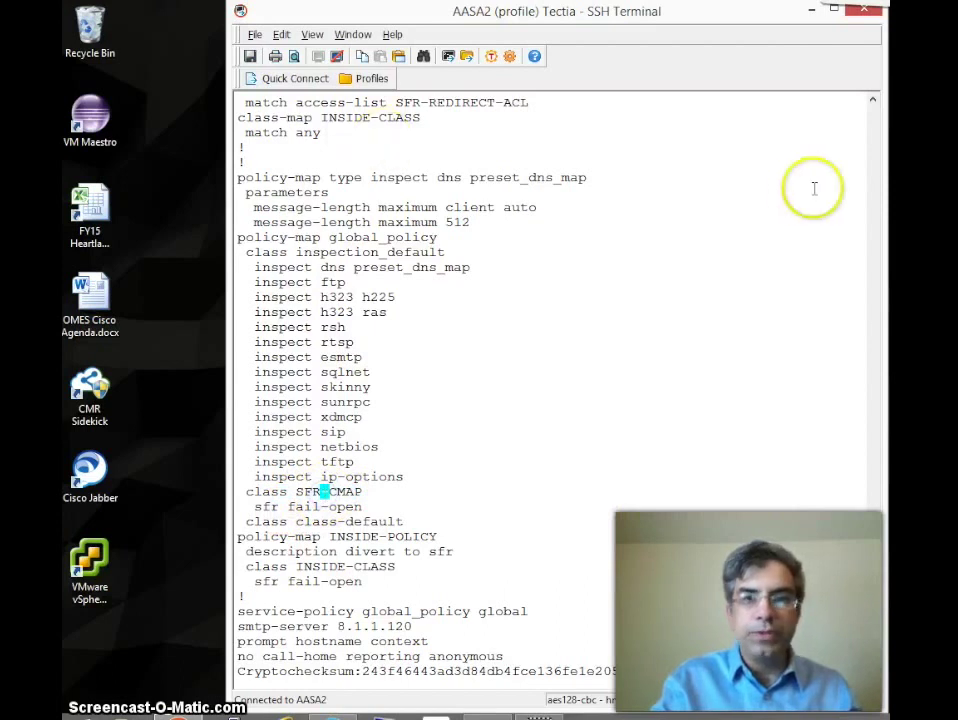
pyautogui.click(872, 100)
pyautogui.click(872, 100)
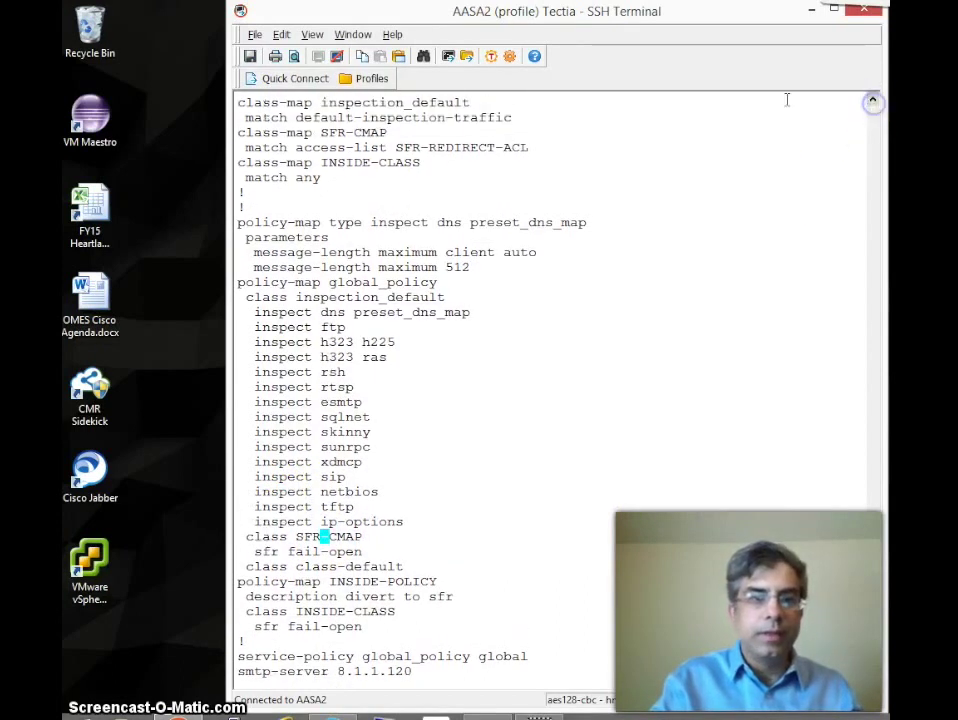
pyautogui.moveTo(248, 133); pyautogui.dragTo(395, 131)
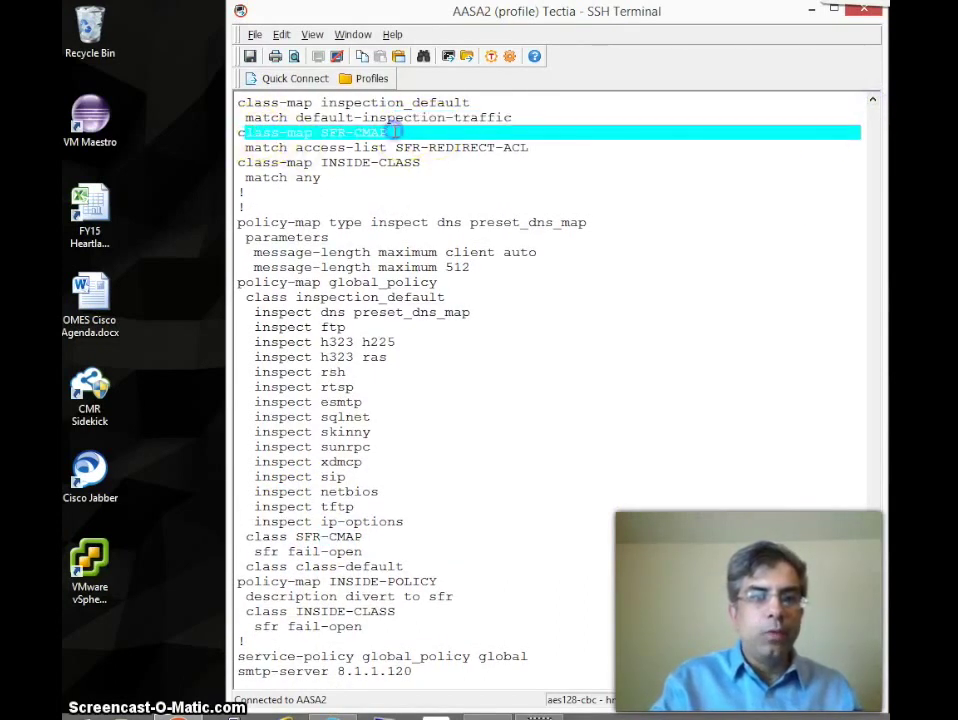
pyautogui.moveTo(301, 147); pyautogui.dragTo(511, 148)
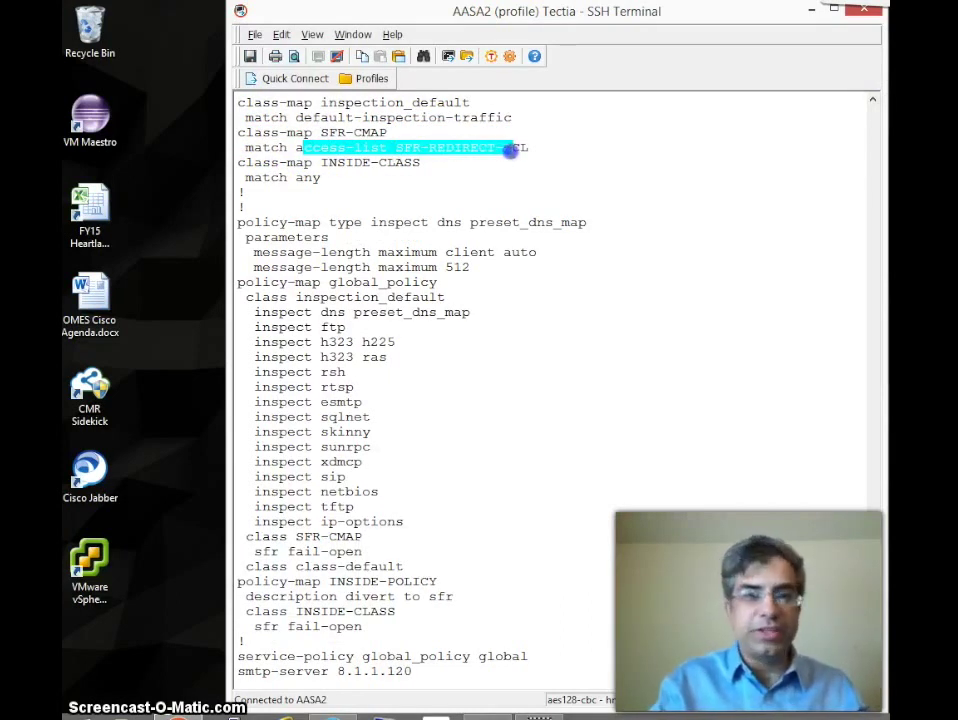
pyautogui.click(449, 149)
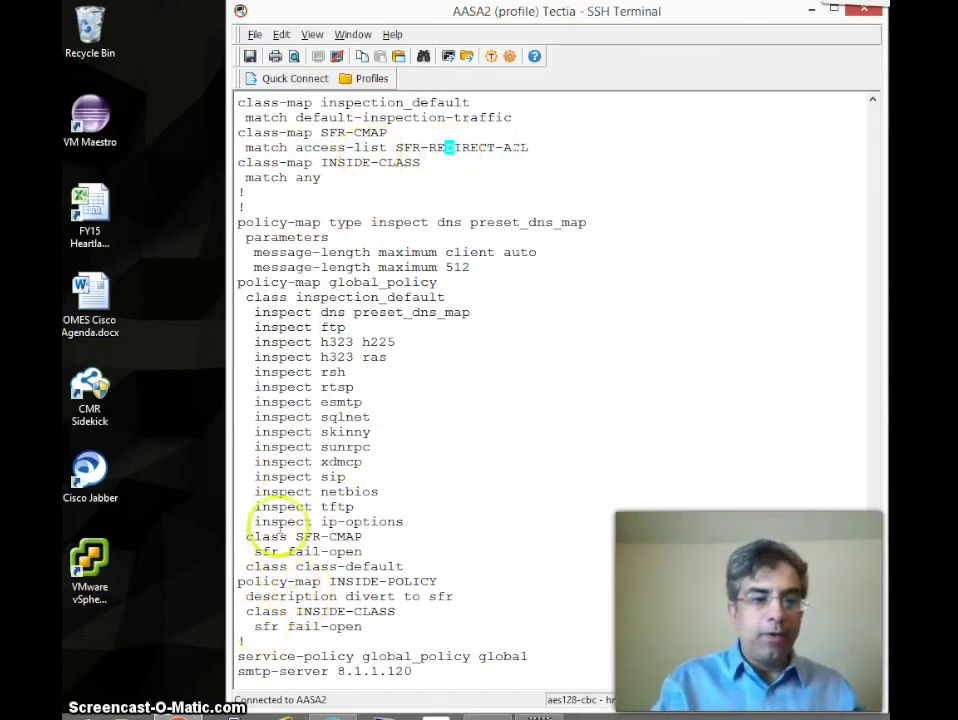
pyautogui.doubleClick(264, 551)
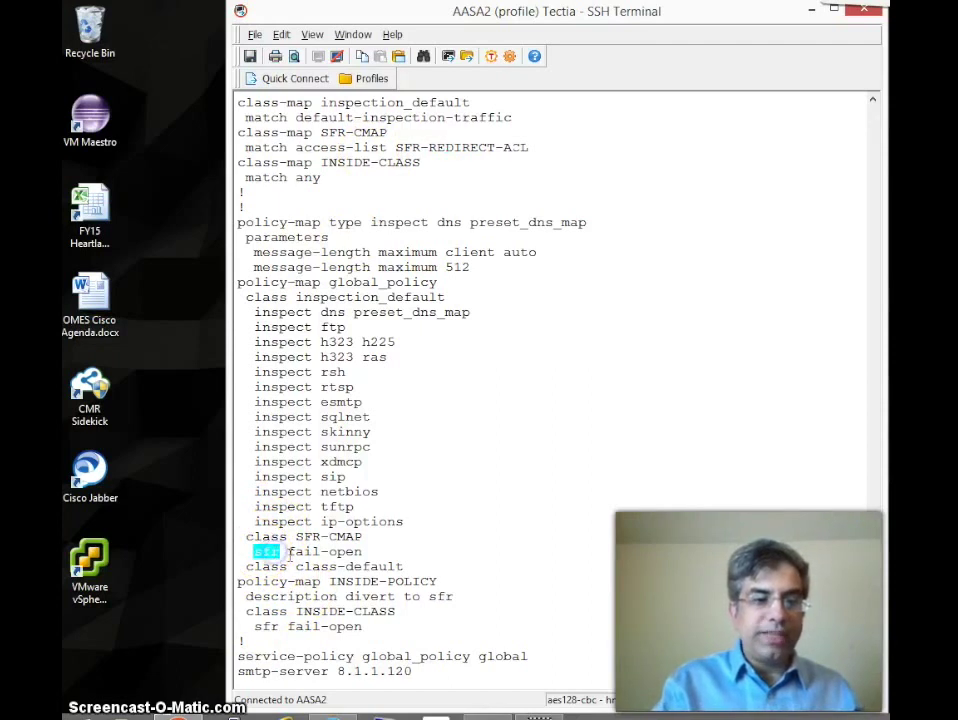
pyautogui.doubleClick(340, 551)
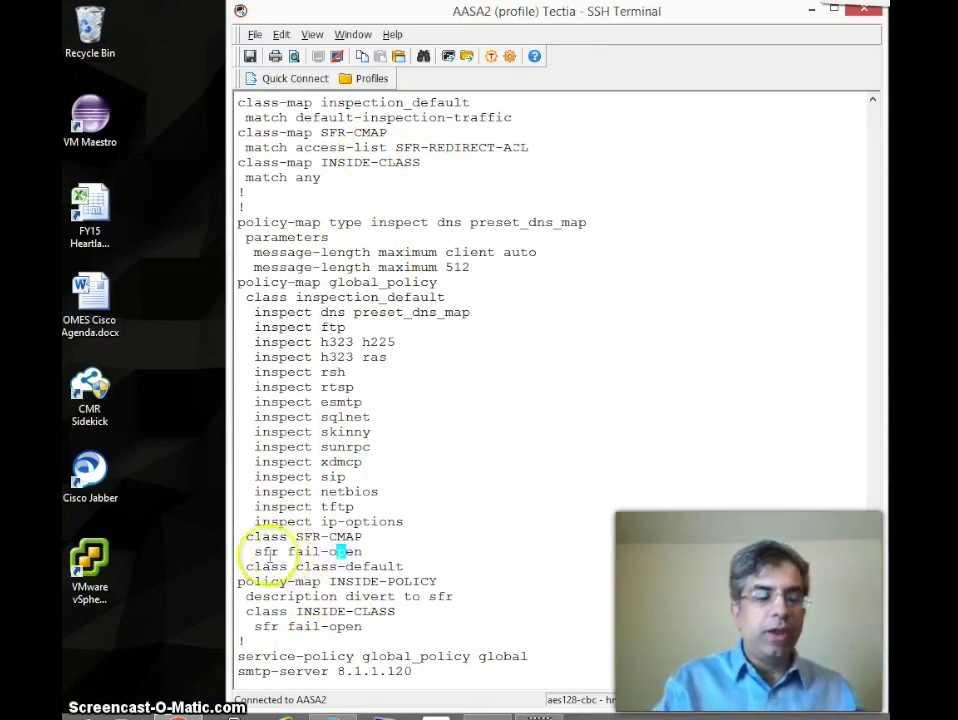
pyautogui.doubleClick(264, 551)
pyautogui.click(384, 553)
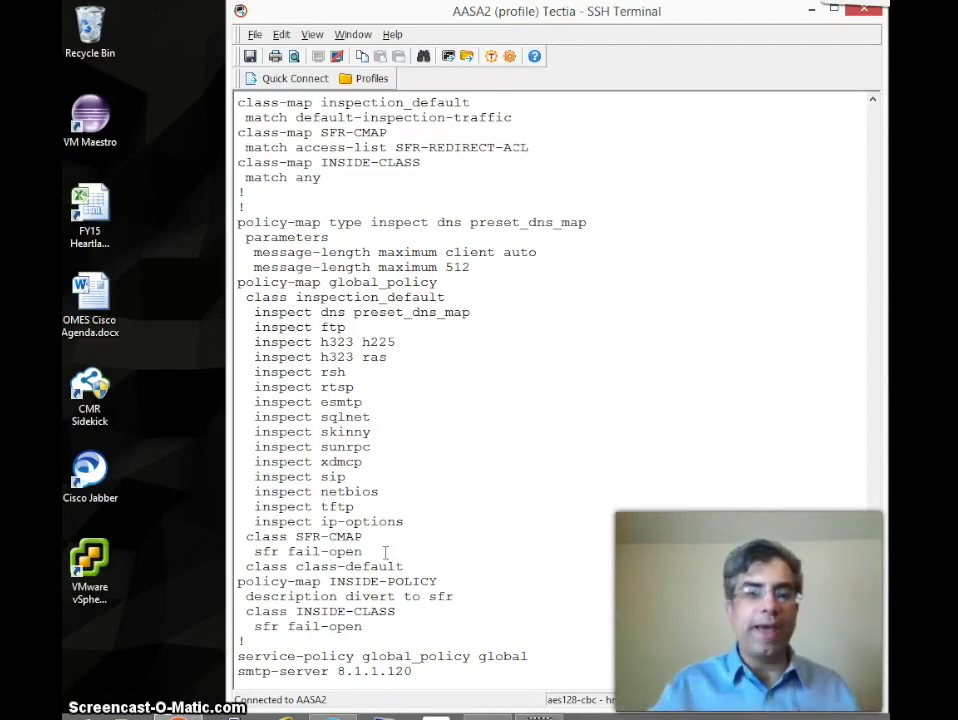
# Step: Stage 'session sfr console' in Tectia and enter host 8.1.10.3 in PuTTY for SSH
pyautogui.click(340, 551)
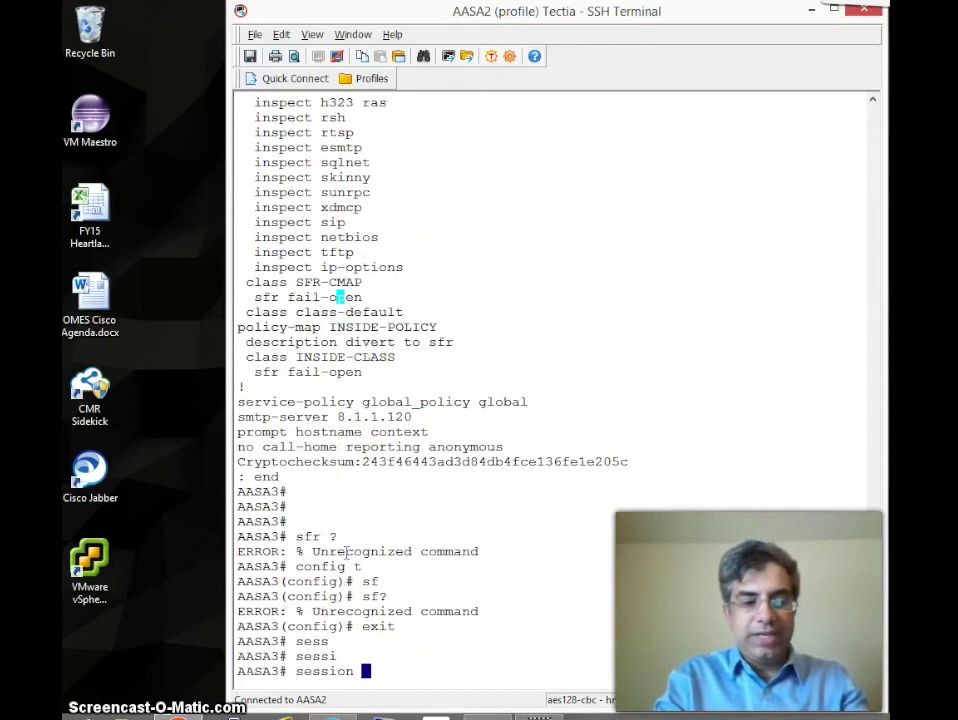
pyautogui.write('sf')
pyautogui.press('Tab')
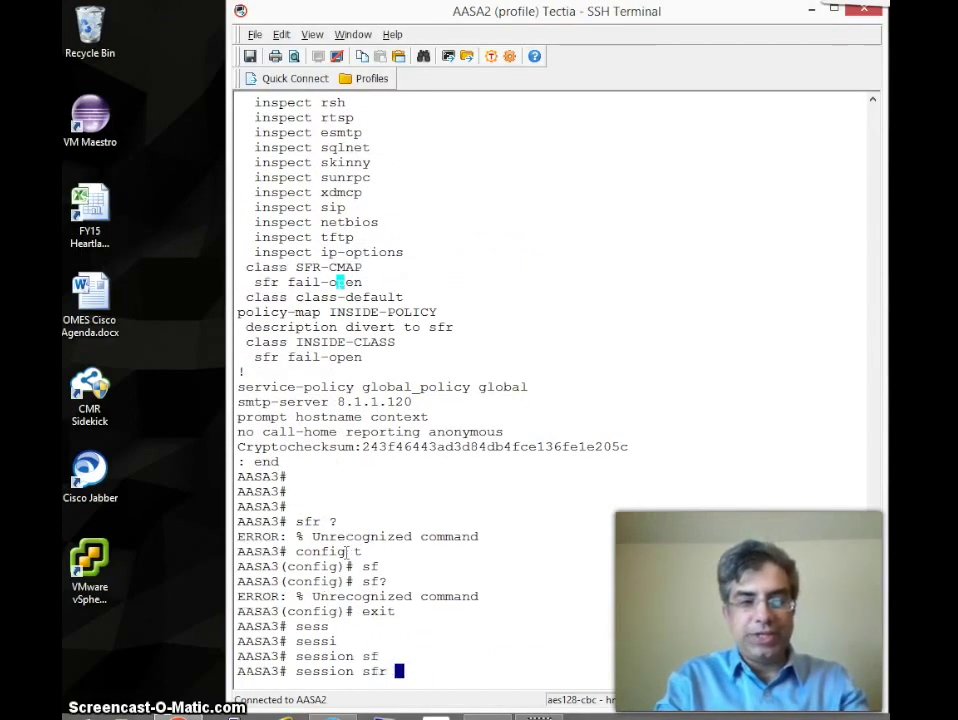
pyautogui.write('?con')
pyautogui.press('Tab')
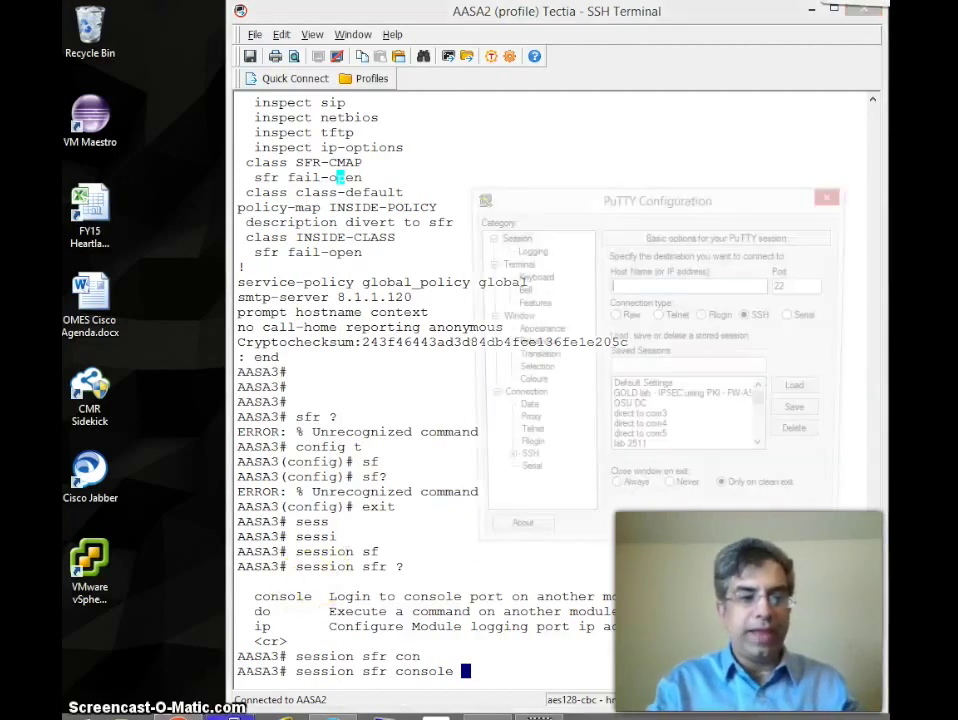
pyautogui.click(678, 284)
pyautogui.write('8.1.01')
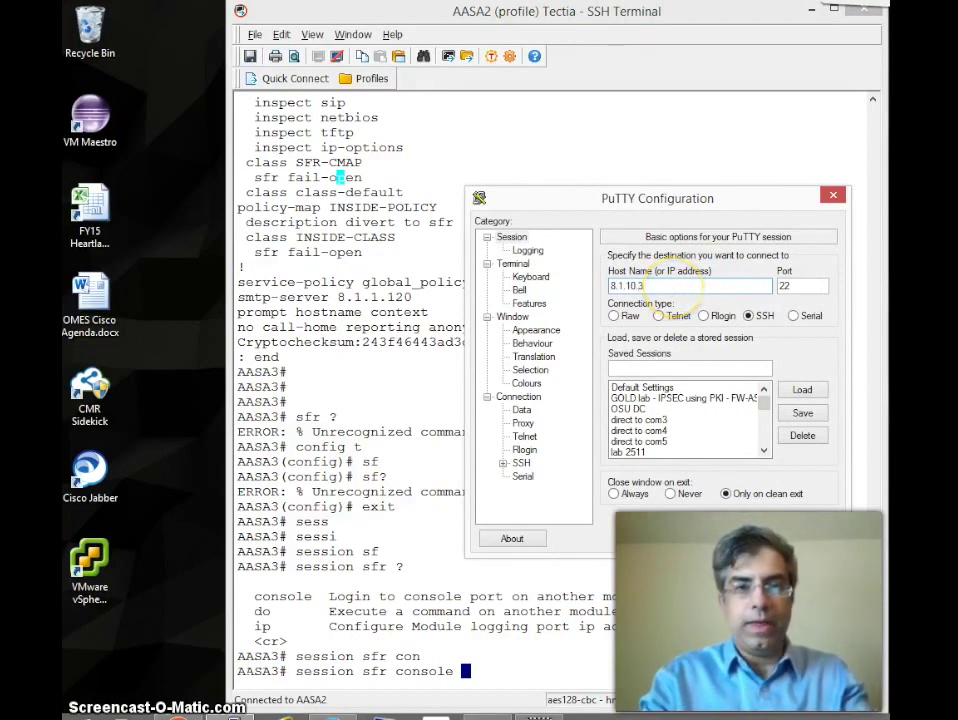
# Step: Open the SSH connection to 8.1.10.3 and log in with the user name and password
pyautogui.press('Return')
pyautogui.write('ne')
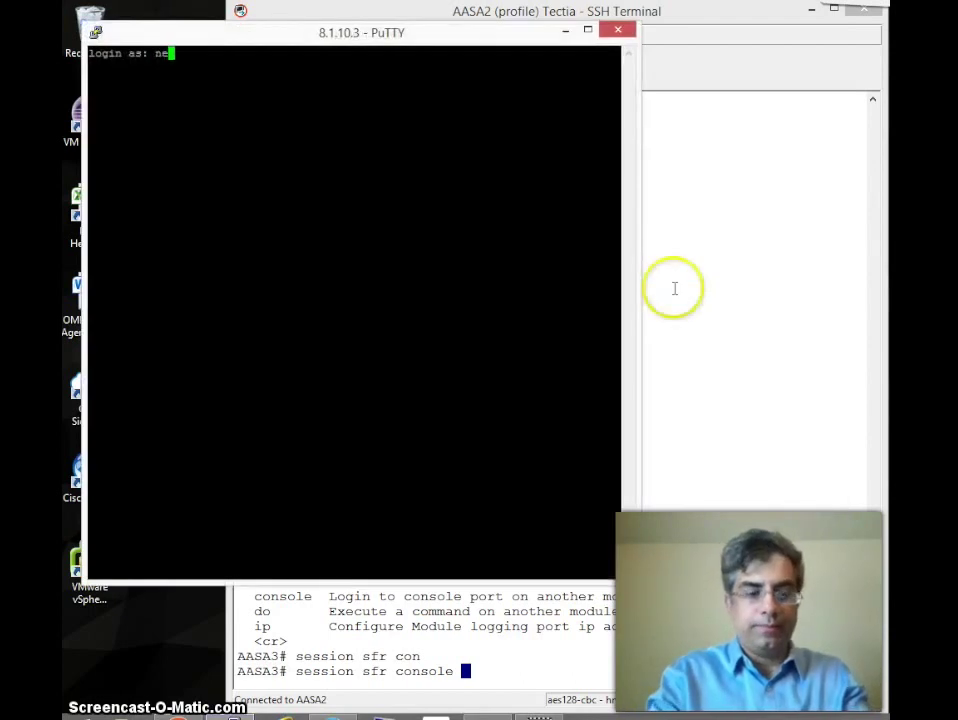
pyautogui.write('ville')
pyautogui.press('Return')
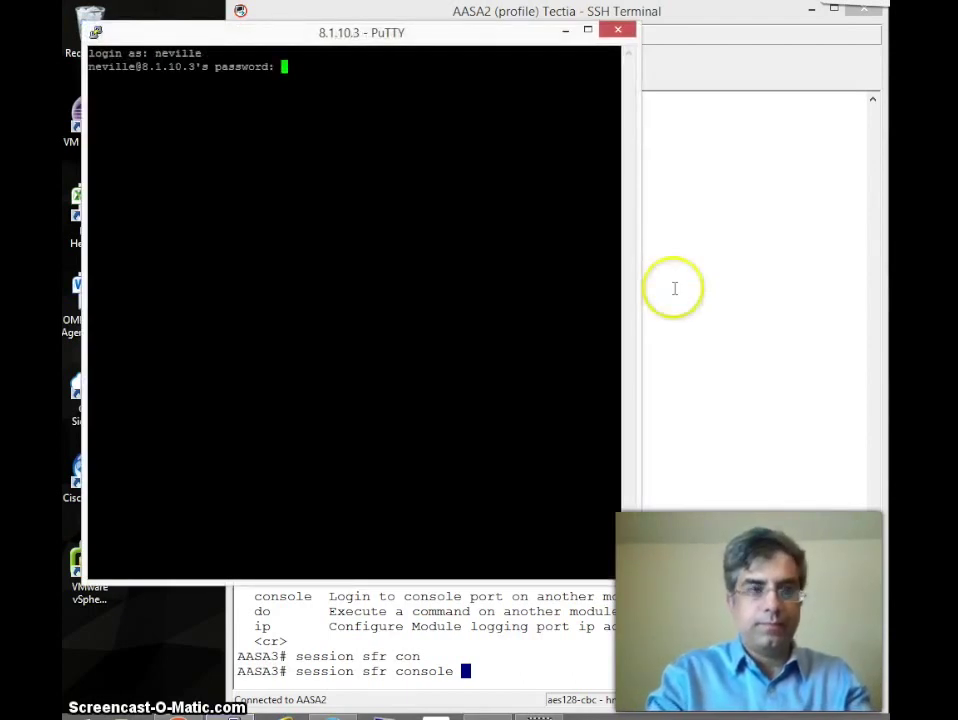
pyautogui.press('Return')
# Step: Enter privileged mode with en, retrying the enable password once
pyautogui.write('en')
pyautogui.press('Return')
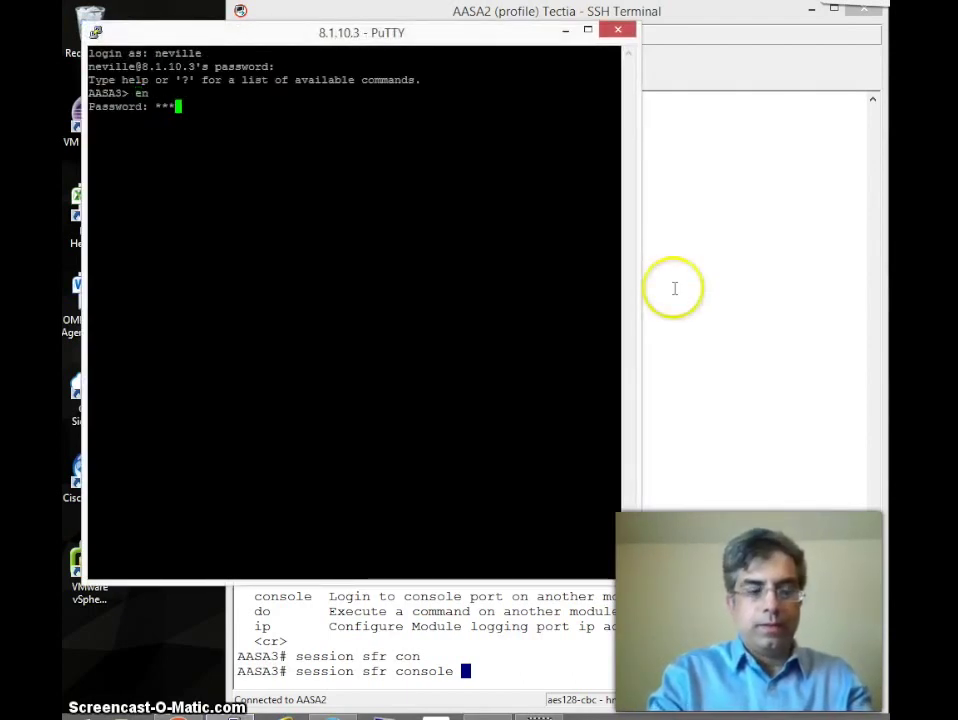
pyautogui.press('BackSpace')
pyautogui.press('BackSpace')
pyautogui.press('BackSpace')
pyautogui.press('Return')
pyautogui.write('*******')
pyautogui.press('Return')
pyautogui.press('Return')
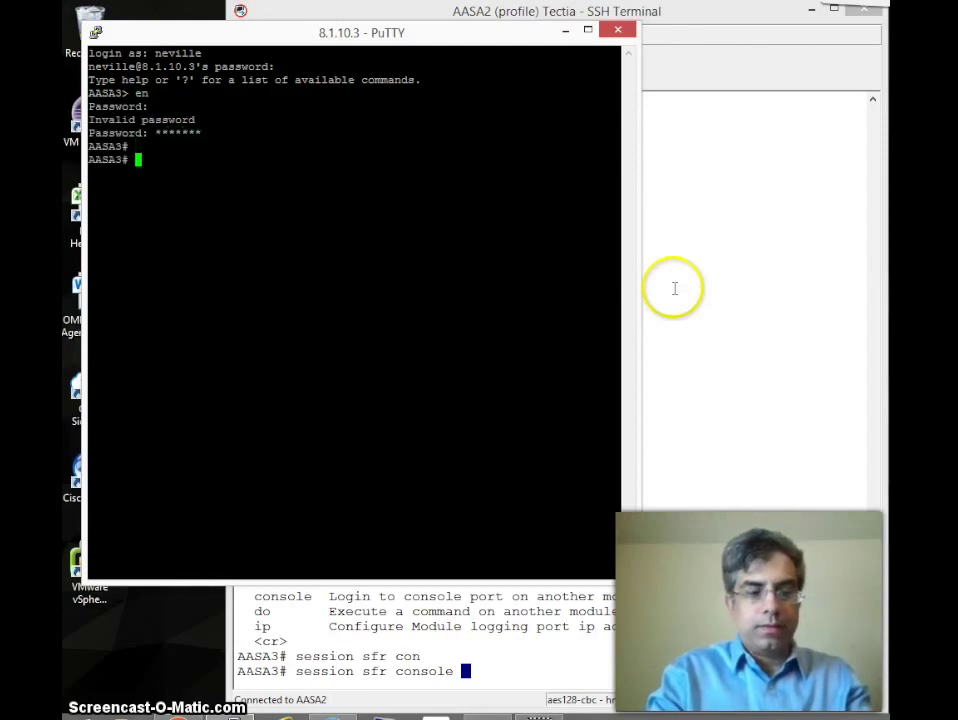
pyautogui.press('Return')
pyautogui.press('Return')
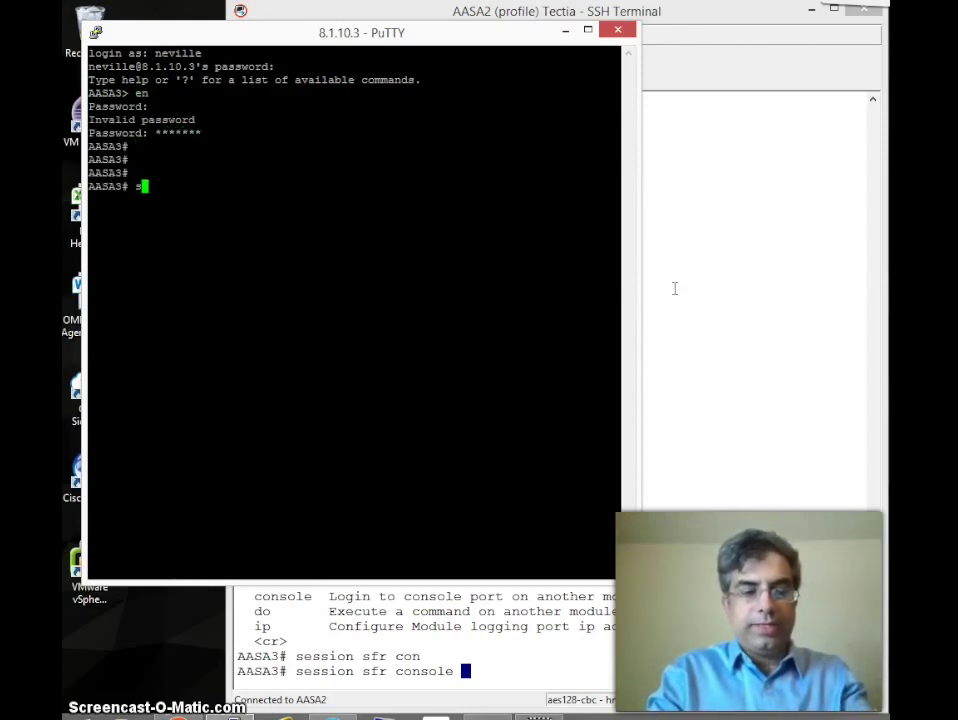
# Step: Run session sfr console and log in as admin at the ASFIRE3 prompt
pyautogui.write('sess')
pyautogui.press('Tab')
pyautogui.write('sfr')
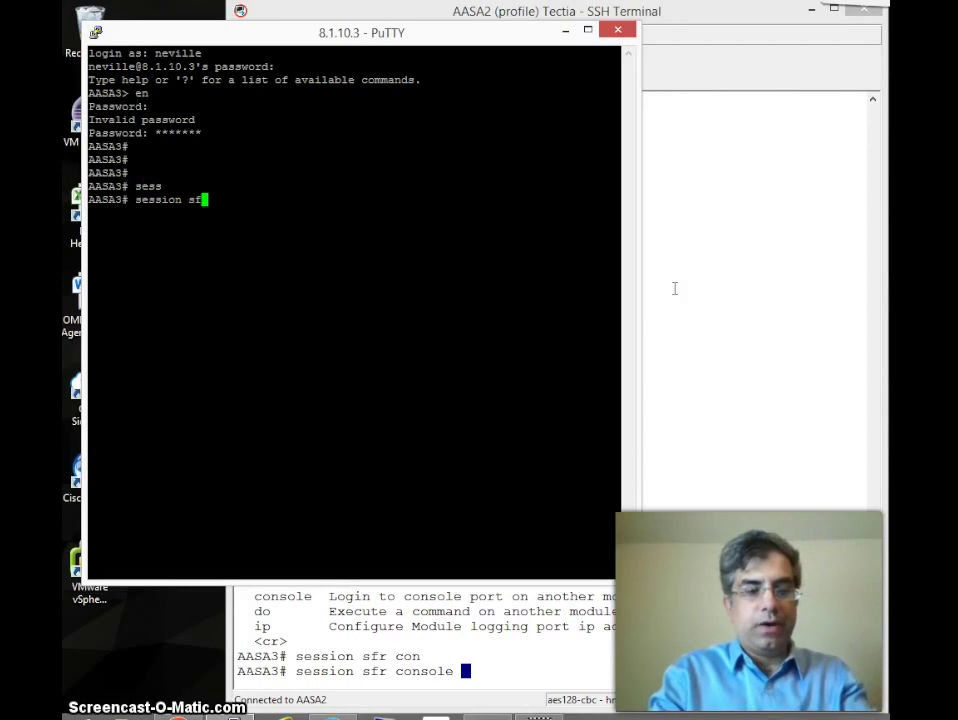
pyautogui.press('Tab')
pyautogui.write('con')
pyautogui.press('Tab')
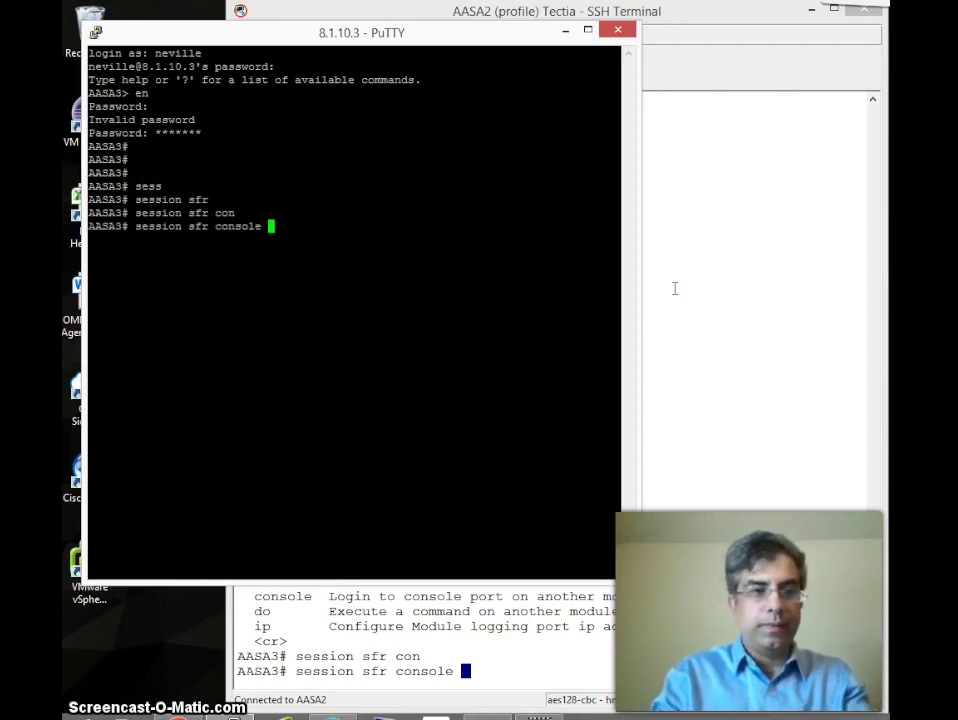
pyautogui.press('Return')
pyautogui.press('Return')
pyautogui.press('Return')
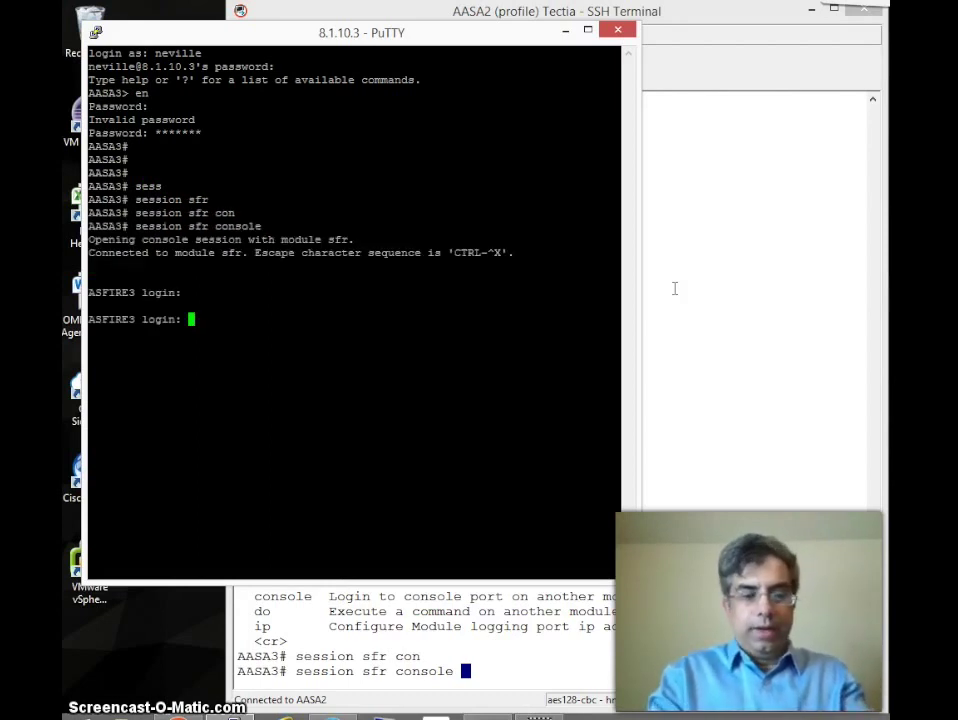
pyautogui.write('admin')
pyautogui.press('Return')
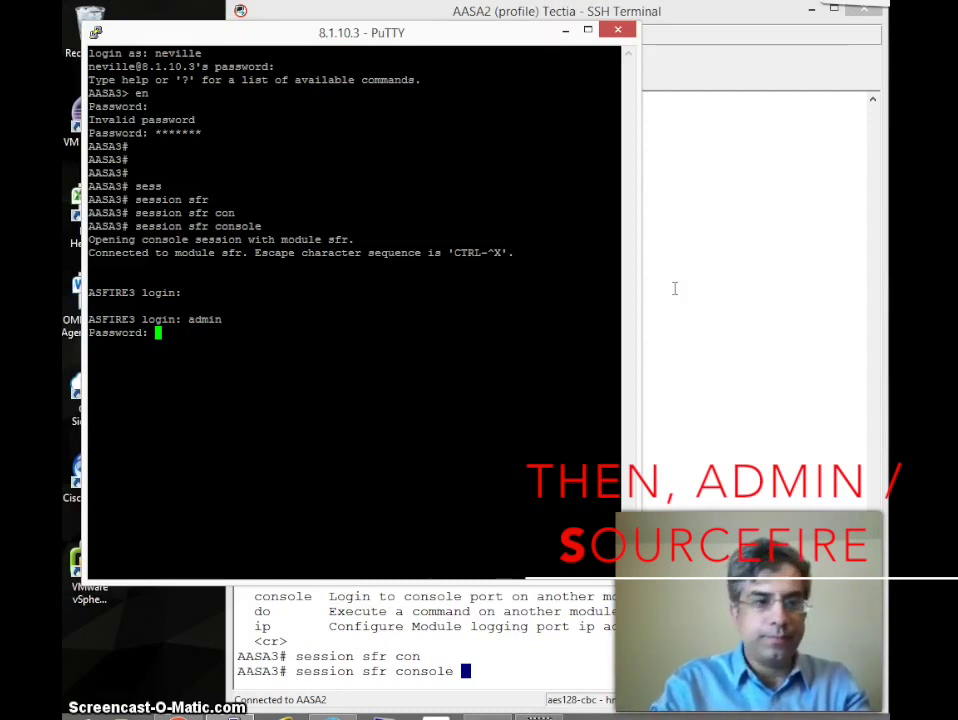
pyautogui.press('Return')
# Step: List the SFR module's available CLI commands with '?'
pyautogui.press('Return')
pyautogui.press('Return')
pyautogui.write('?')
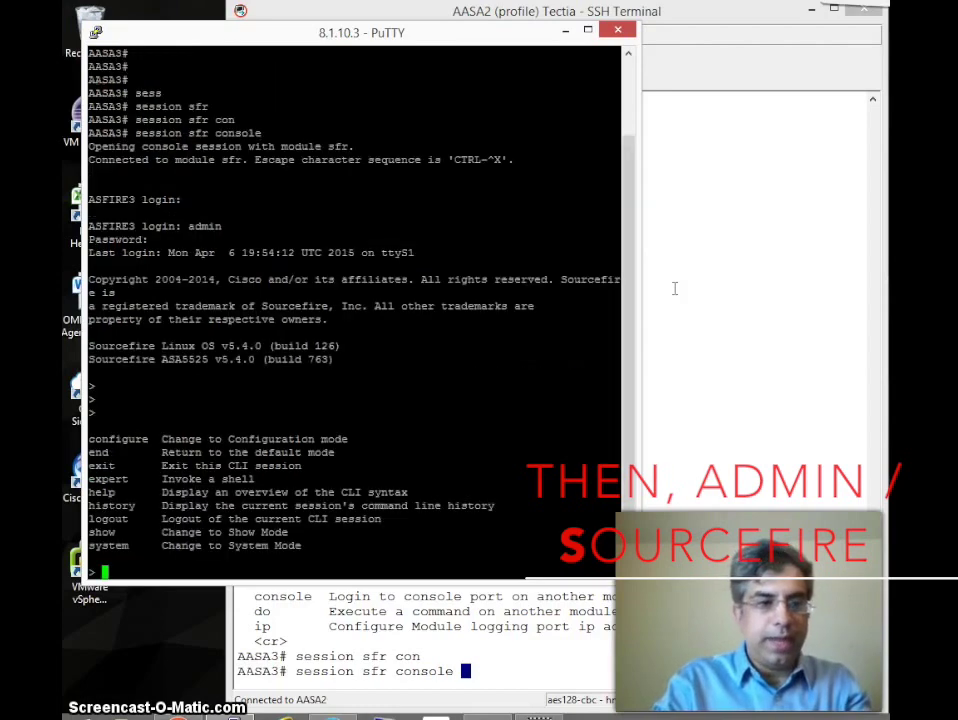
pyautogui.press('Return')
pyautogui.press('Return')
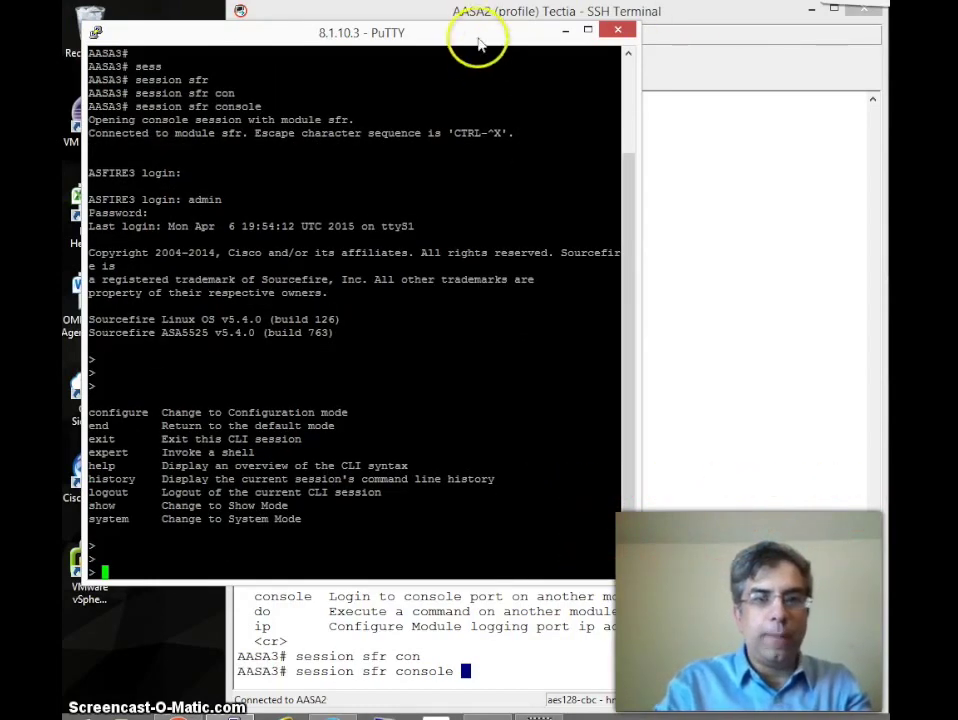
pyautogui.moveTo(475, 38); pyautogui.dragTo(727, 101)
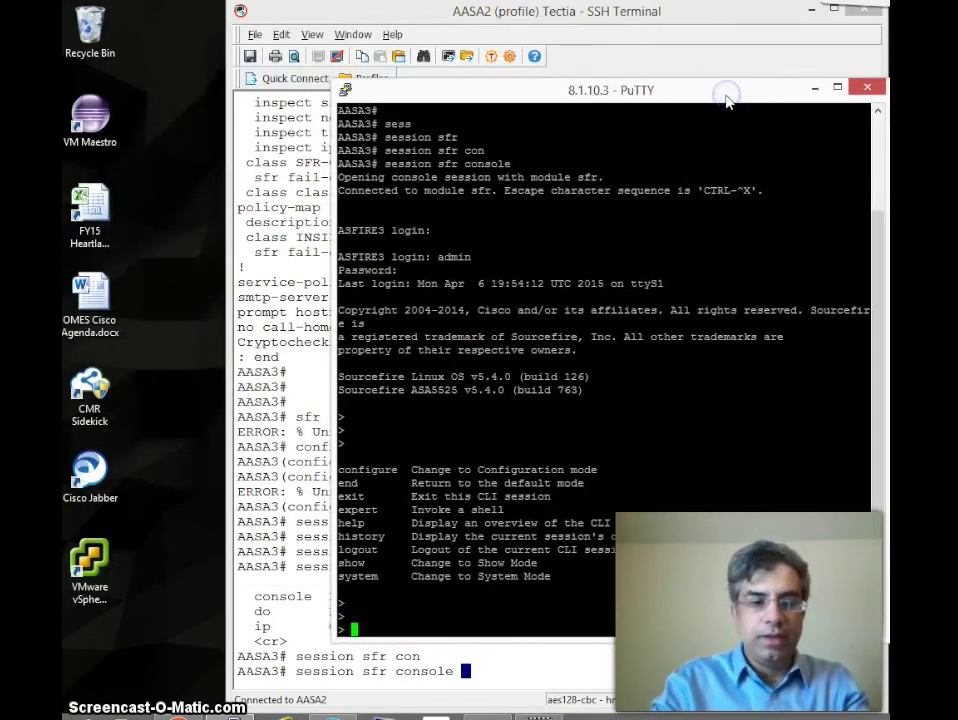
# Step: Run show version on the module, which reports model ASA5525 and VDB version 211
pyautogui.write('show ?')
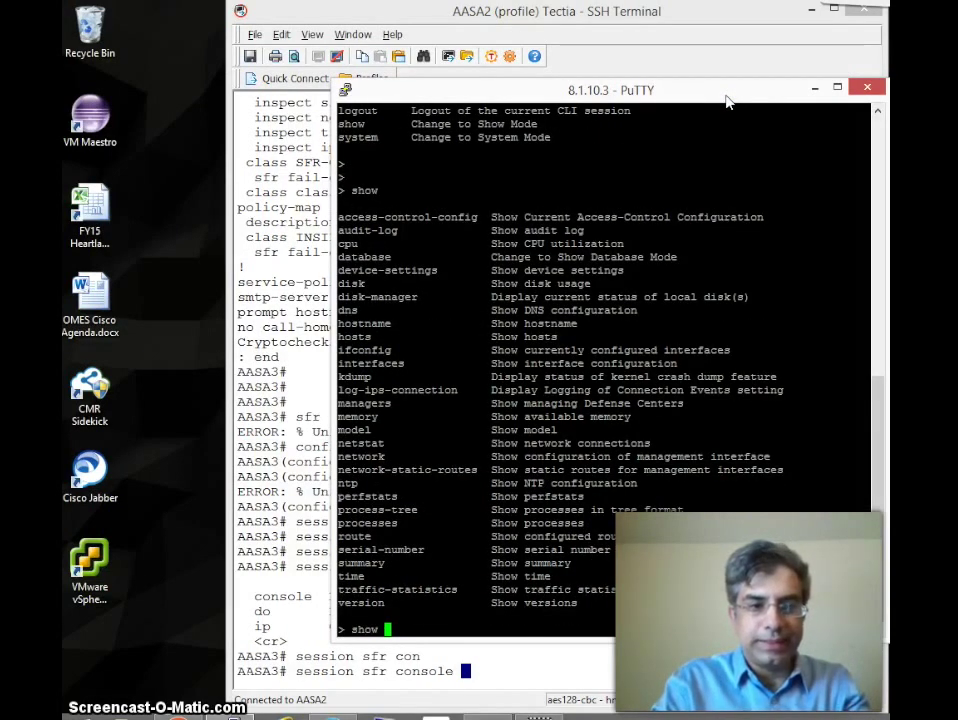
pyautogui.write('version')
pyautogui.press('Return')
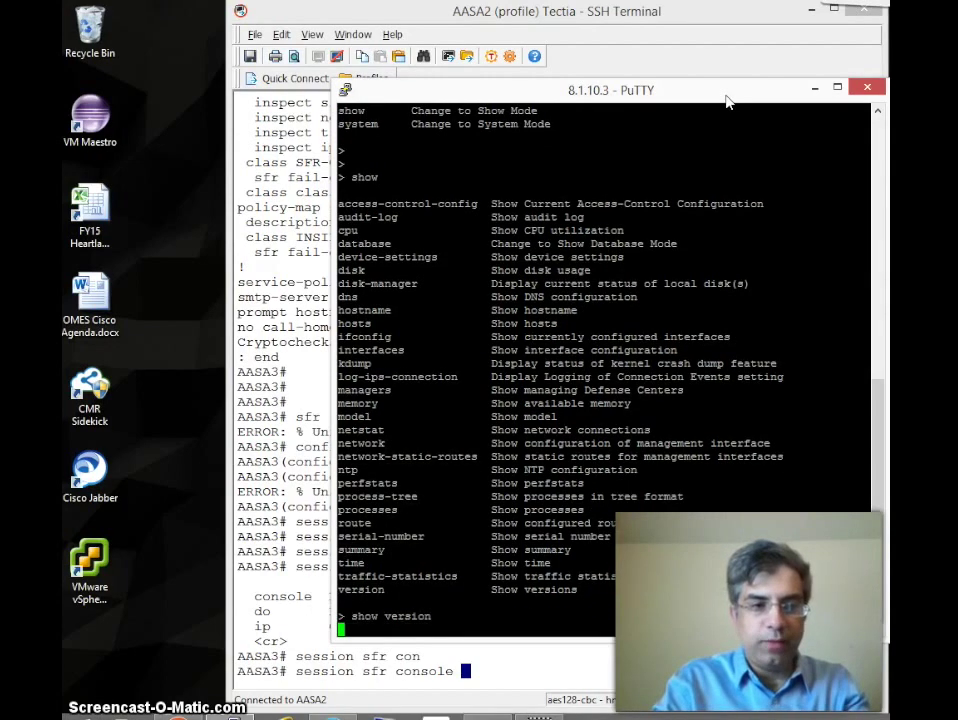
pyautogui.press('Return')
pyautogui.press('Return')
pyautogui.press('Return')
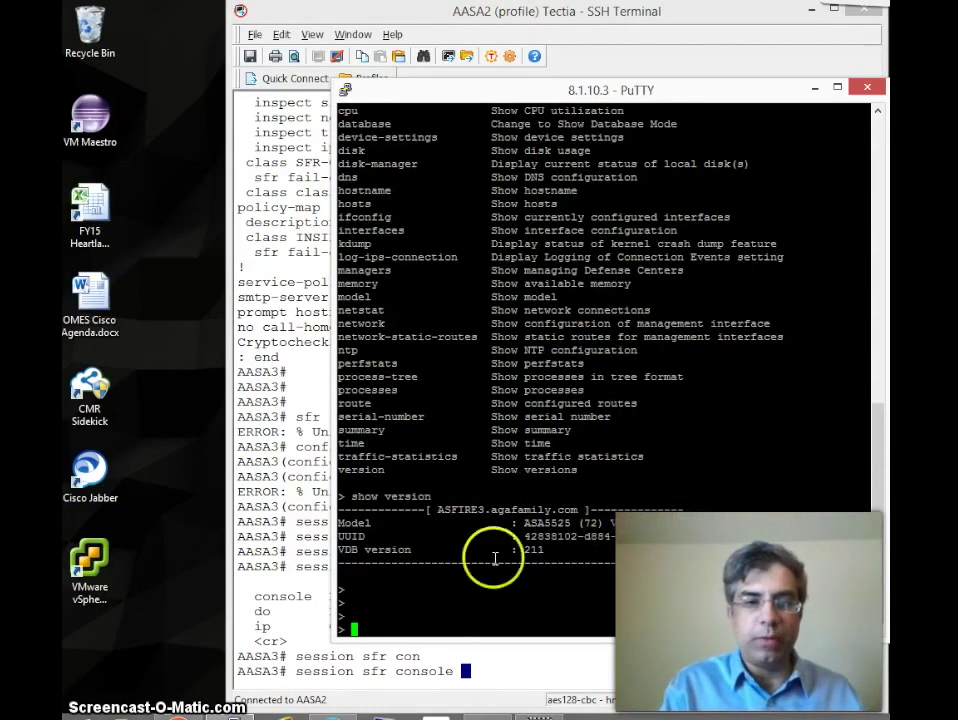
pyautogui.click(283, 580)
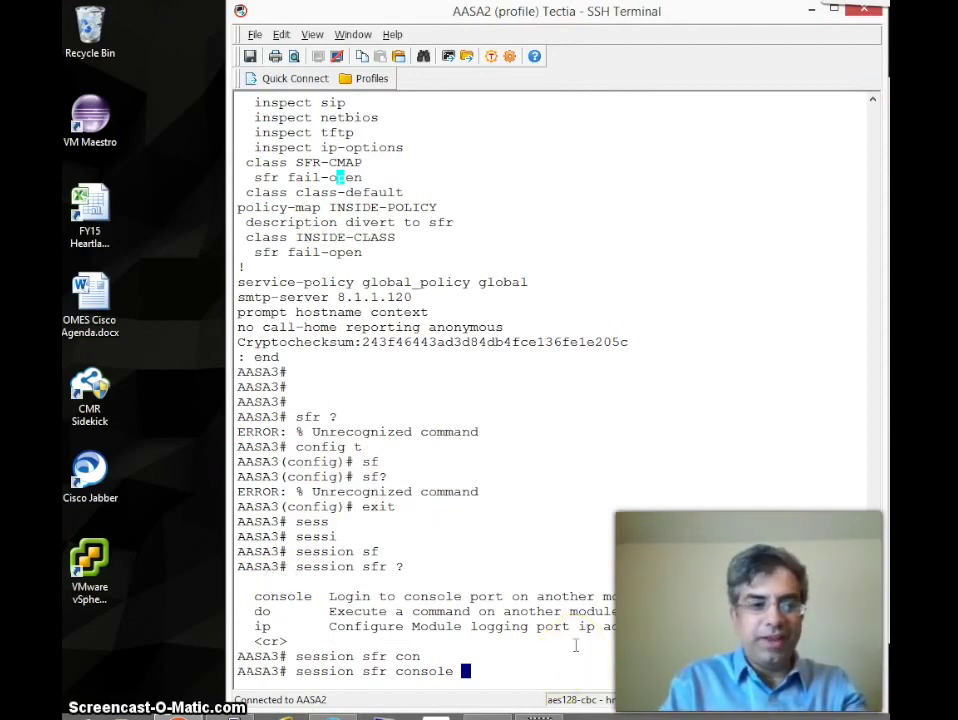
# Step: Clear the pending command and enter global configuration mode with config t
pyautogui.press('BackSpace')
pyautogui.press('BackSpace')
pyautogui.press('BackSpace')
pyautogui.press('BackSpace')
pyautogui.press('BackSpace')
pyautogui.press('BackSpace')
pyautogui.press('BackSpace')
pyautogui.press('BackSpace')
pyautogui.press('BackSpace')
pyautogui.press('BackSpace')
pyautogui.press('BackSpace')
pyautogui.press('BackSpace')
pyautogui.press('BackSpace')
pyautogui.press('BackSpace')
pyautogui.press('BackSpace')
pyautogui.press('BackSpace')
pyautogui.press('BackSpace')
pyautogui.press('BackSpace')
pyautogui.press('BackSpace')
pyautogui.press('BackSpace')
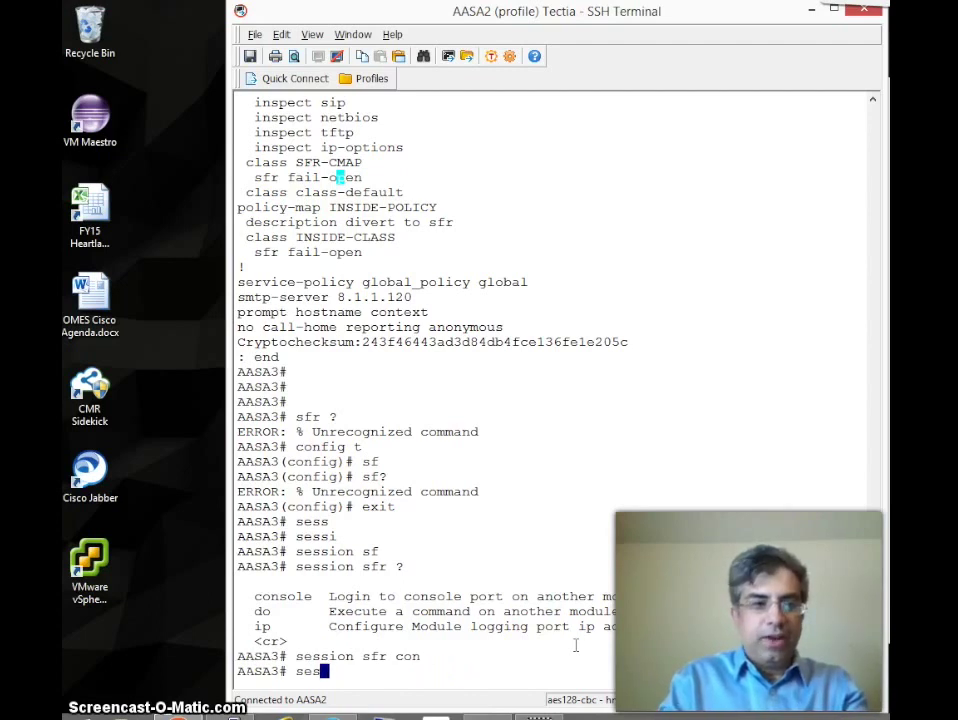
pyautogui.press('Return')
pyautogui.press('Return')
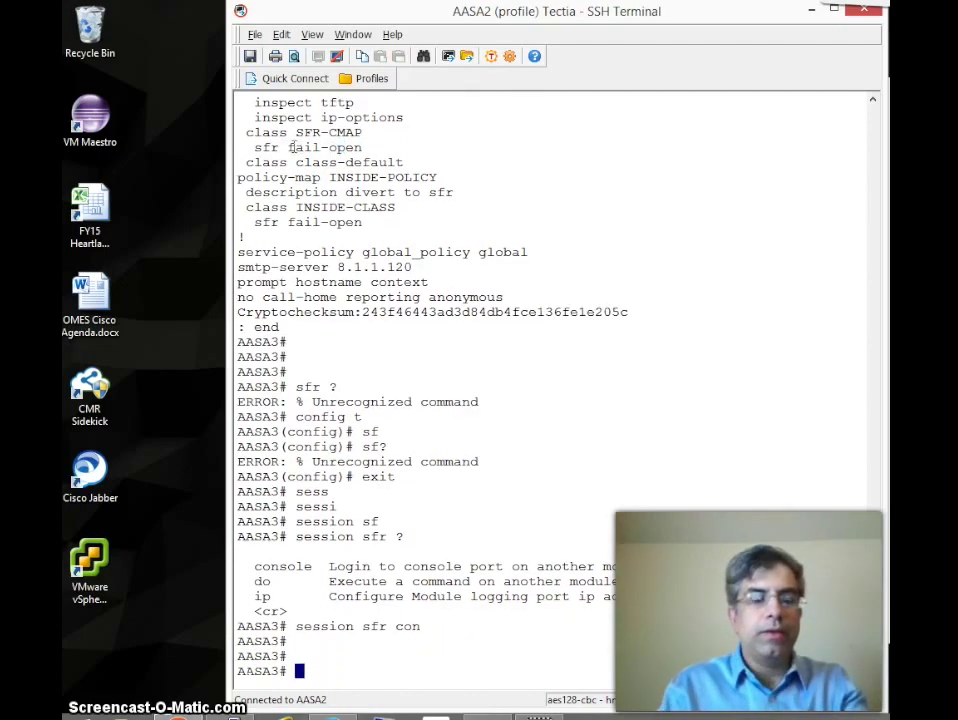
pyautogui.moveTo(289, 147); pyautogui.dragTo(297, 147)
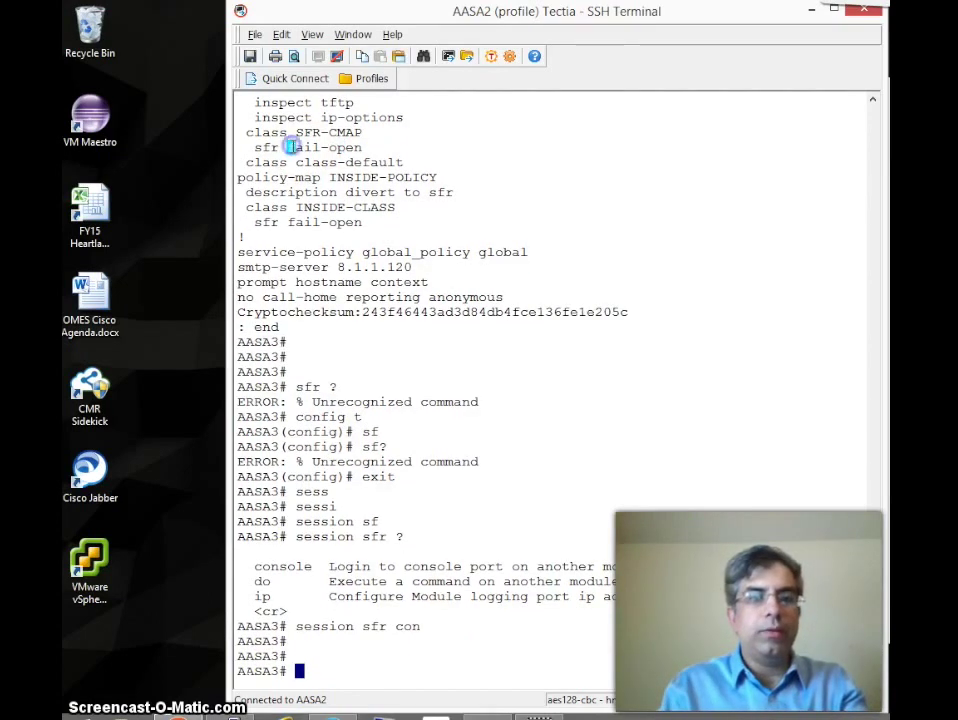
pyautogui.doubleClick(385, 252)
pyautogui.click(874, 99)
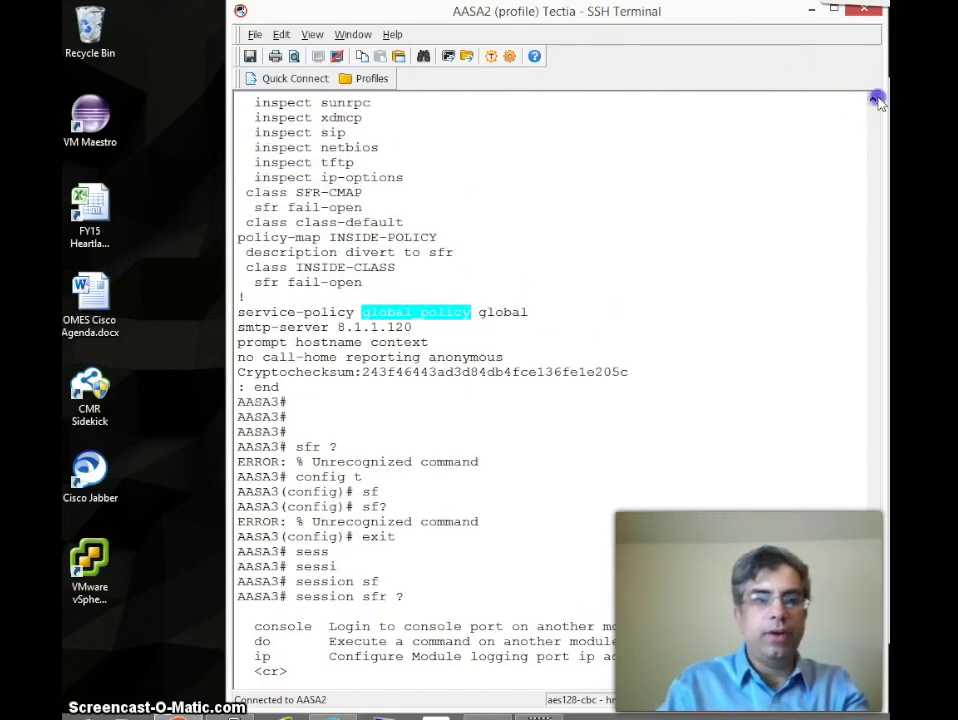
pyautogui.moveTo(874, 99); pyautogui.dragTo(876, 101)
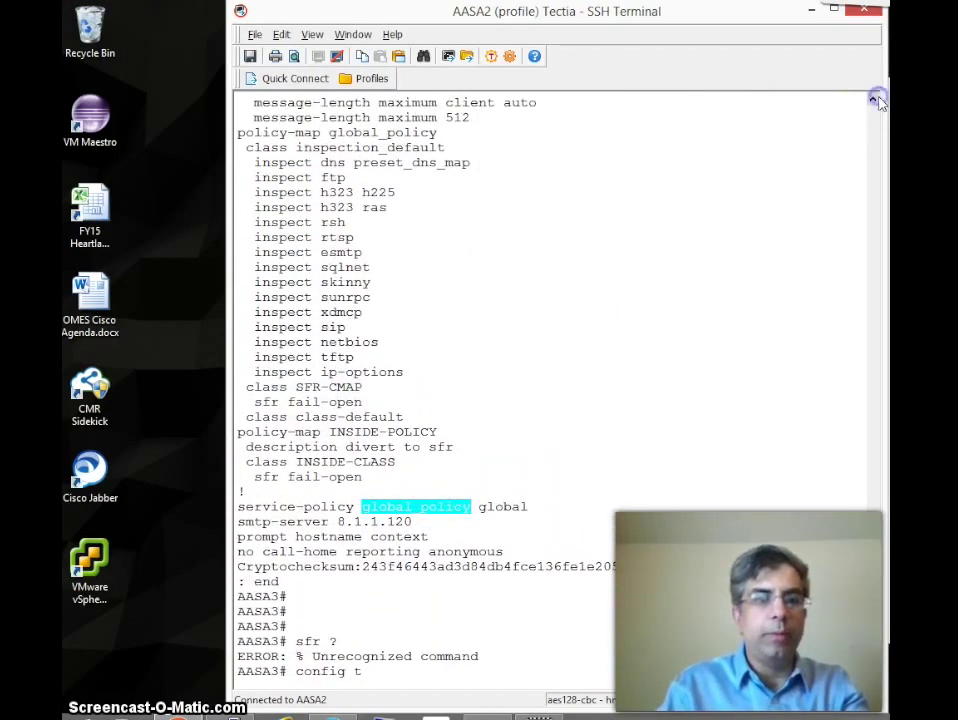
pyautogui.click(505, 203)
pyautogui.write('config t')
pyautogui.press('Return')
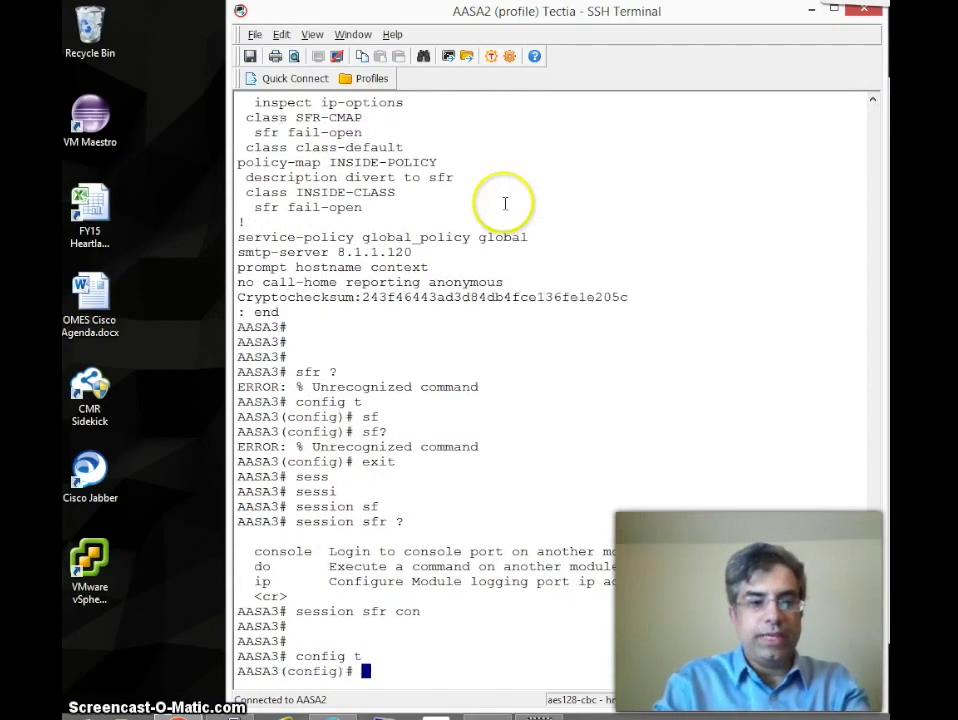
# Step: Enter policy-map global_policy, pasting the name copied from the config listing
pyautogui.write('pol')
pyautogui.press('Tab')
pyautogui.write('m')
pyautogui.press('Tab')
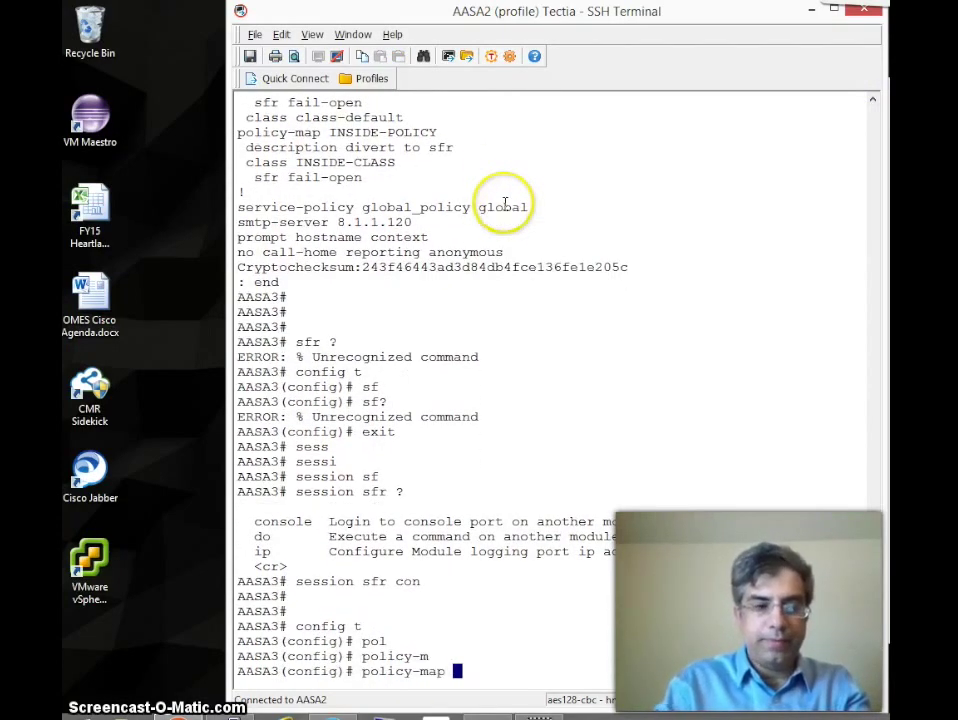
pyautogui.click(877, 167)
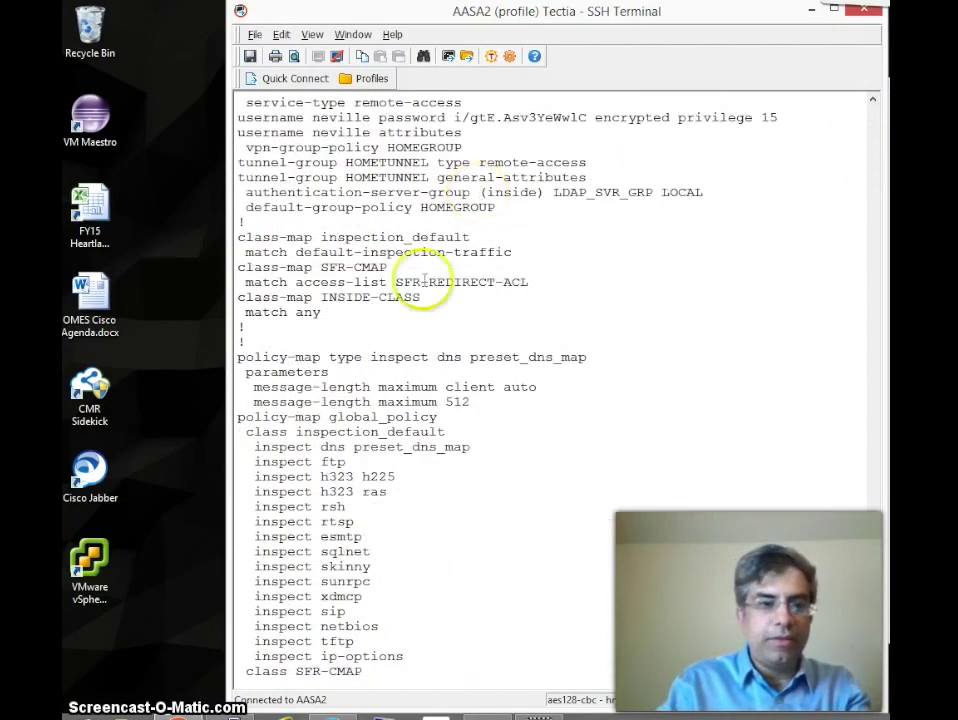
pyautogui.moveTo(331, 417); pyautogui.dragTo(437, 417)
pyautogui.click(284, 37)
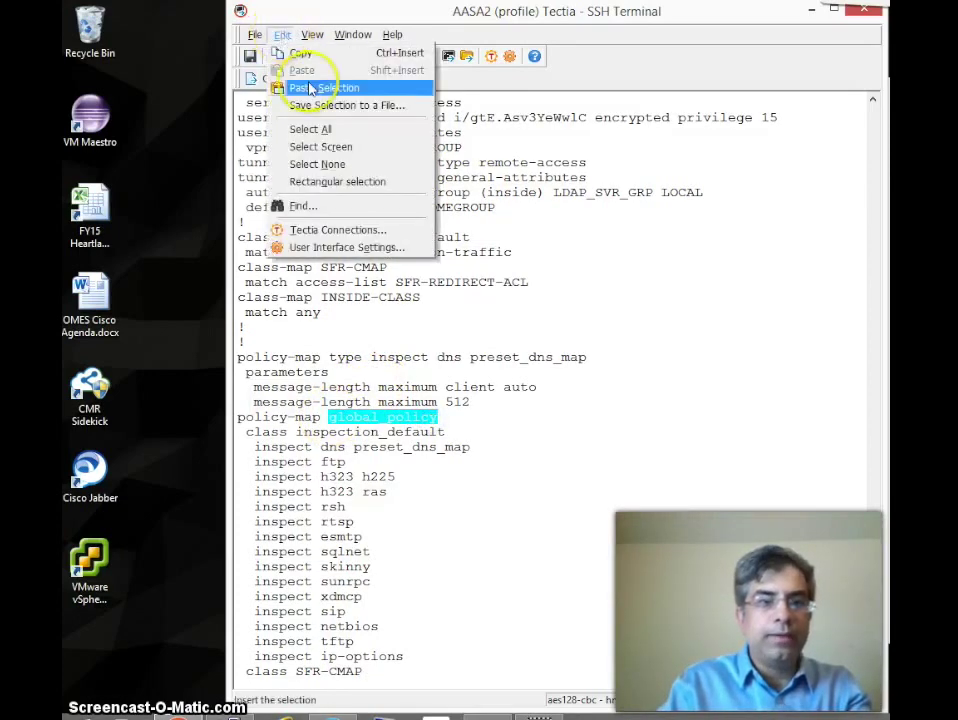
pyautogui.click(320, 86)
pyautogui.click(316, 82)
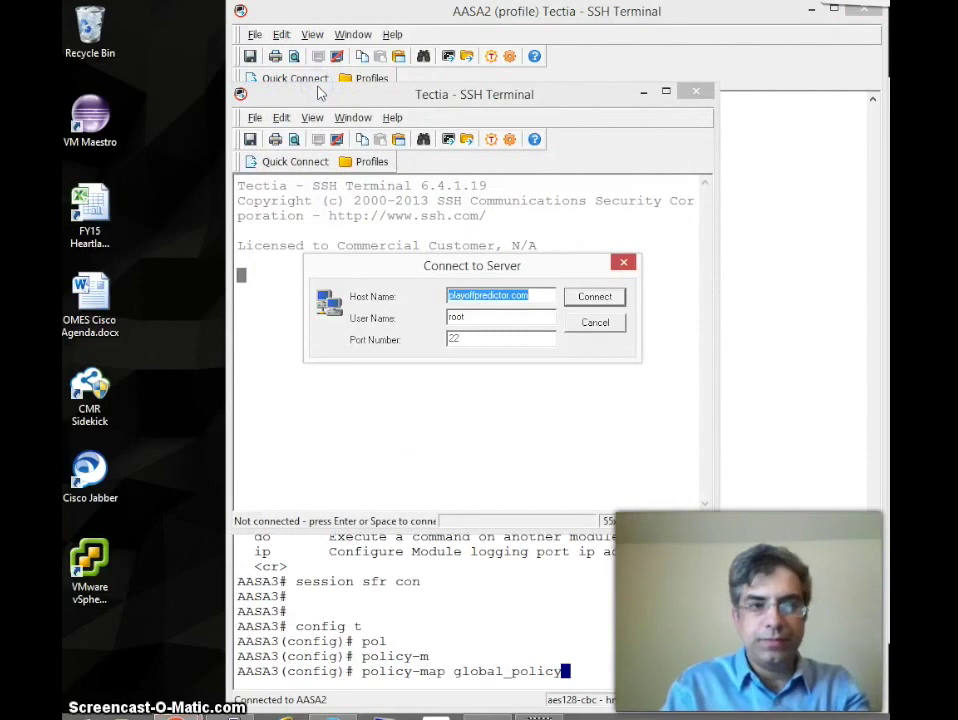
pyautogui.click(598, 322)
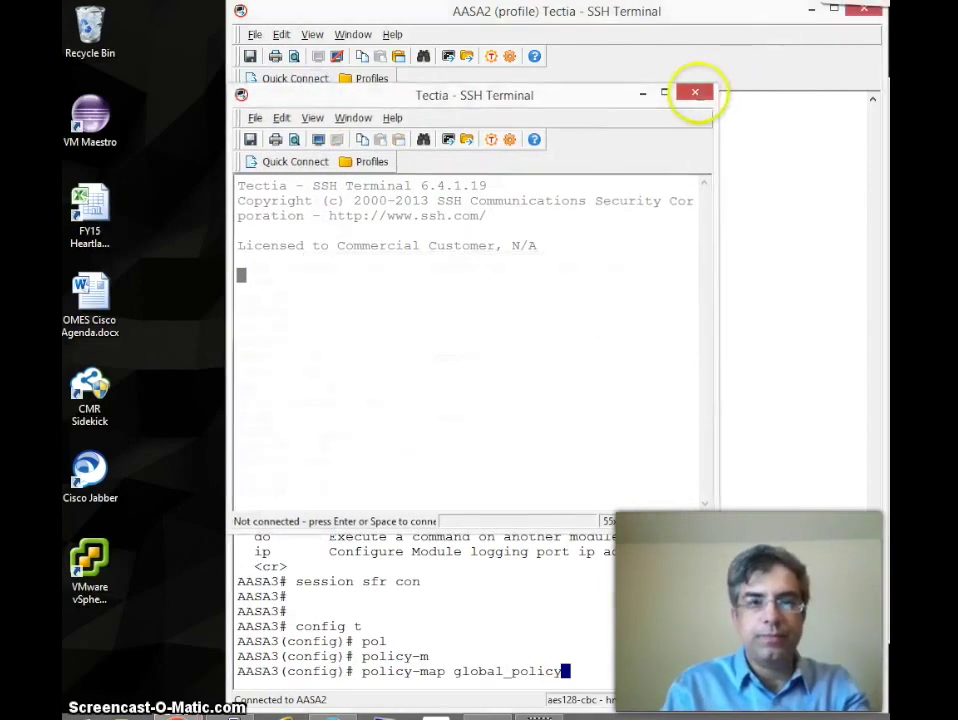
pyautogui.click(695, 91)
pyautogui.press('Return')
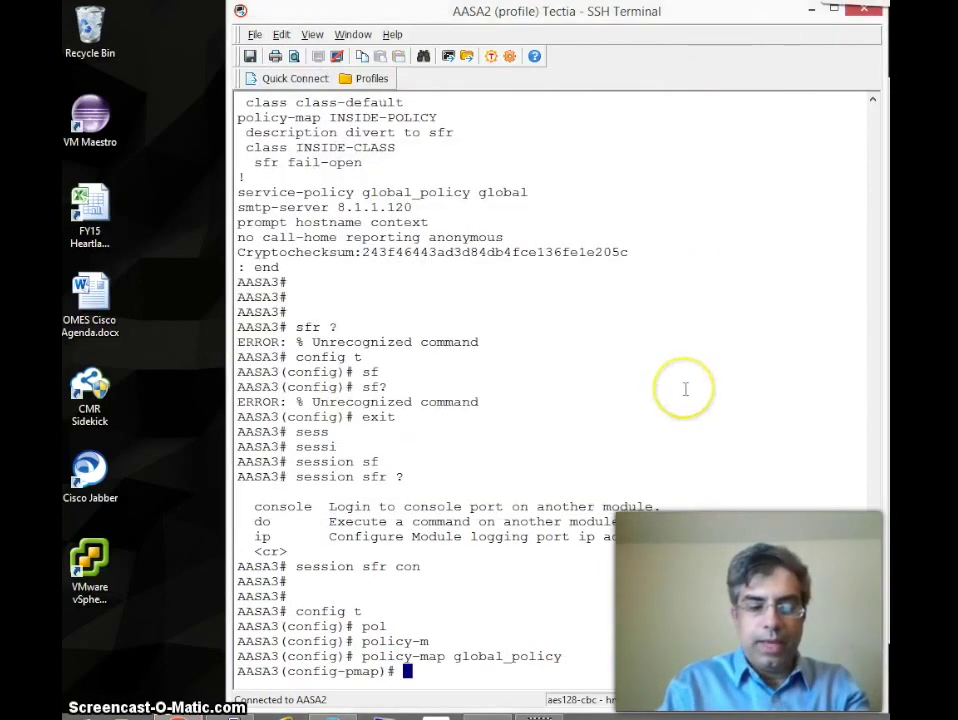
# Step: Enter class SFR-CMAP in the policy map, pasting the class name from the config
pyautogui.write('?')
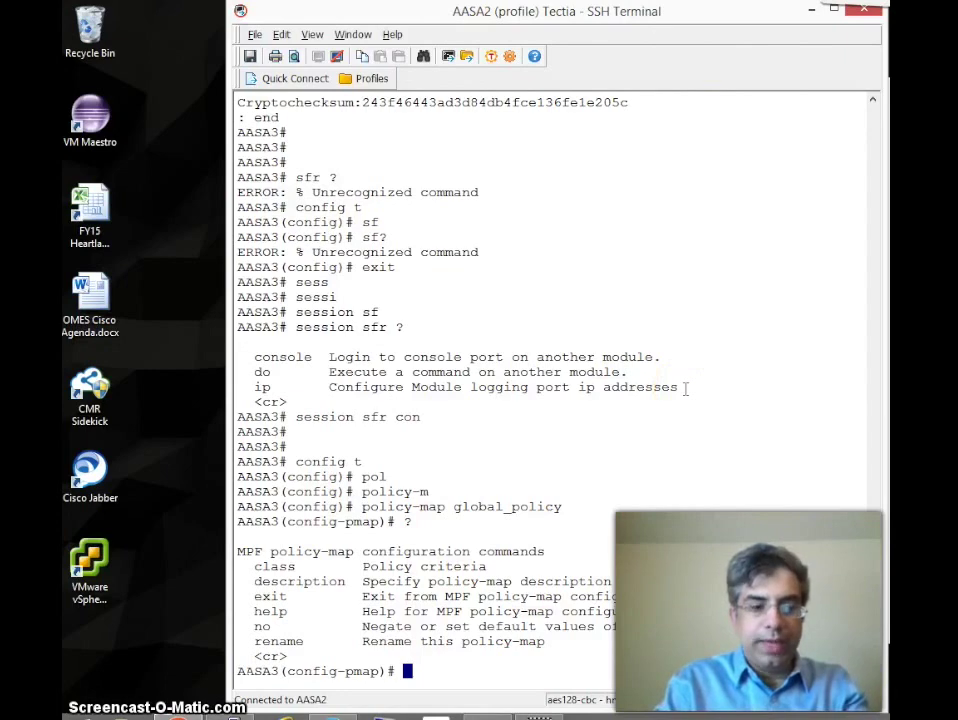
pyautogui.write('class')
pyautogui.press('Tab')
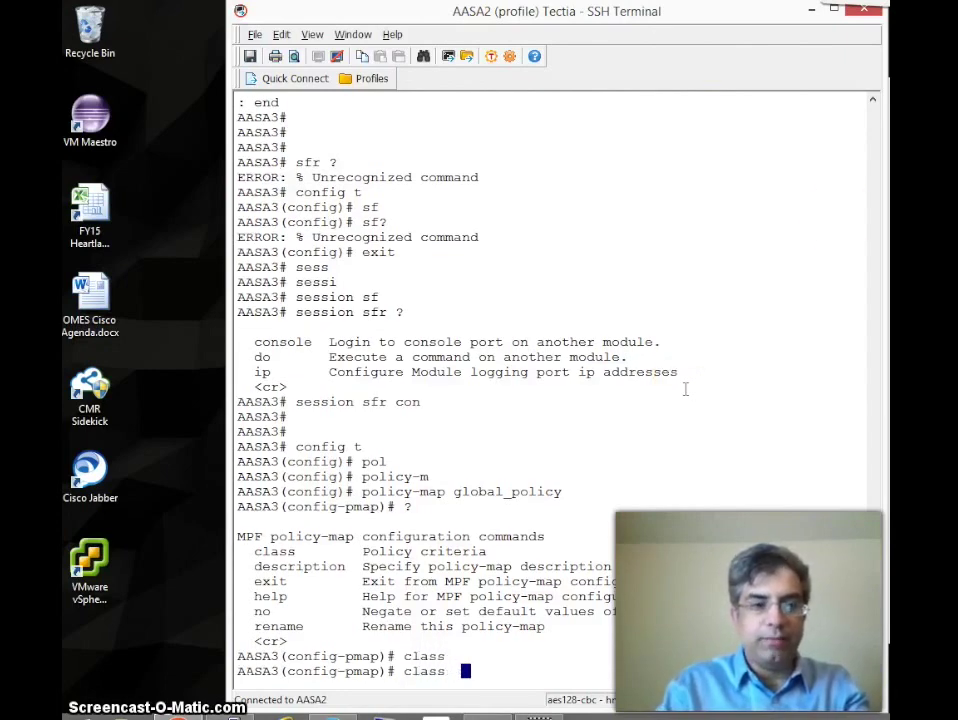
pyautogui.click(872, 162)
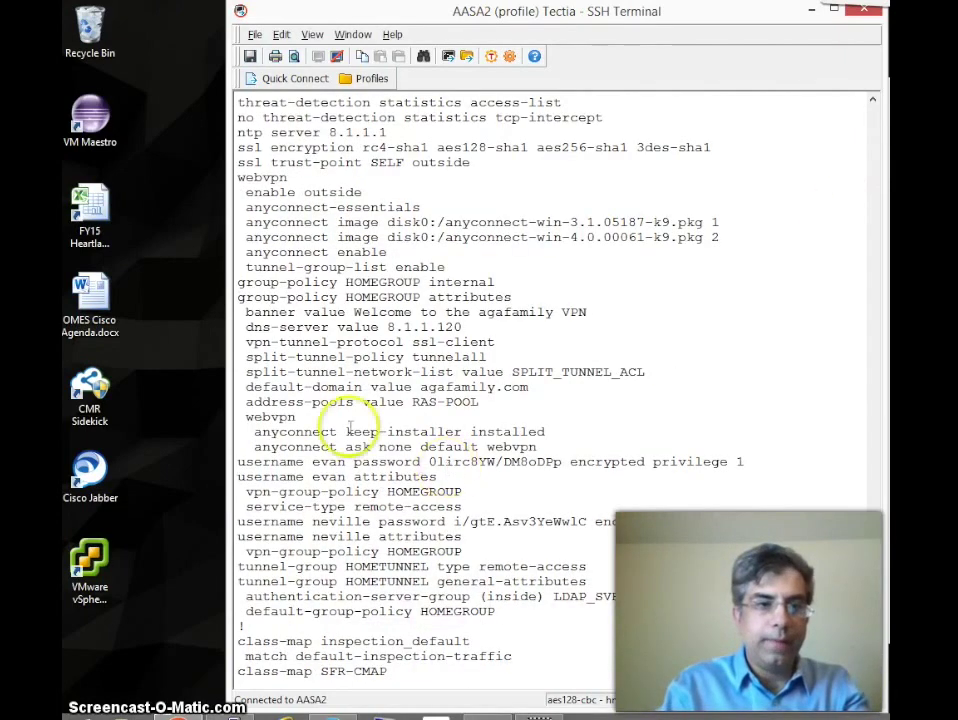
pyautogui.click(873, 650)
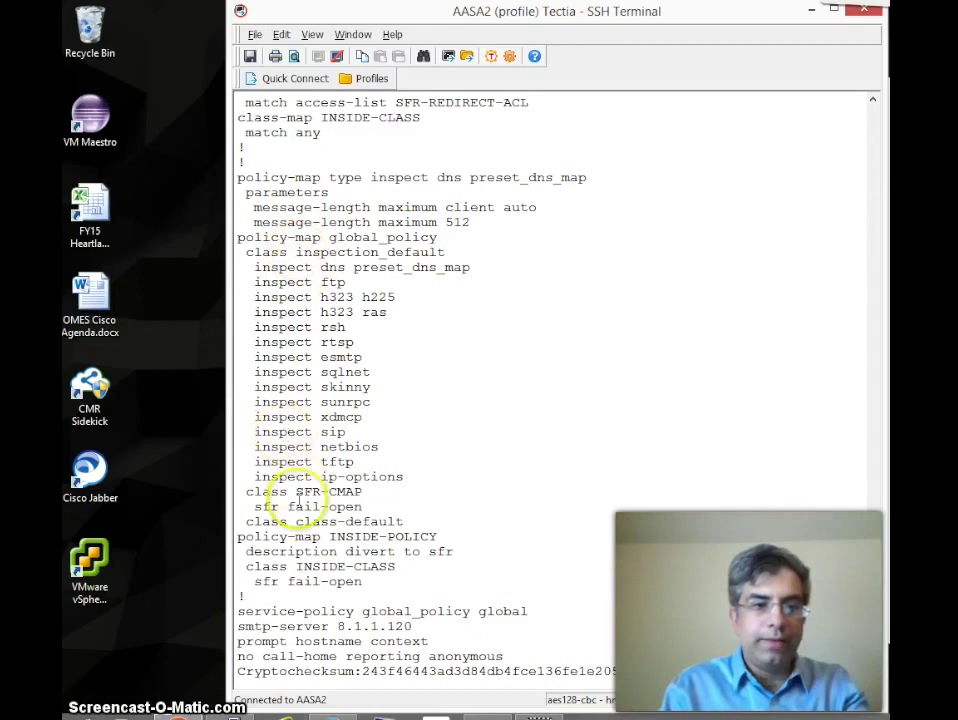
pyautogui.moveTo(296, 492); pyautogui.dragTo(362, 494)
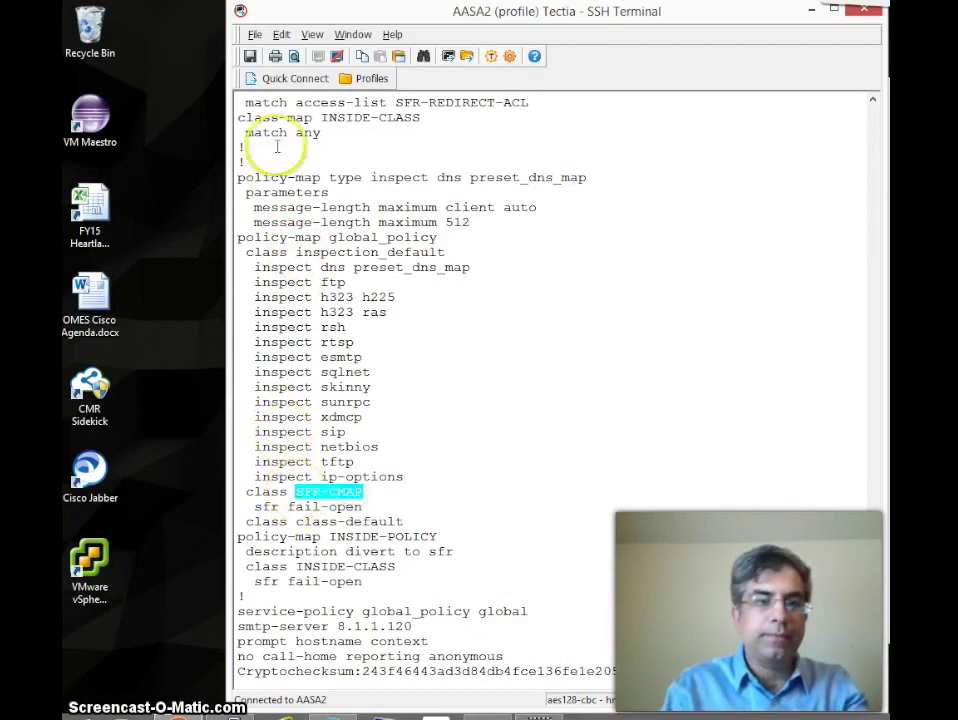
pyautogui.click(282, 35)
pyautogui.click(311, 88)
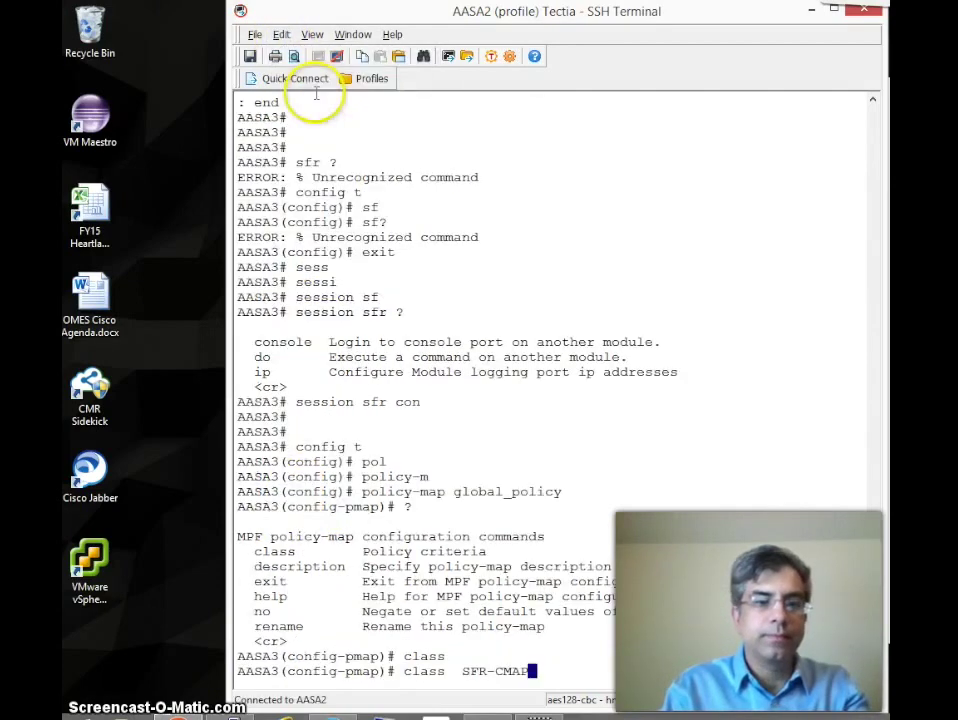
pyautogui.press('Return')
# Step: Issue sfr fail-open monitor-only under SFR-CMAP, which fails with an inline conflict error
pyautogui.write('sf')
pyautogui.press('Tab')
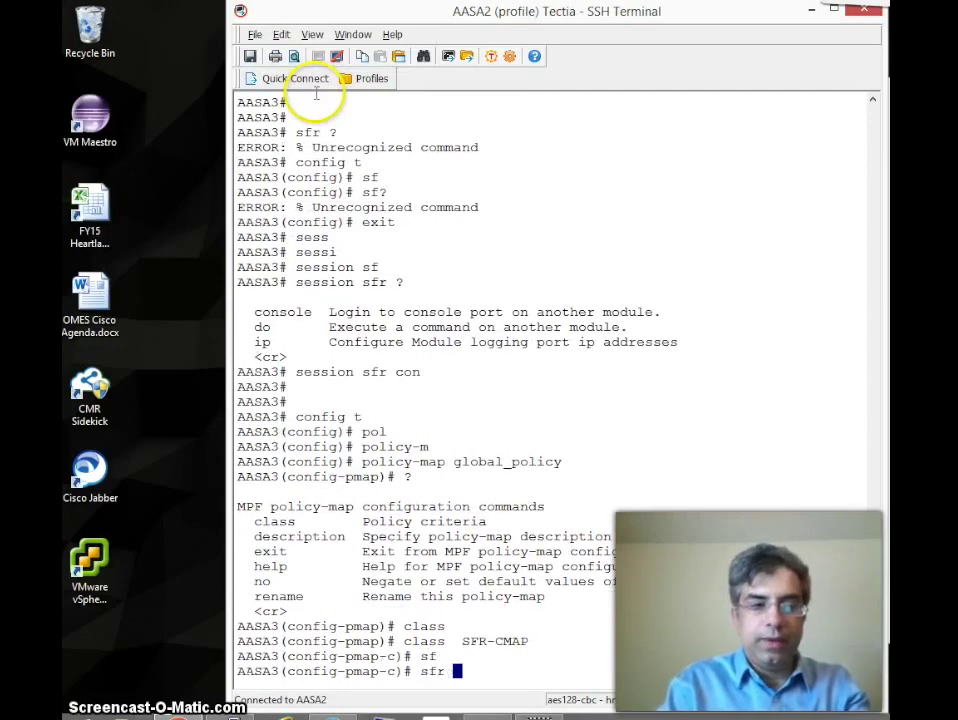
pyautogui.write('?')
pyautogui.write('fai')
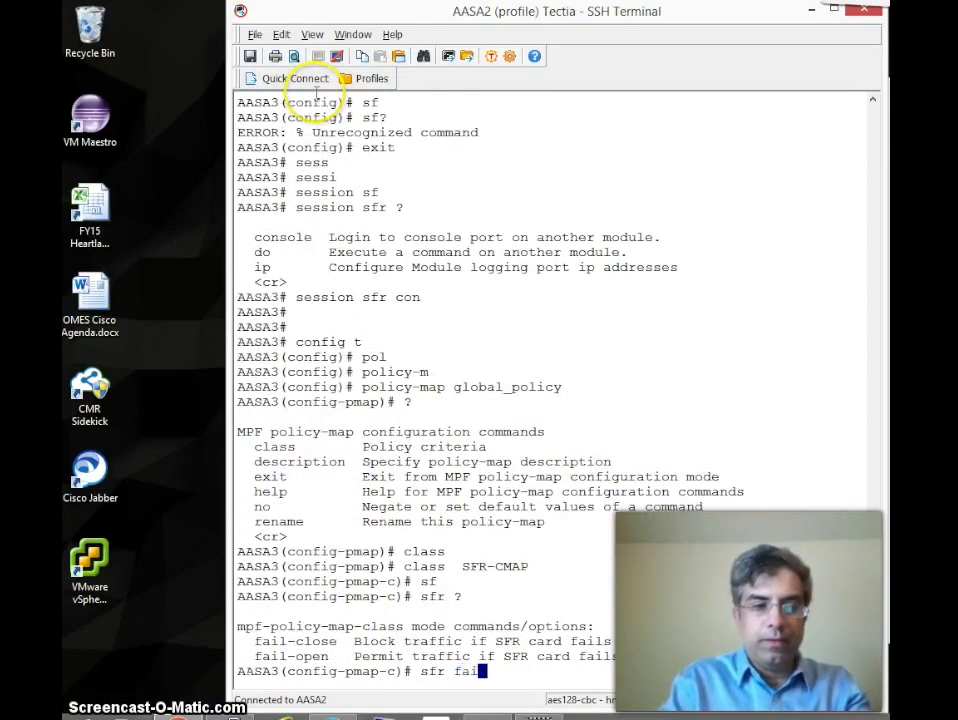
pyautogui.press('Tab')
pyautogui.write('op')
pyautogui.press('Tab')
pyautogui.write('?')
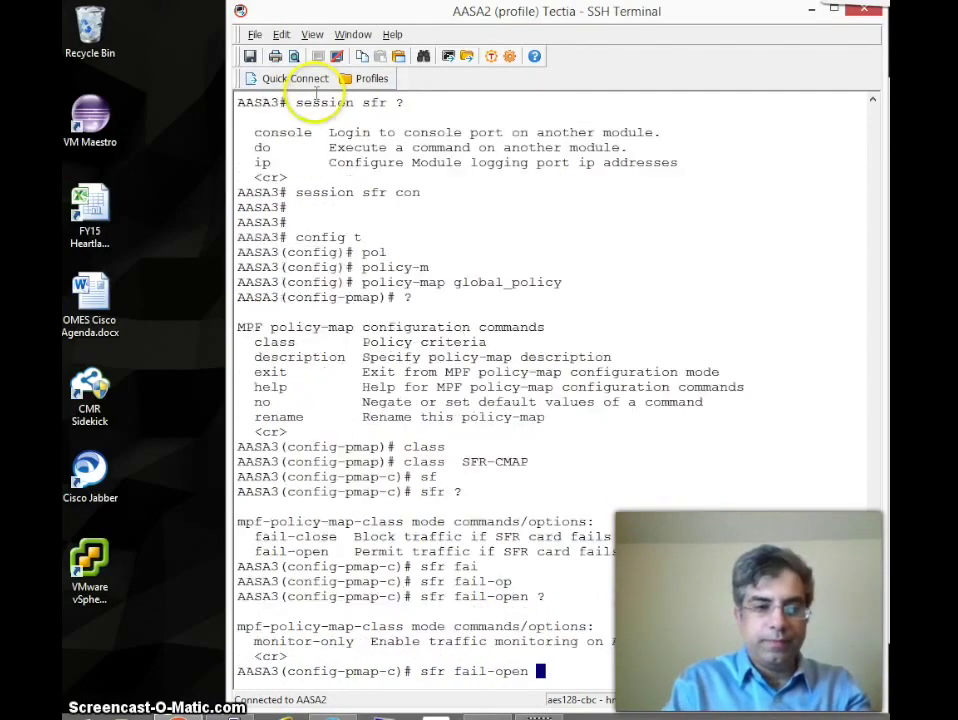
pyautogui.write('mon')
pyautogui.press('Tab')
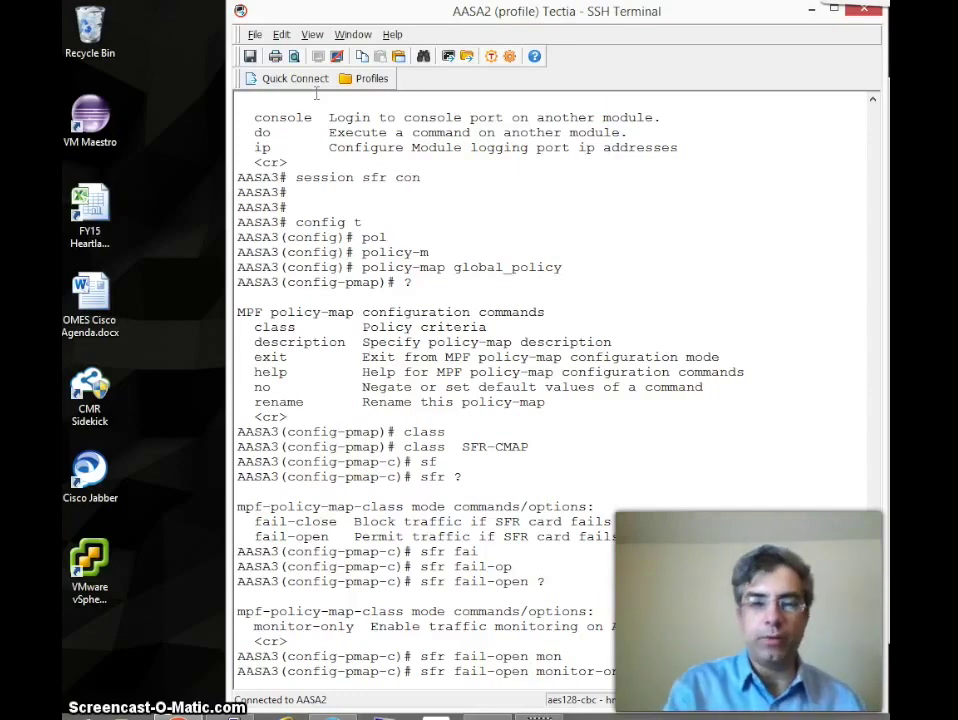
pyautogui.press('Return')
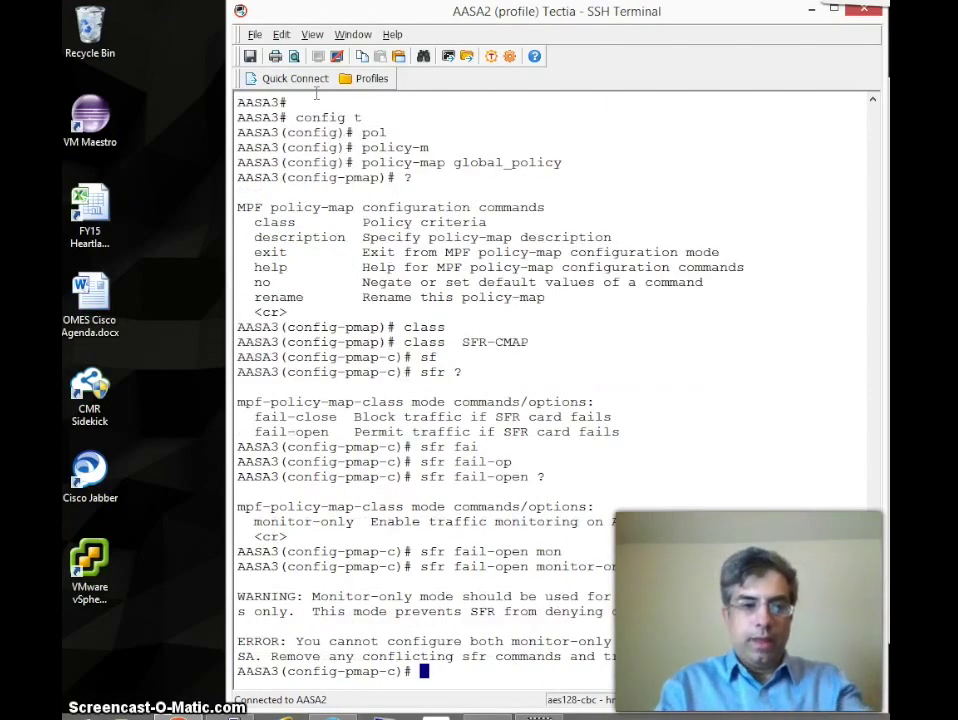
pyautogui.press('Return')
pyautogui.press('Return')
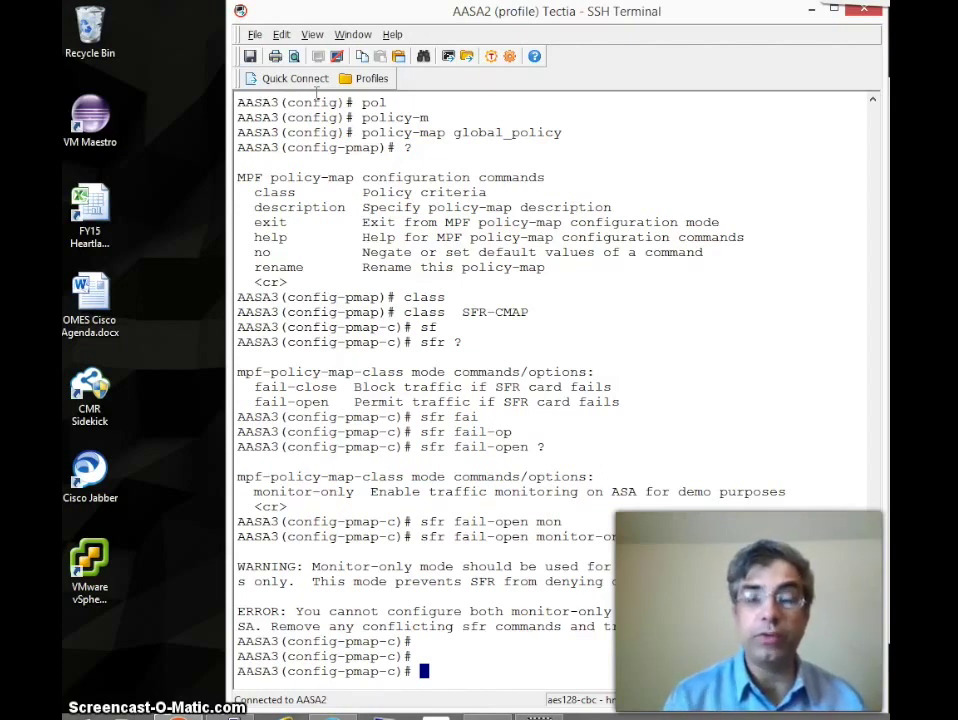
# Step: Exit three times back to the AASA3# privileged prompt
pyautogui.press('Return')
pyautogui.press('Return')
pyautogui.write('exit')
pyautogui.press('Return')
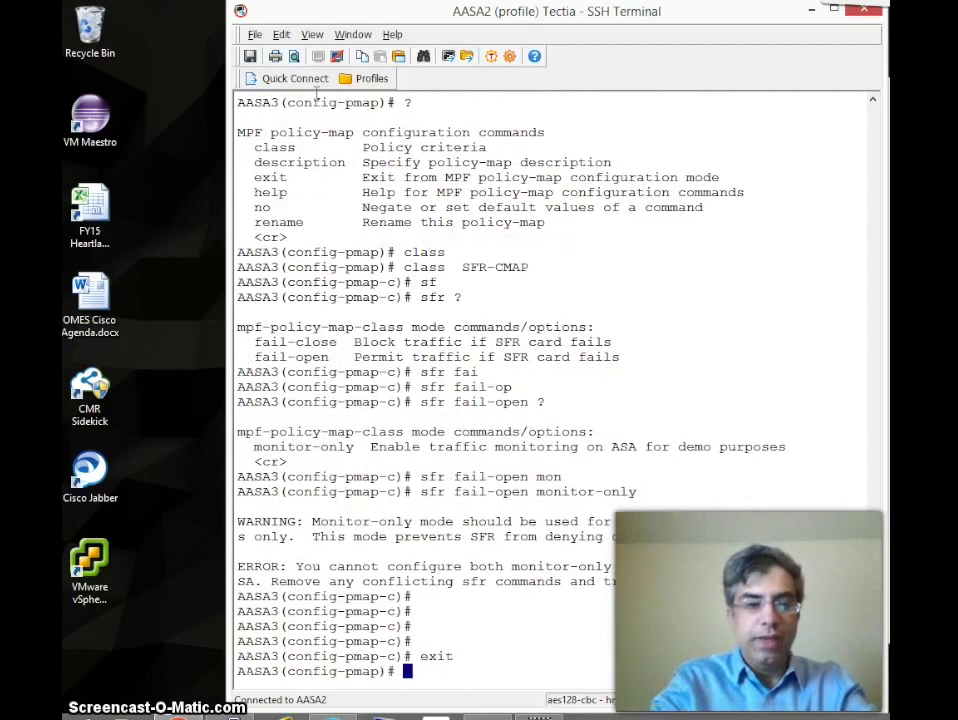
pyautogui.press('Return')
pyautogui.press('Return')
pyautogui.write('exit')
pyautogui.press('Return')
pyautogui.press('Return')
pyautogui.press('Return')
pyautogui.write('exit')
pyautogui.press('Return')
pyautogui.press('Return')
pyautogui.press('Return')
pyautogui.press('Return')
pyautogui.press('Return')
pyautogui.press('Return')
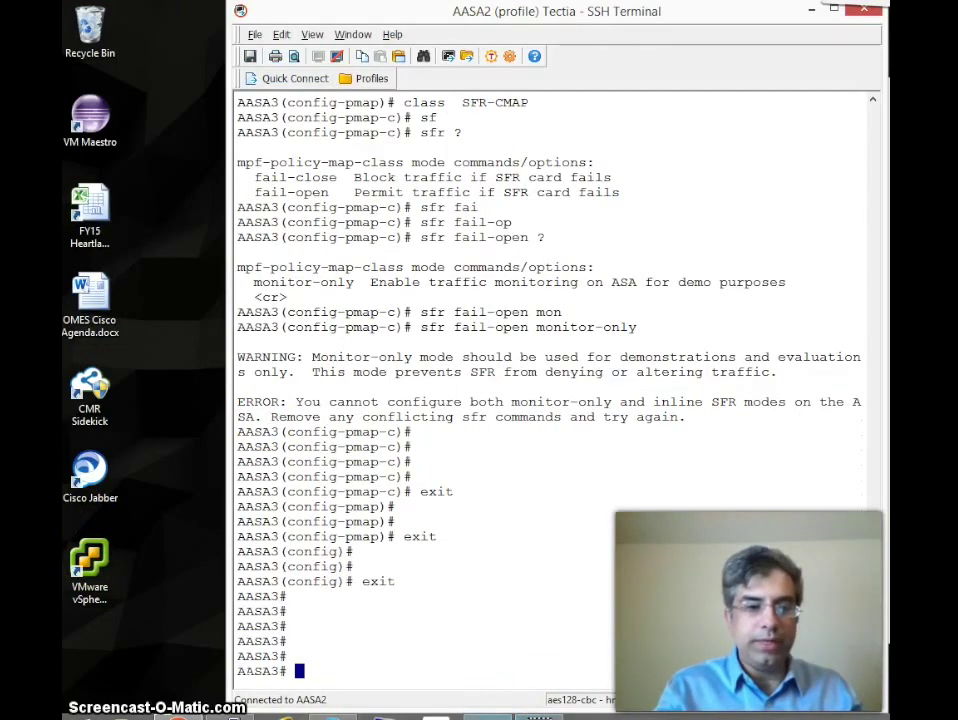
# Step: In PuTTY, explore the '?' and 'configure manager ?' help describing the Defense Center
pyautogui.hotkey('alt', 'Tab')
pyautogui.click(517, 581)
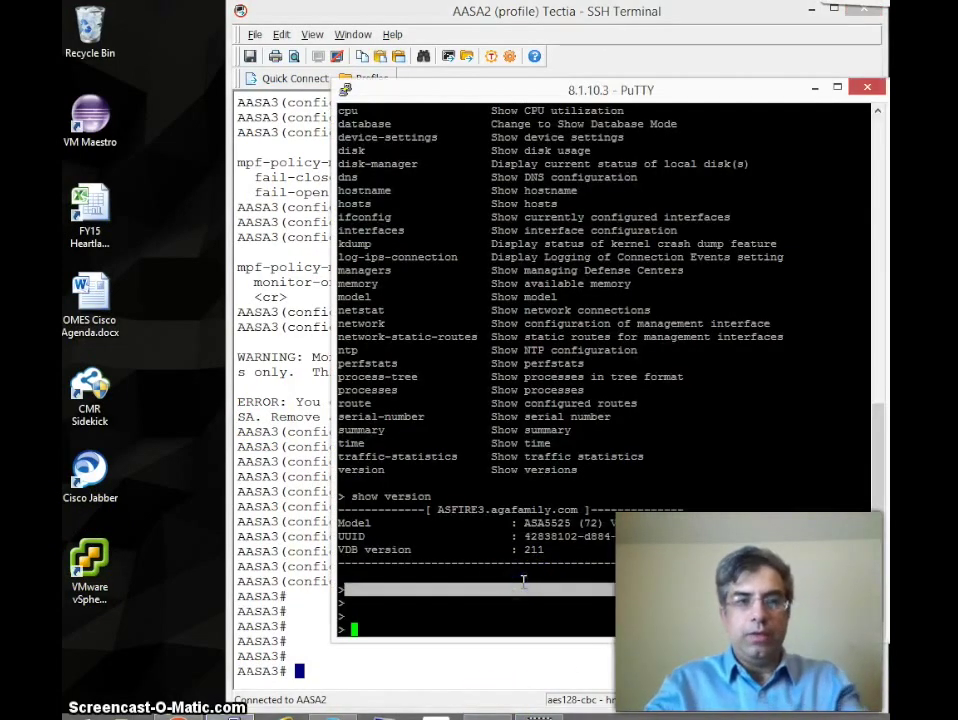
pyautogui.press('Return')
pyautogui.press('Return')
pyautogui.write('?')
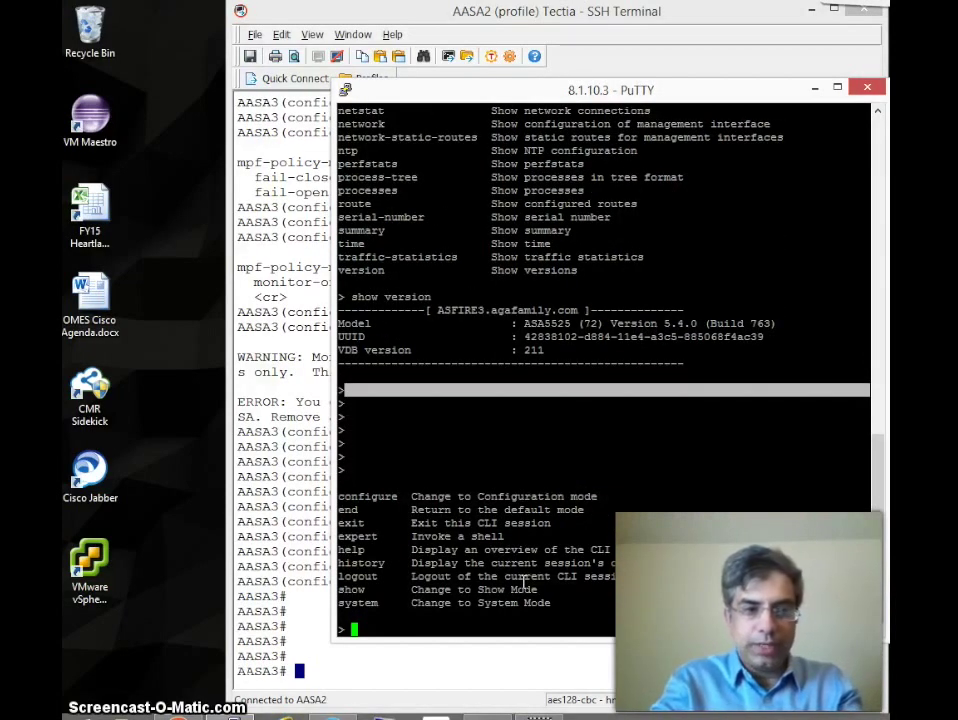
pyautogui.write('show')
pyautogui.press('BackSpace')
pyautogui.press('BackSpace')
pyautogui.press('BackSpace')
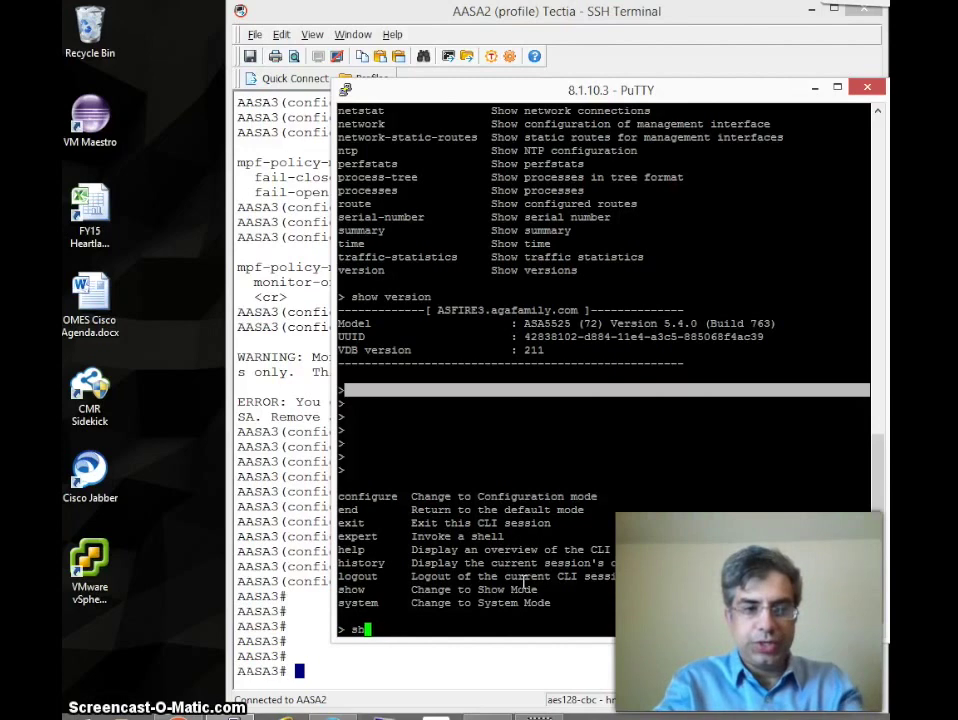
pyautogui.press('BackSpace')
pyautogui.write('show')
pyautogui.press('BackSpace')
pyautogui.press('BackSpace')
pyautogui.press('BackSpace')
pyautogui.press('BackSpace')
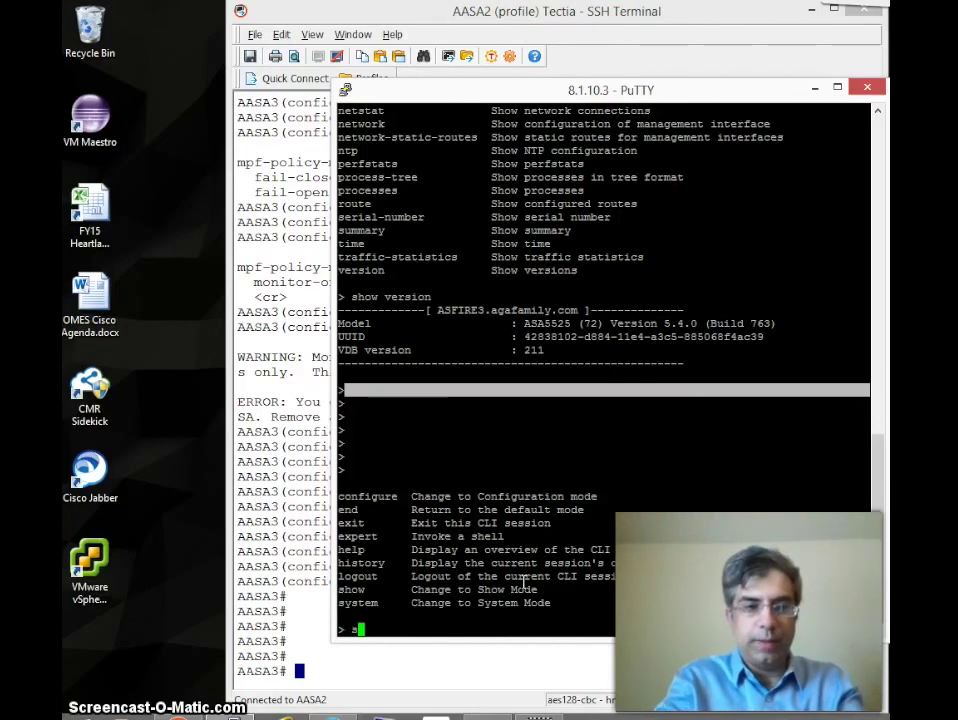
pyautogui.write('configure ')
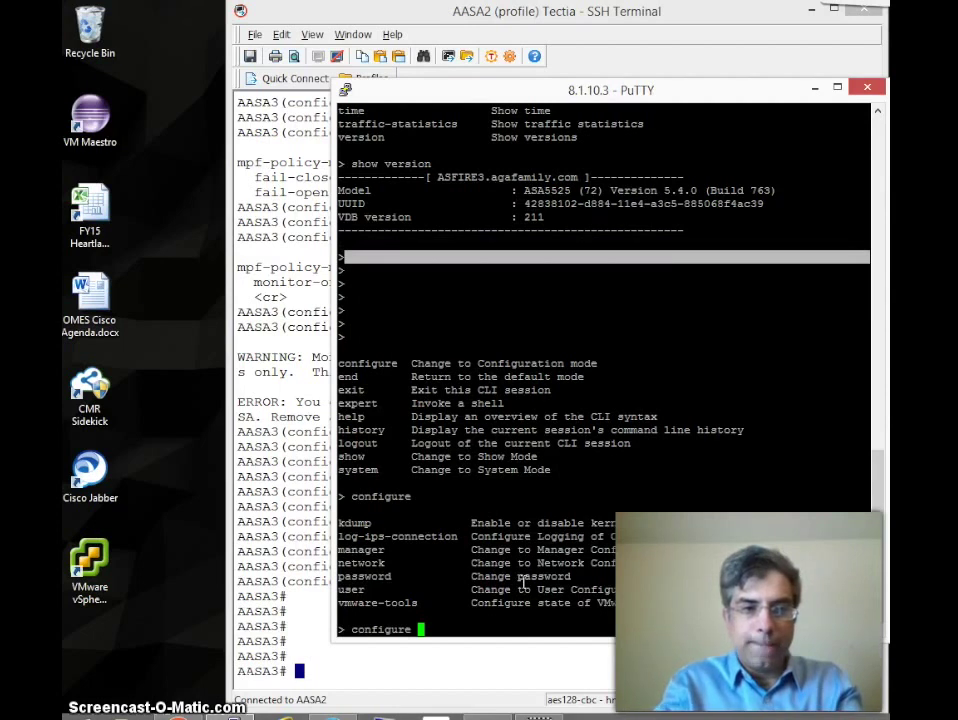
pyautogui.write('?manager ?')
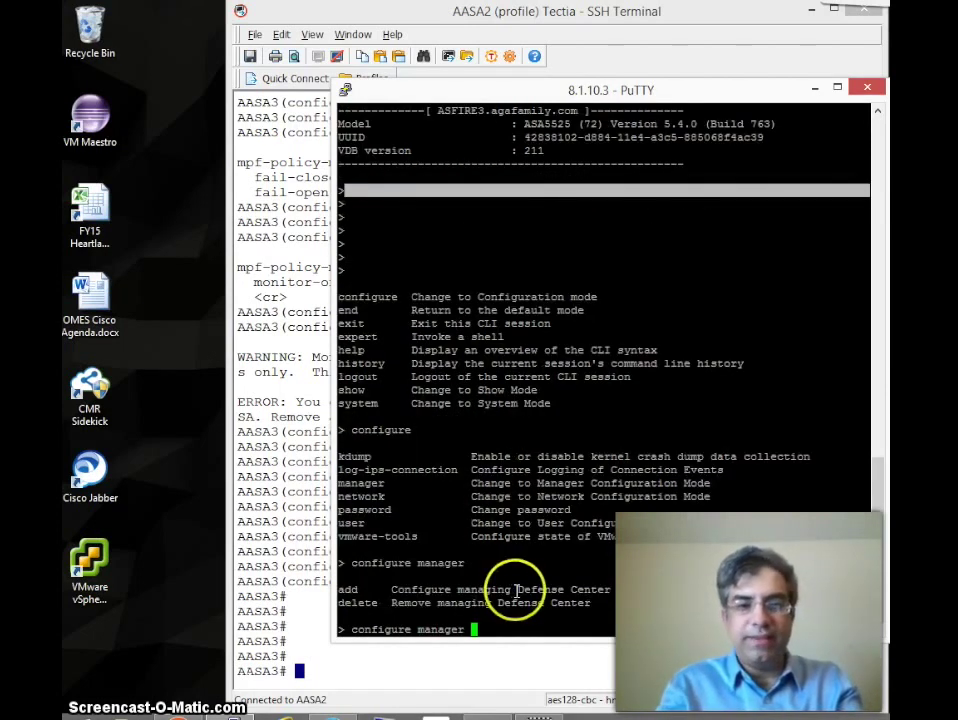
pyautogui.moveTo(513, 589); pyautogui.dragTo(612, 590)
pyautogui.click(601, 590)
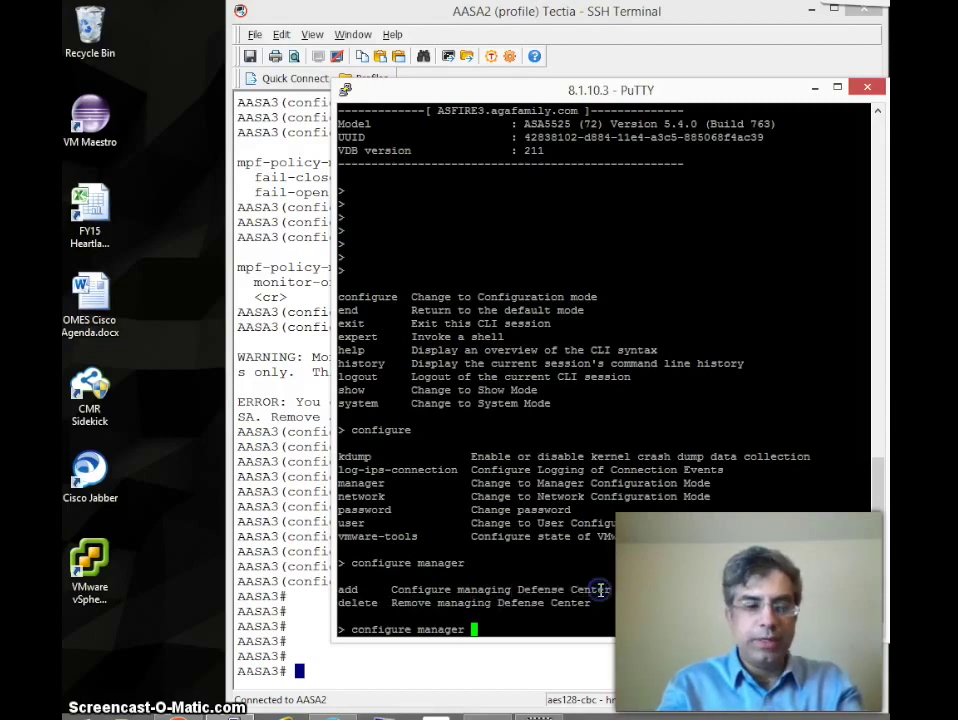
pyautogui.press('BackSpace')
pyautogui.press('BackSpace')
pyautogui.press('BackSpace')
pyautogui.press('BackSpace')
pyautogui.press('BackSpace')
pyautogui.press('BackSpace')
pyautogui.press('BackSpace')
pyautogui.press('BackSpace')
pyautogui.press('BackSpace')
pyautogui.press('BackSpace')
pyautogui.press('BackSpace')
pyautogui.press('BackSpace')
pyautogui.press('BackSpace')
pyautogui.press('BackSpace')
pyautogui.press('BackSpace')
pyautogui.press('BackSpace')
pyautogui.press('BackSpace')
pyautogui.press('BackSpace')
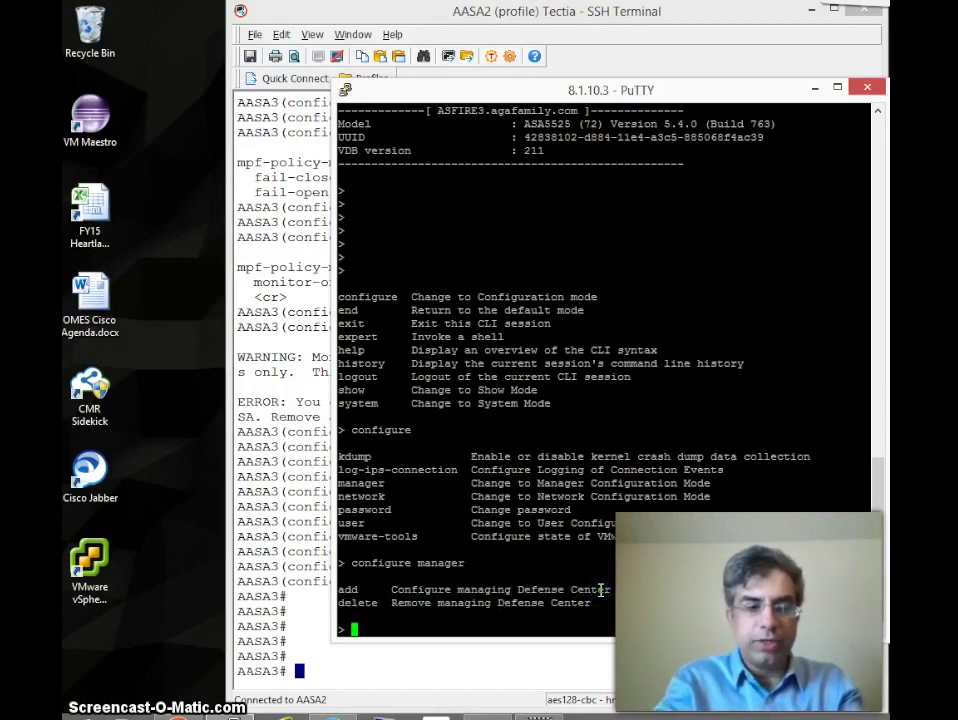
# Step: Run show managers, confirming manager host 8.1.7.40 with registration Completed
pyautogui.write('show')
pyautogui.press('?')
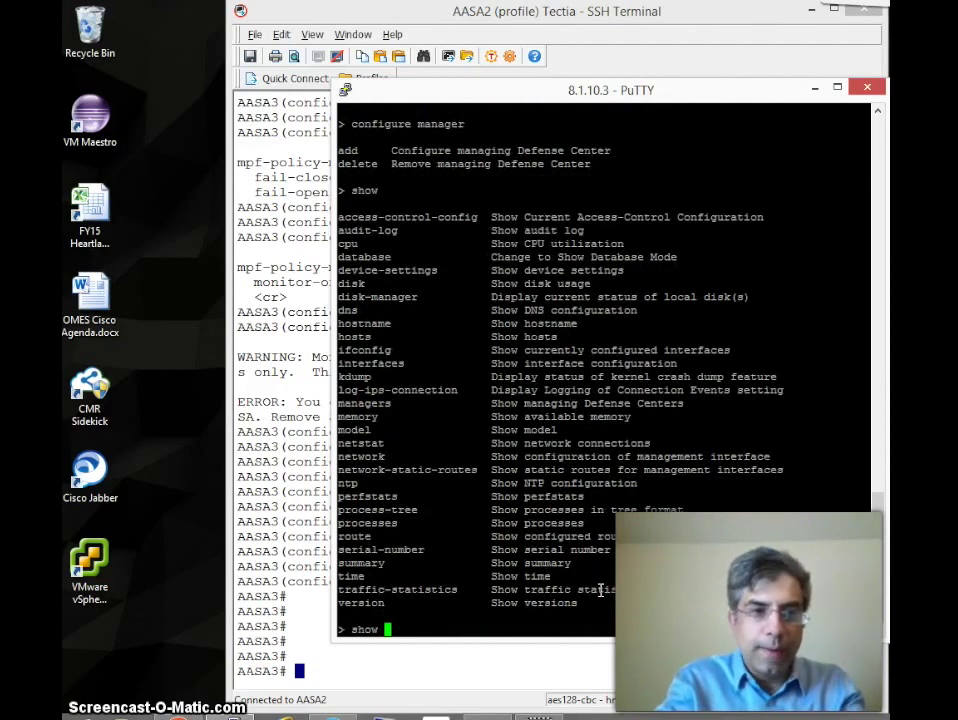
pyautogui.write('managers')
pyautogui.press('?')
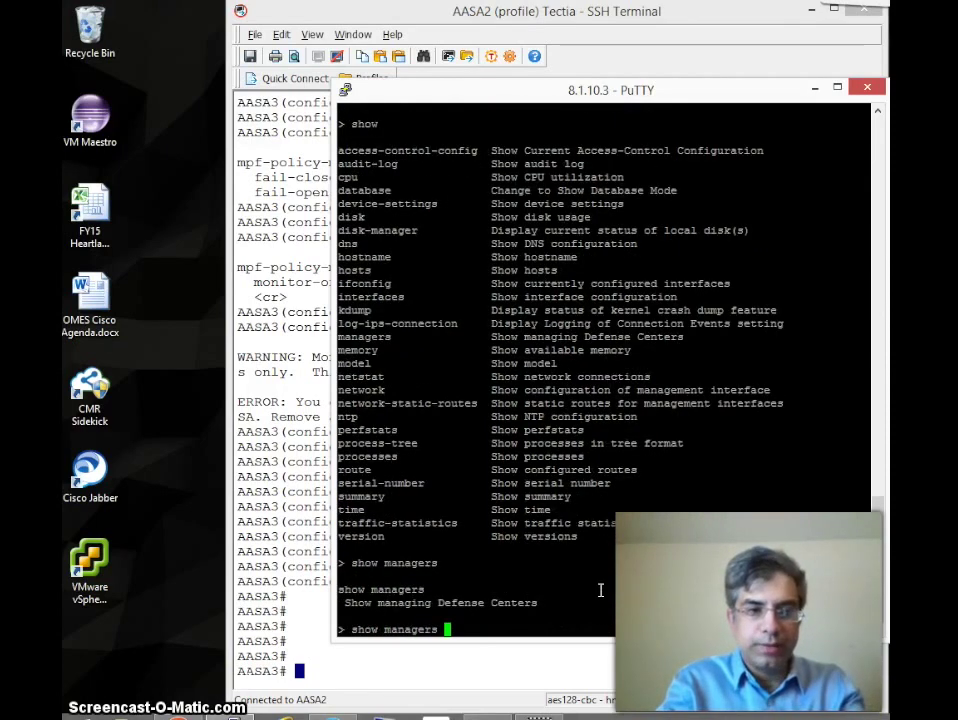
pyautogui.press('Return')
pyautogui.click(482, 598)
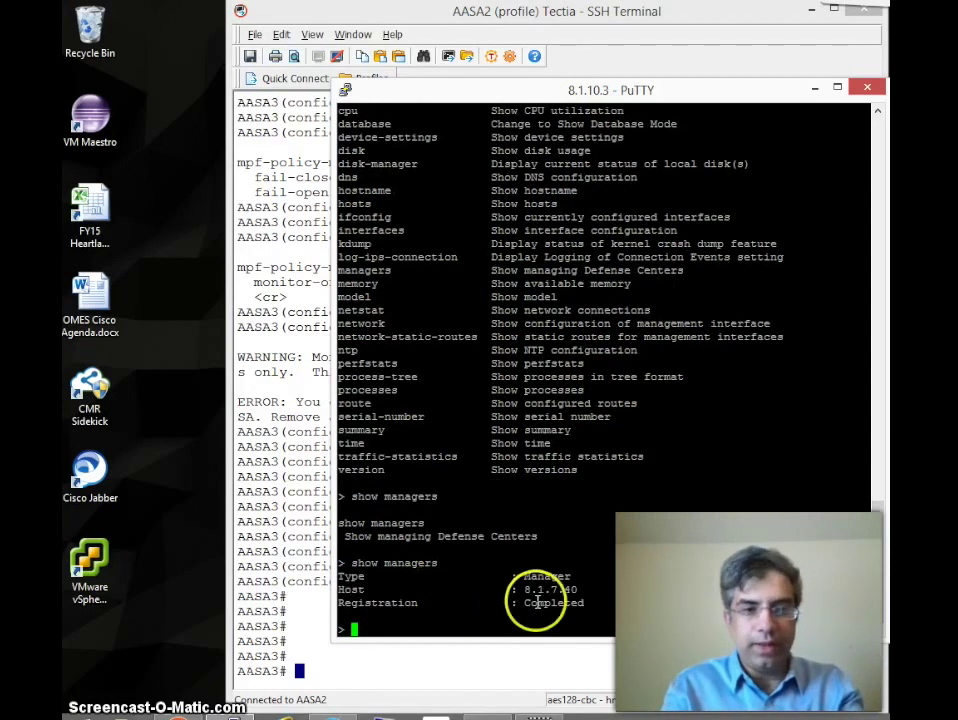
pyautogui.moveTo(593, 589); pyautogui.dragTo(522, 589)
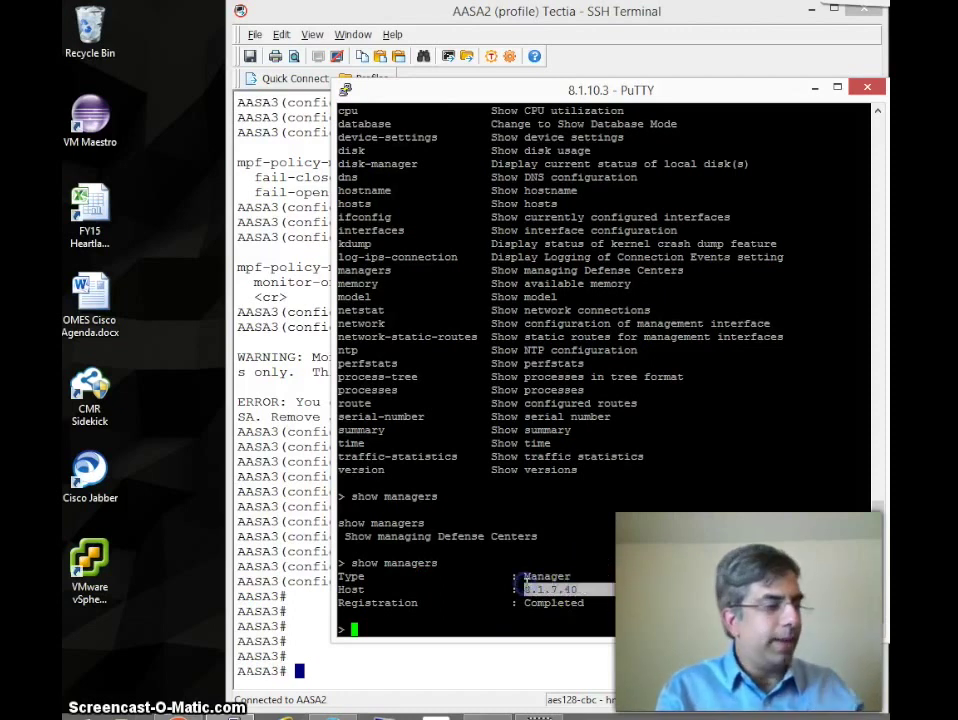
pyautogui.click(541, 578)
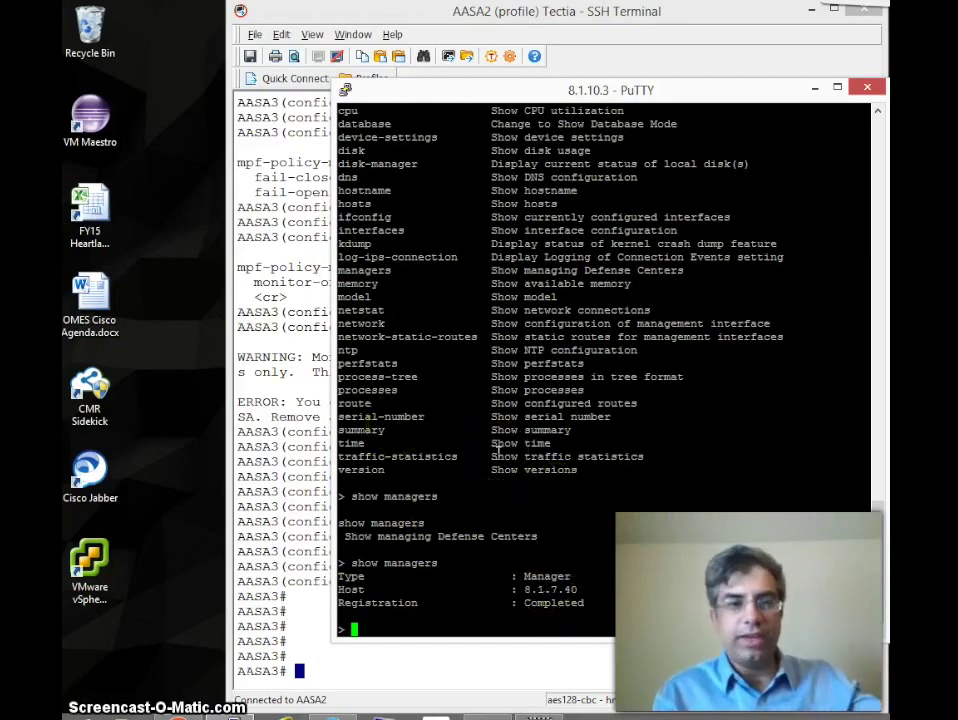
# Step: Log in to vSphere Client and open Sourcefire Defense Center 64's summary and console
pyautogui.click(95, 572)
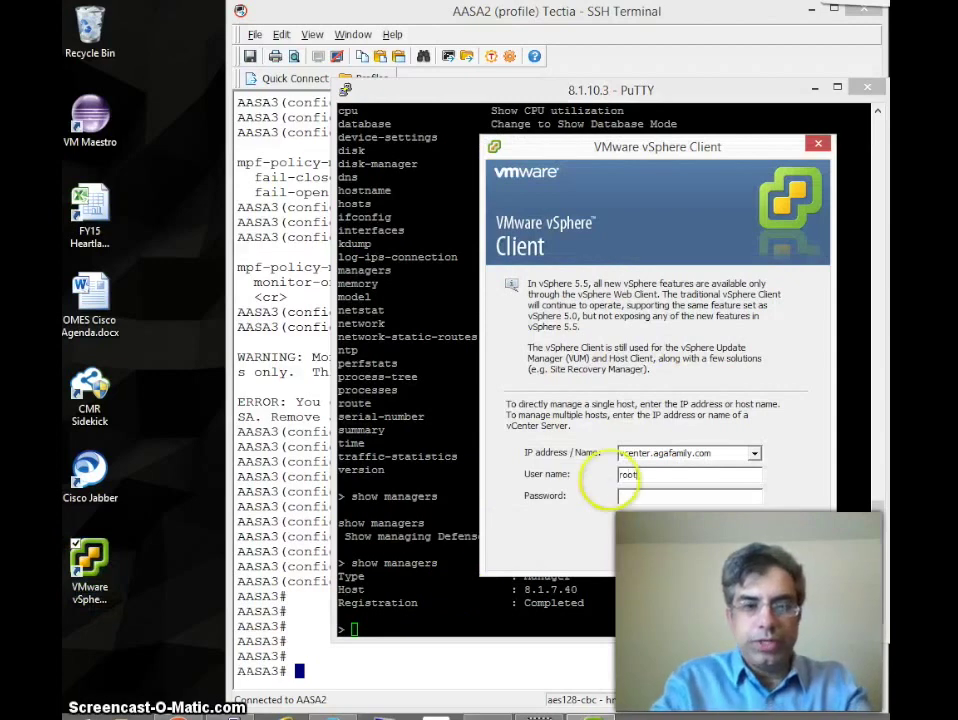
pyautogui.press('Return')
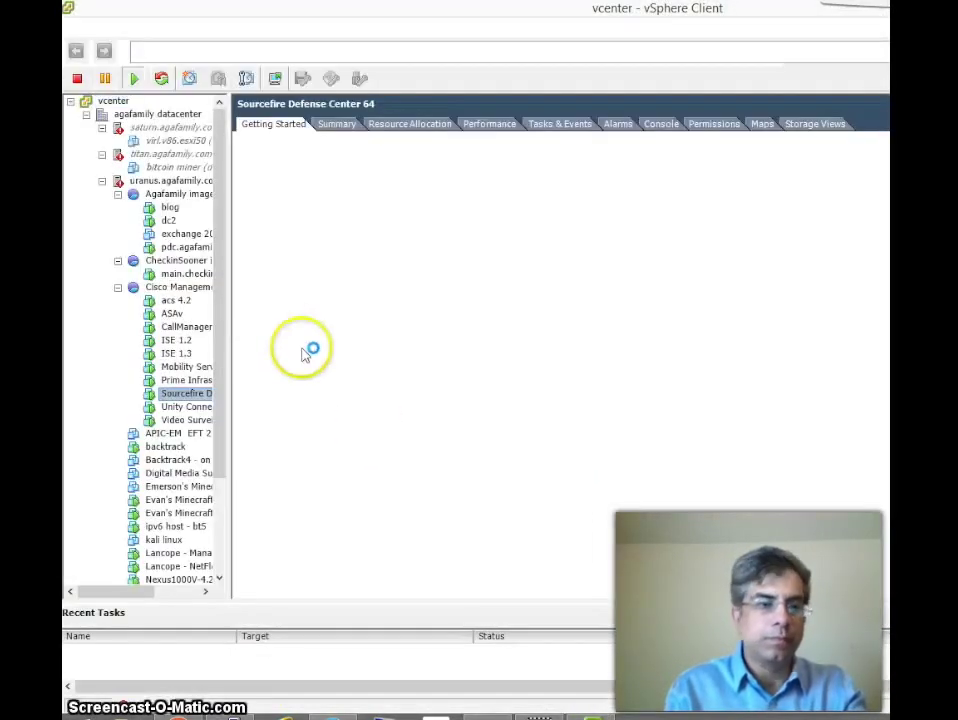
pyautogui.moveTo(230, 386); pyautogui.dragTo(365, 393)
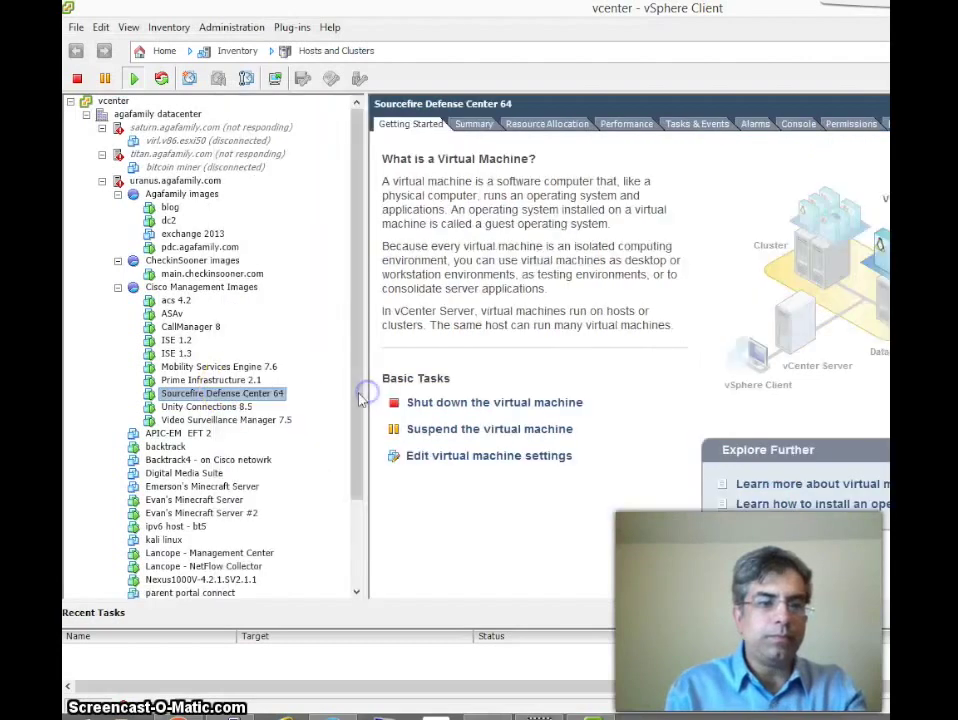
pyautogui.click(476, 125)
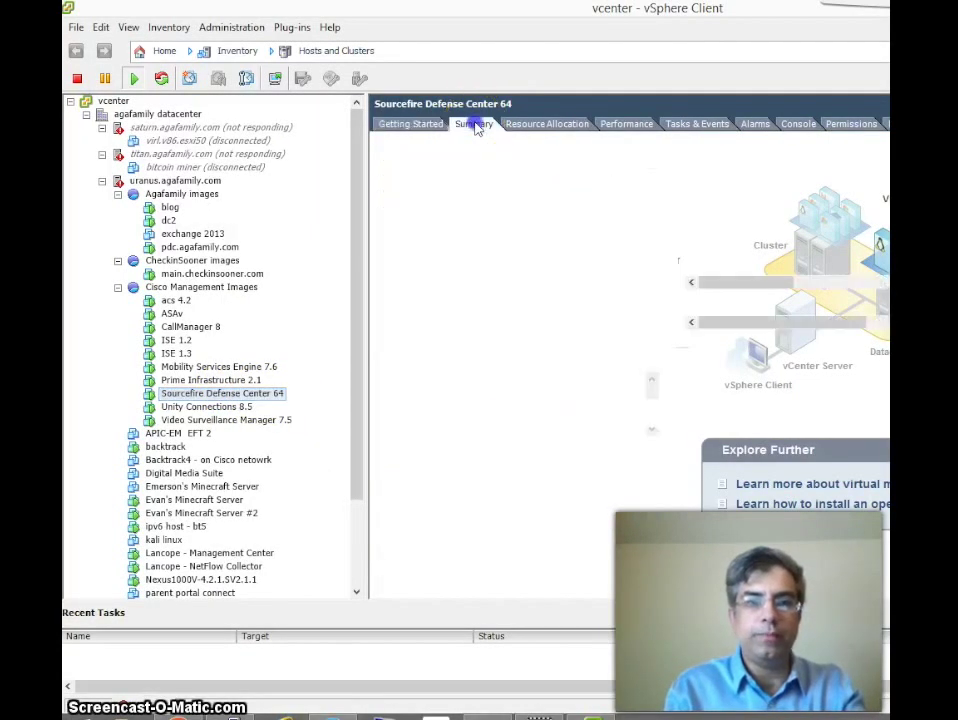
pyautogui.click(476, 125)
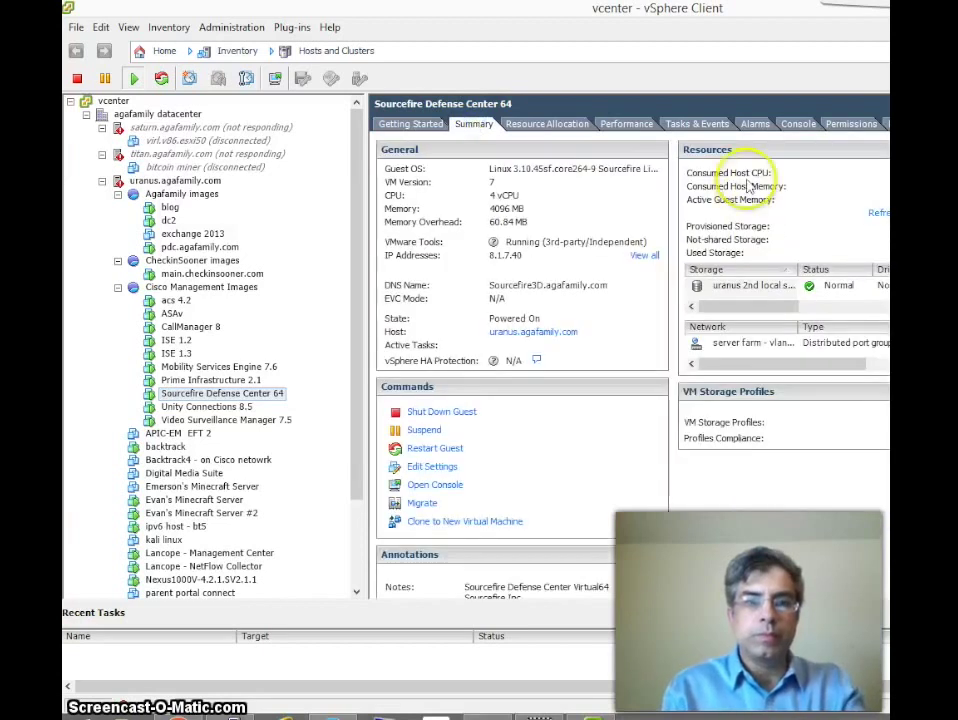
pyautogui.click(793, 124)
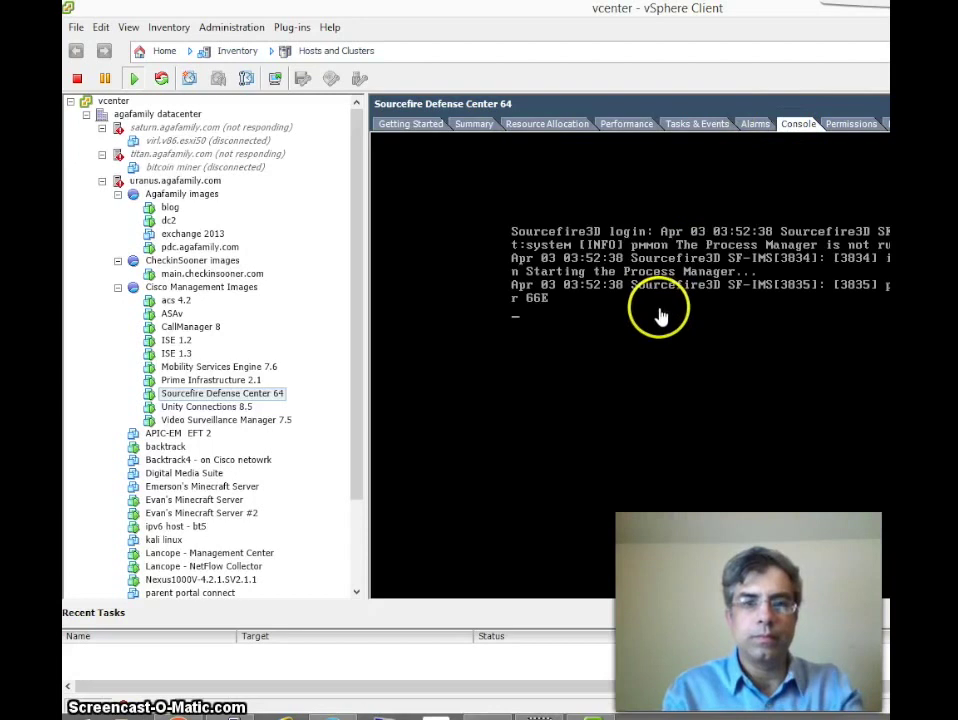
# Step: Log in to the Defense Center console as admin and try ls, ? and pwd
pyautogui.click(659, 309)
pyautogui.press('Return')
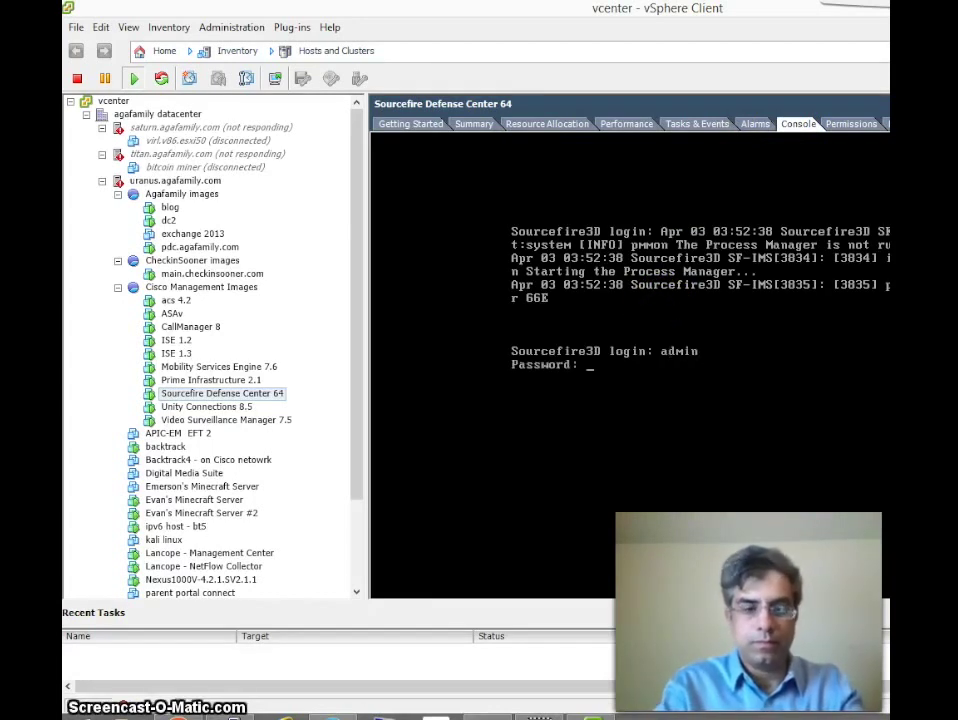
pyautogui.press('Return')
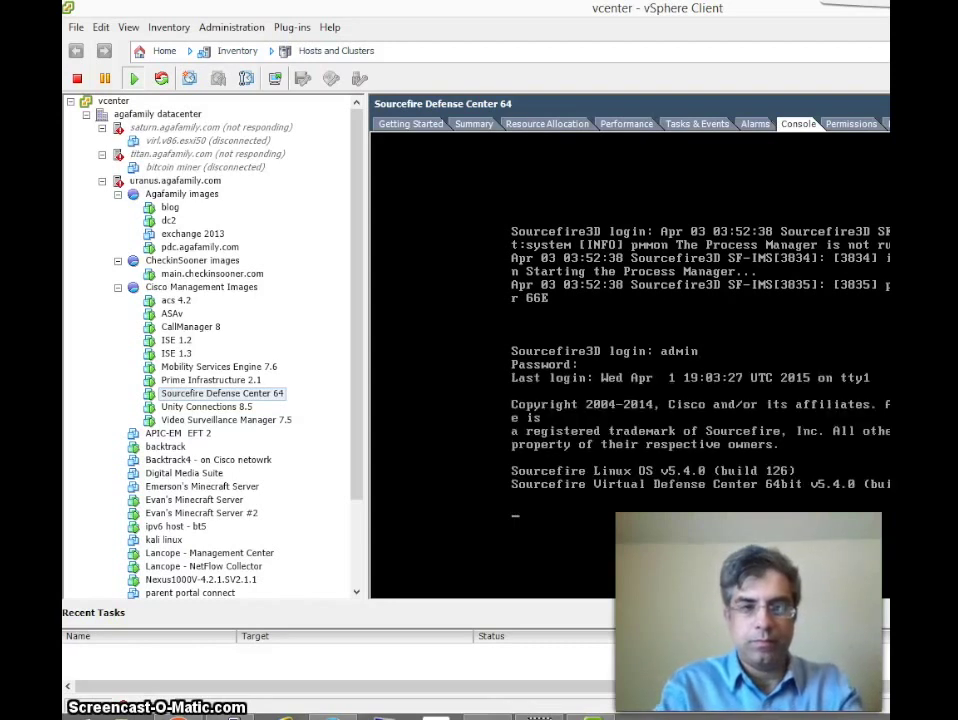
pyautogui.press('Return')
pyautogui.press('Return')
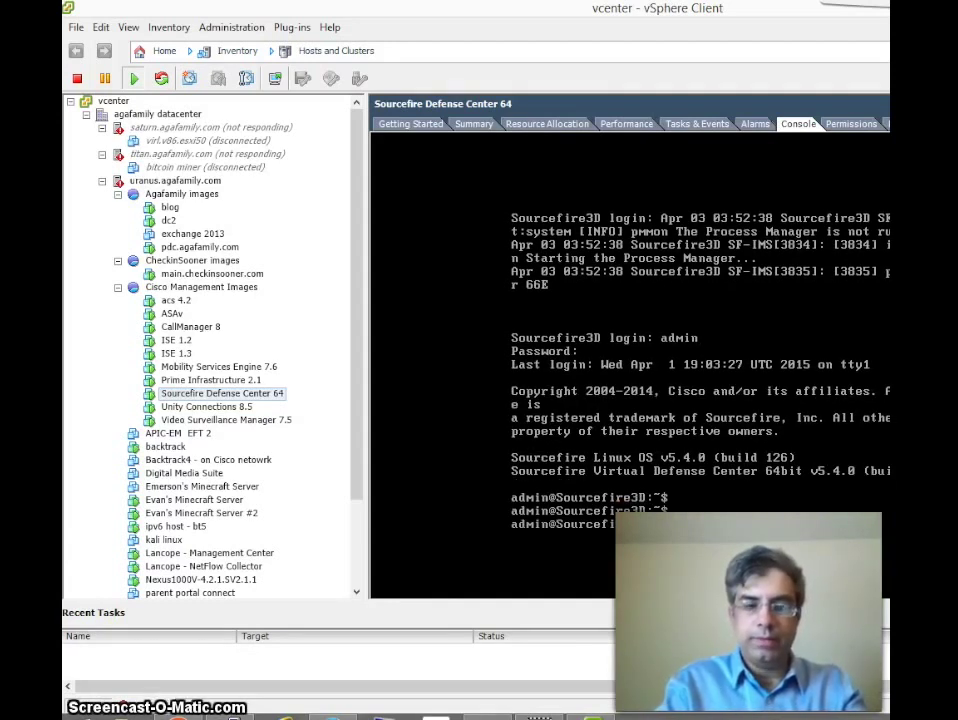
pyautogui.write('ls')
pyautogui.press('Return')
pyautogui.write('?')
pyautogui.press('Return')
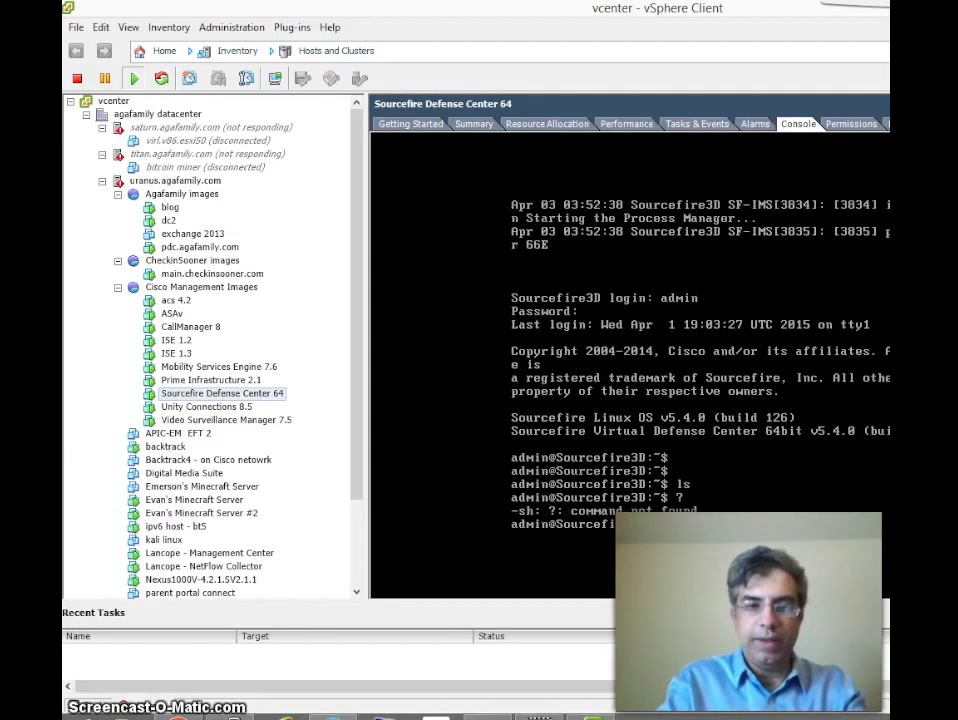
pyautogui.write('pwd')
pyautogui.press('Return')
pyautogui.press('Return')
pyautogui.press('Return')
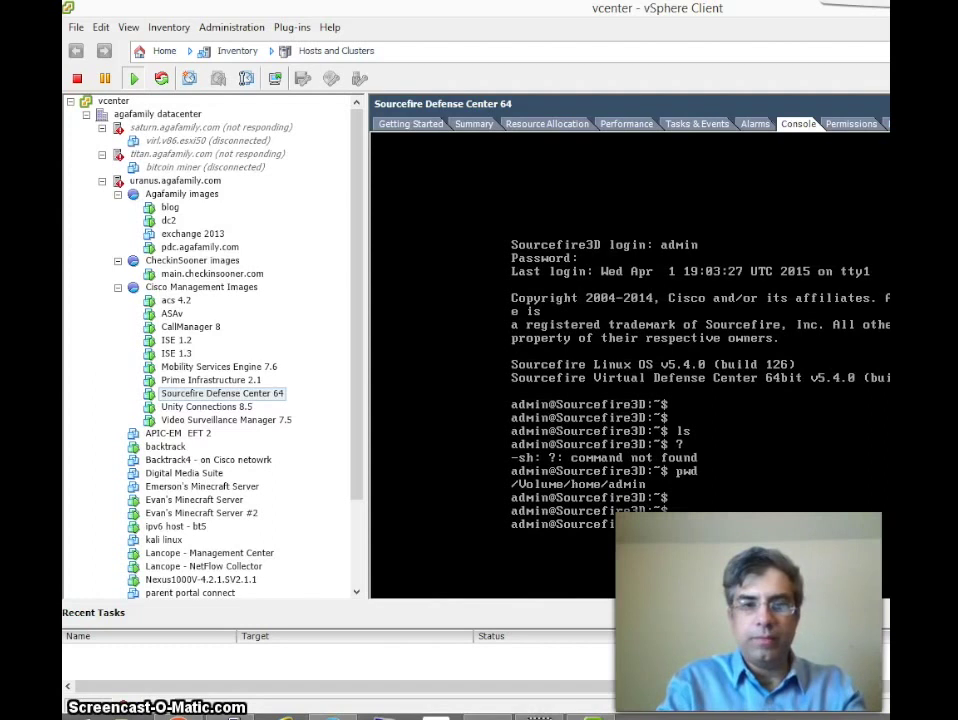
pyautogui.press('Return')
pyautogui.press('Return')
pyautogui.press('Return')
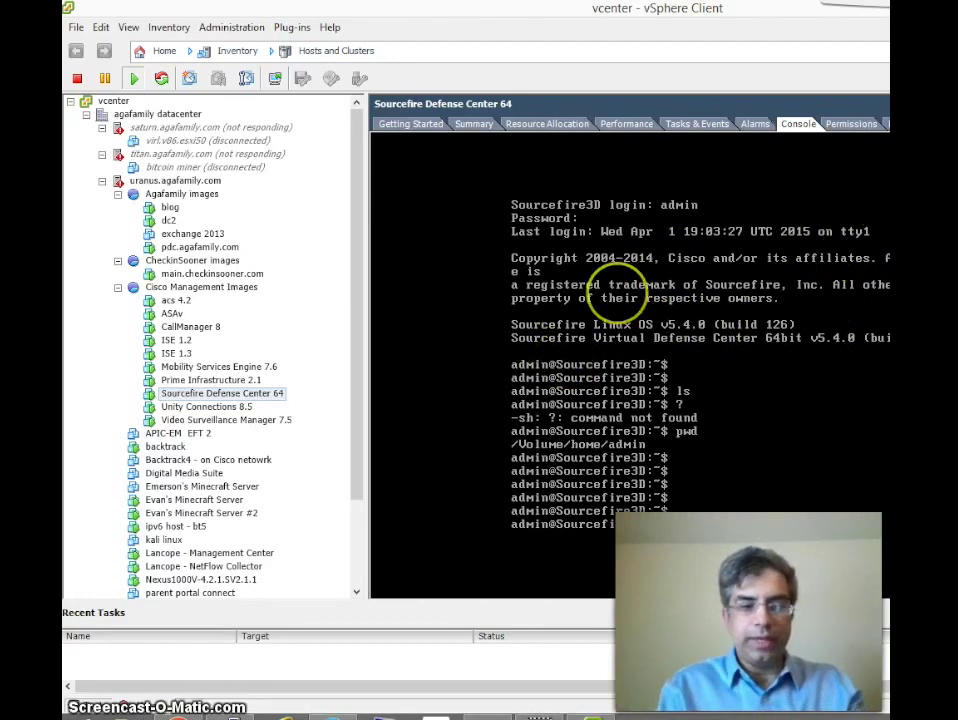
# Step: Run ifconfig with sudo and the admin password, showing eth0 at 8.1.7.40
pyautogui.write('ifconfig')
pyautogui.press('Return')
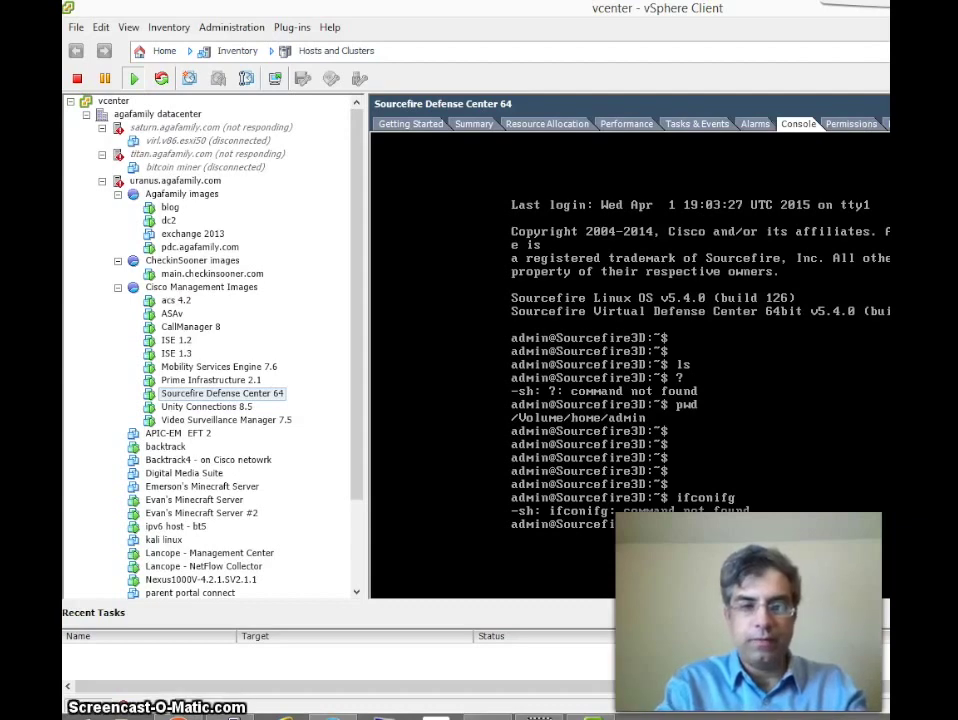
pyautogui.press('Return')
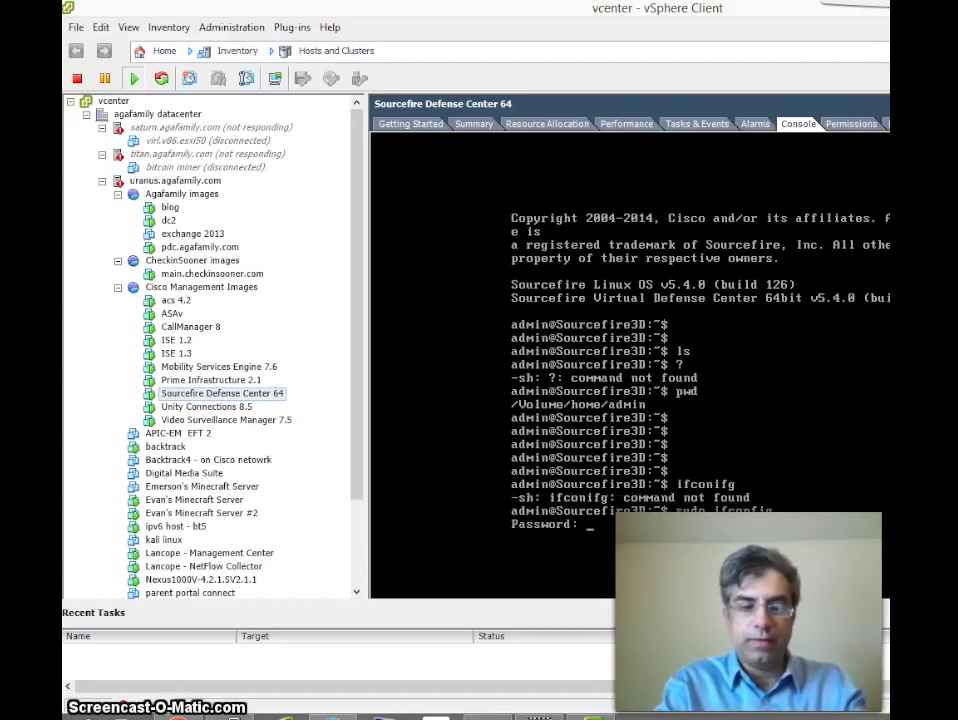
pyautogui.press('Return')
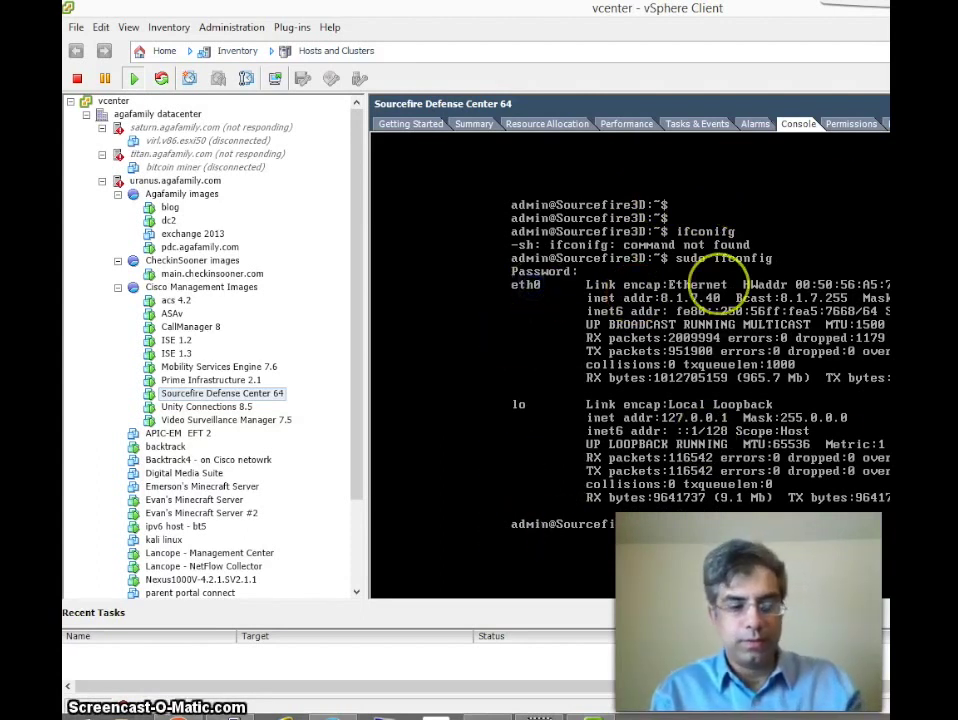
pyautogui.hotkey('alt', 'Tab')
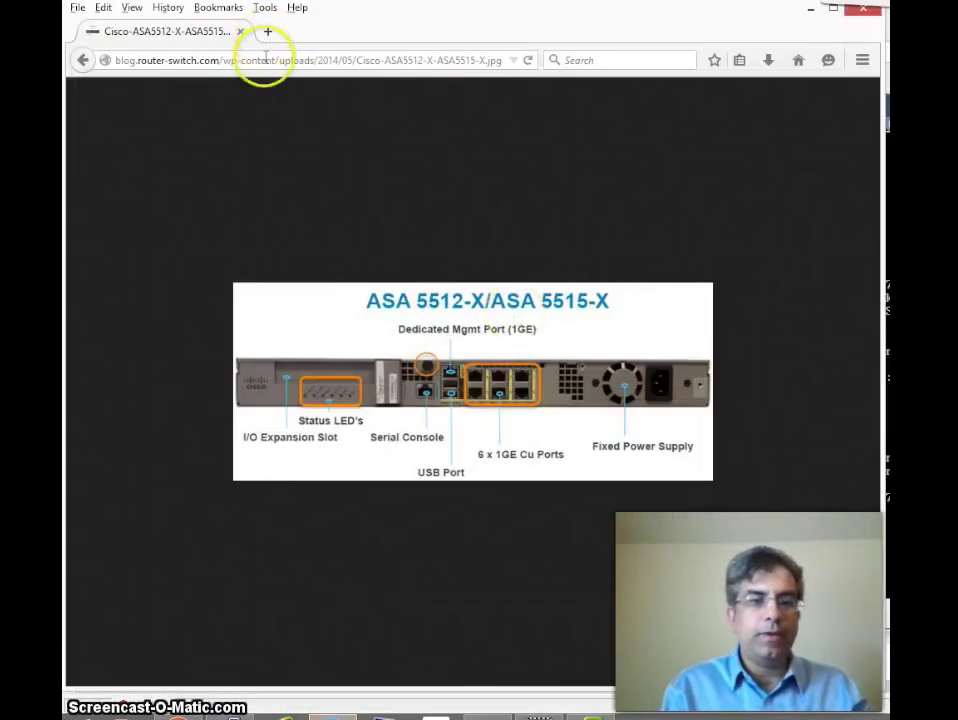
# Step: Search Google Images for 'asa 5525x back' and open the 5525-X rear-panel picture
pyautogui.click(83, 60)
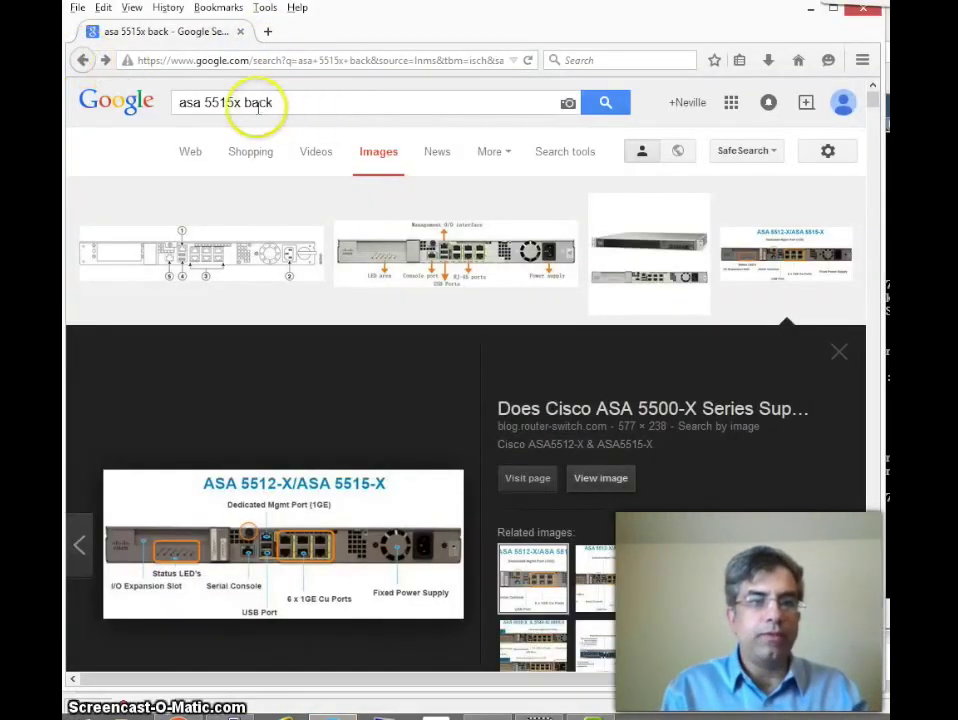
pyautogui.click(224, 105)
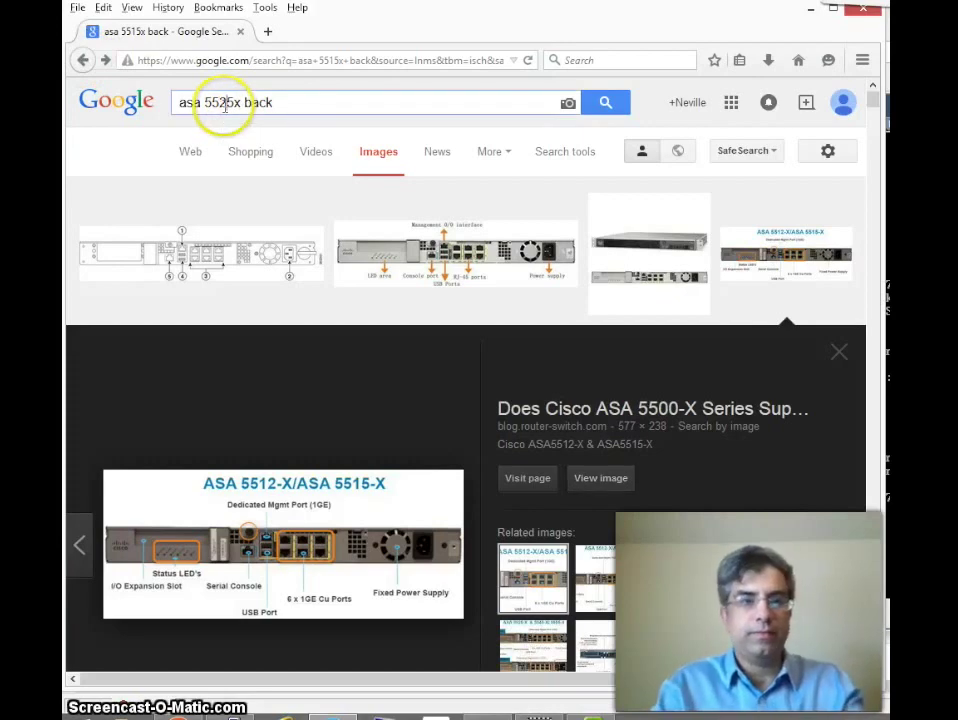
pyautogui.press('Return')
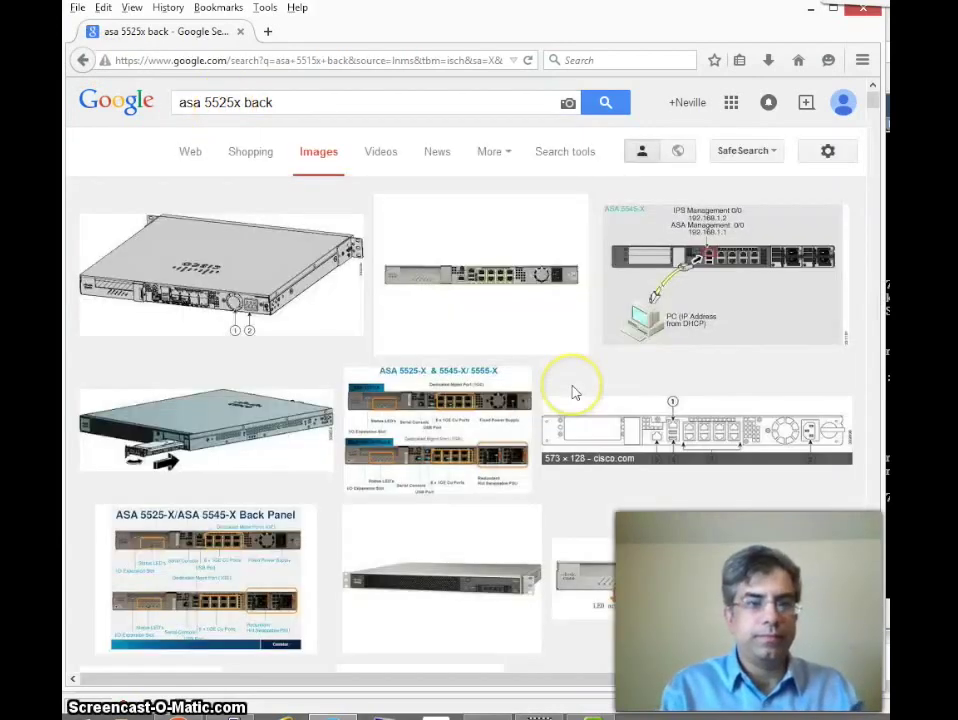
pyautogui.click(467, 440)
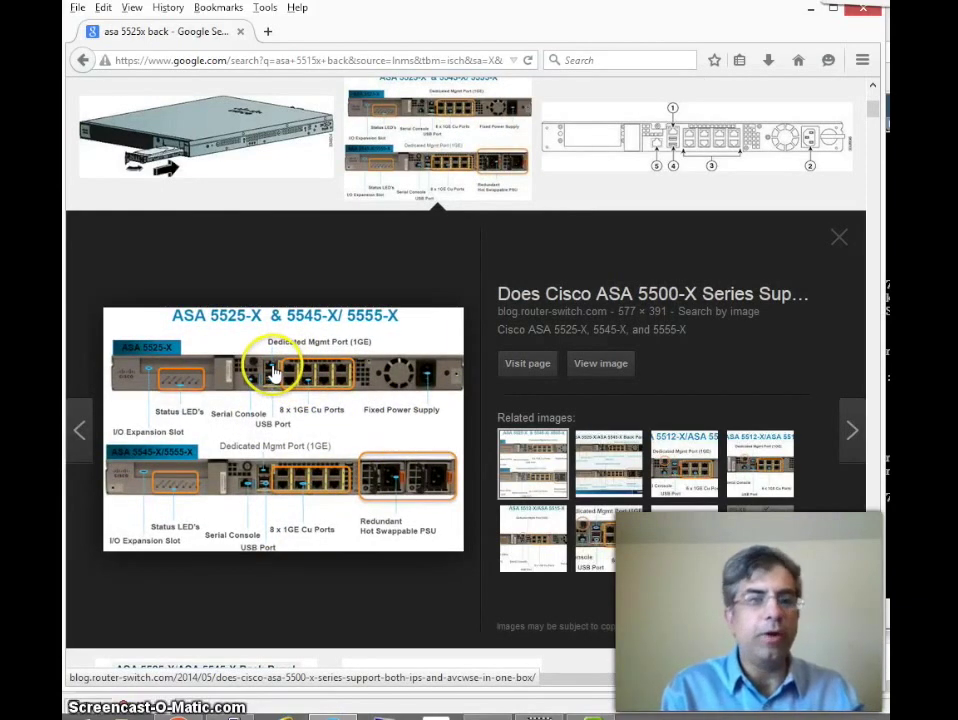
# Step: Load the sourcefire.agafamily.com management site in the browser
pyautogui.click(345, 62)
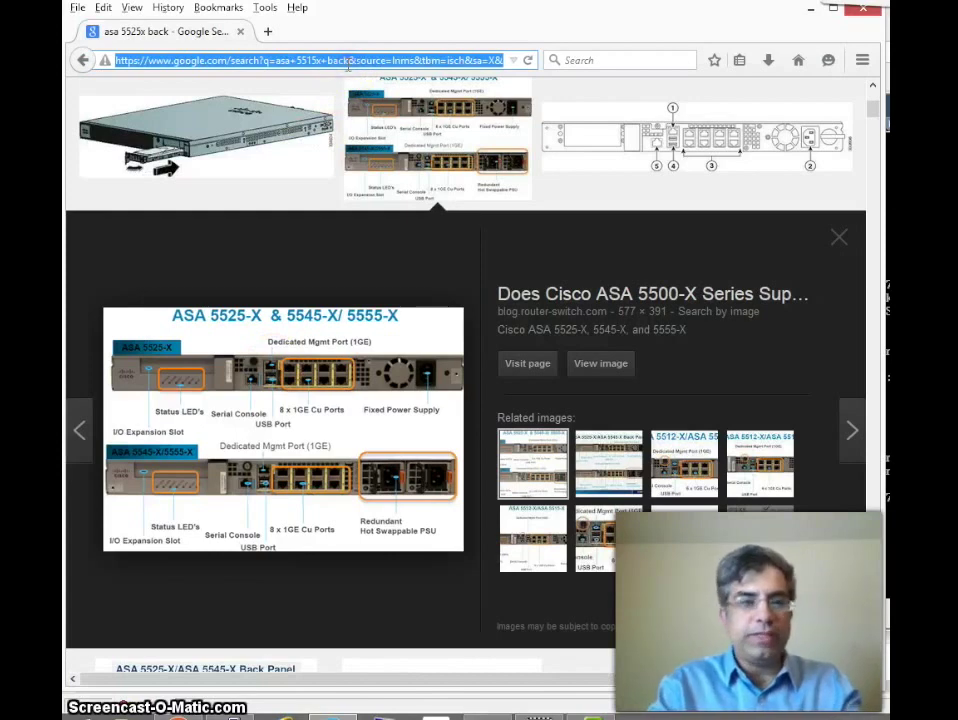
pyautogui.write('sou')
pyautogui.press('Down')
pyautogui.press('Return')
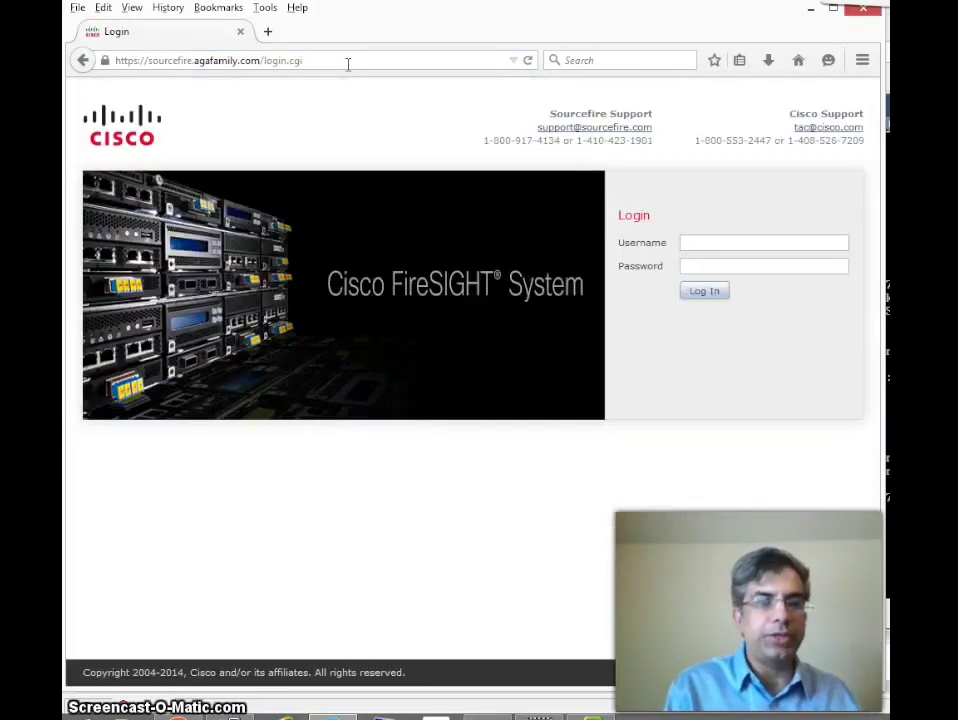
# Step: Sign in to FireSIGHT Management Center with the account username and password
pyautogui.click(824, 248)
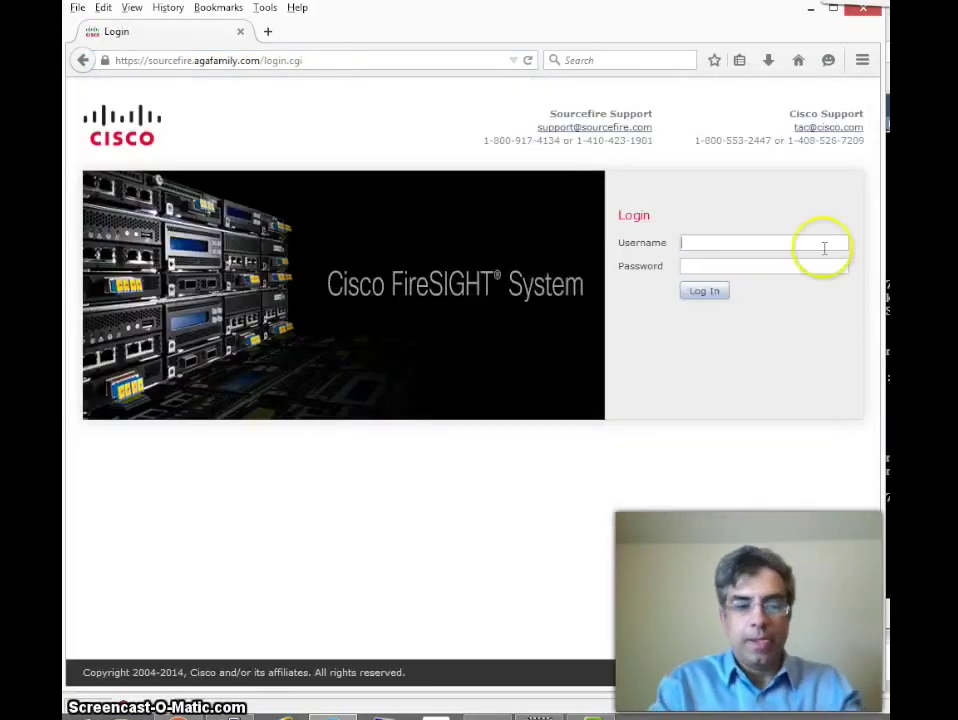
pyautogui.write('neville')
pyautogui.press('Tab')
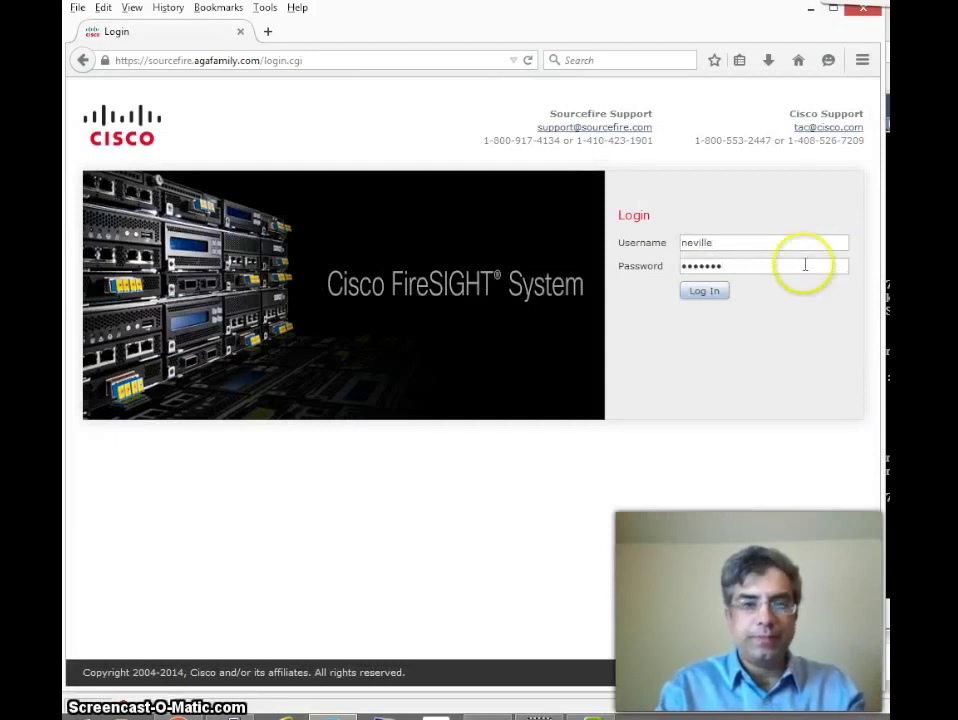
pyautogui.click(722, 294)
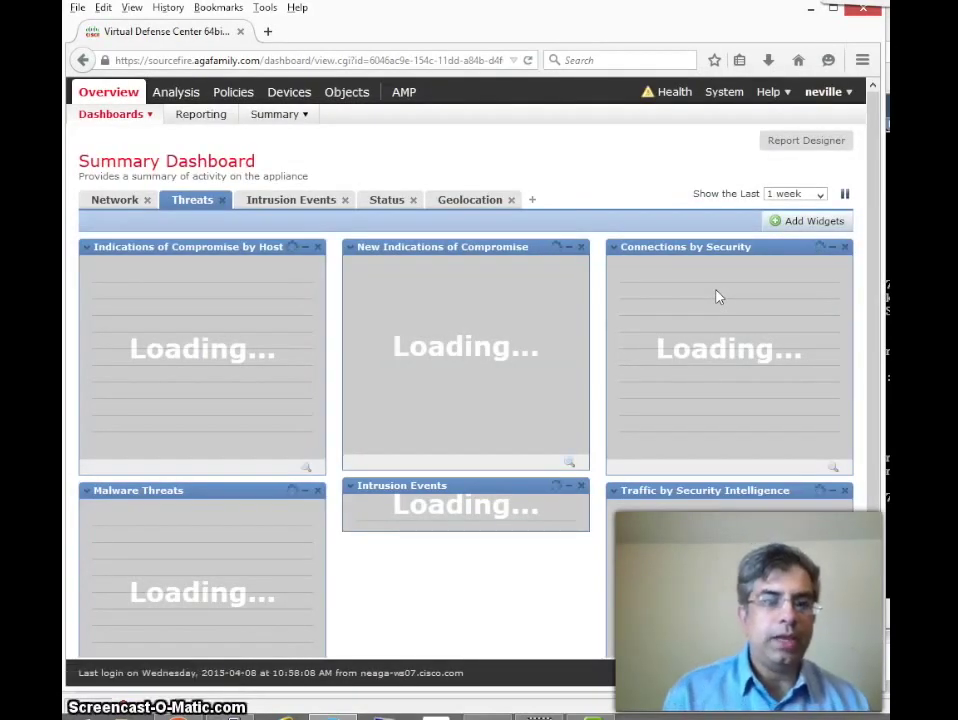
# Step: Show the Summary Dashboard's Network tab and scroll through its application, risk and OS widgets
pyautogui.click(120, 201)
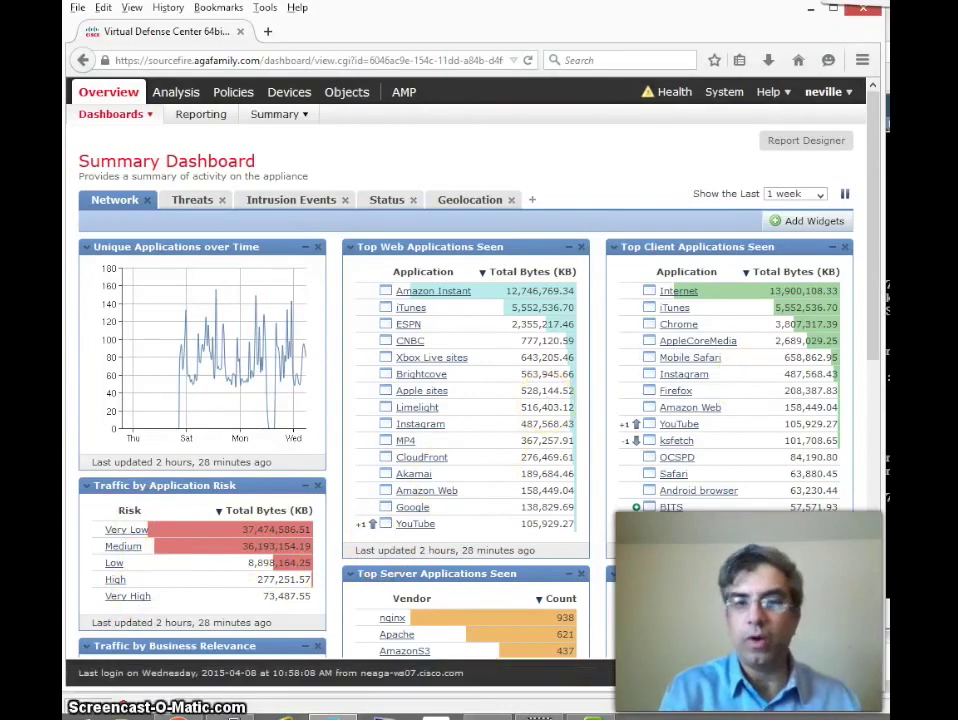
pyautogui.moveTo(872, 306); pyautogui.dragTo(825, 468)
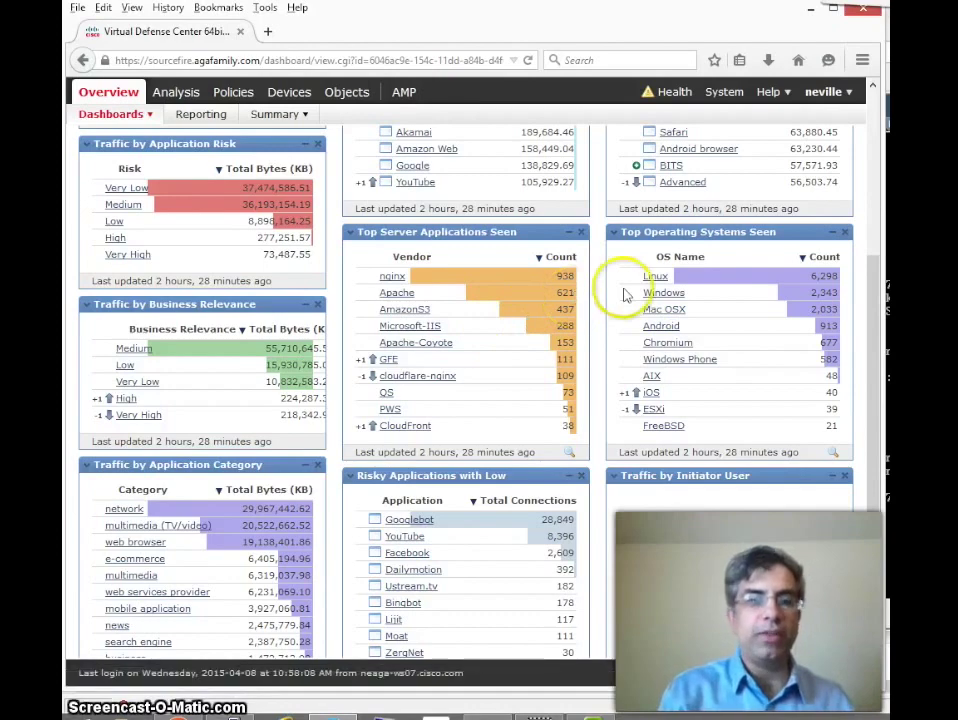
pyautogui.moveTo(874, 326); pyautogui.dragTo(870, 170)
# Step: Edit the Default Network Discovery policy from Policies > Access Control and expand its default action list
pyautogui.moveTo(174, 93)
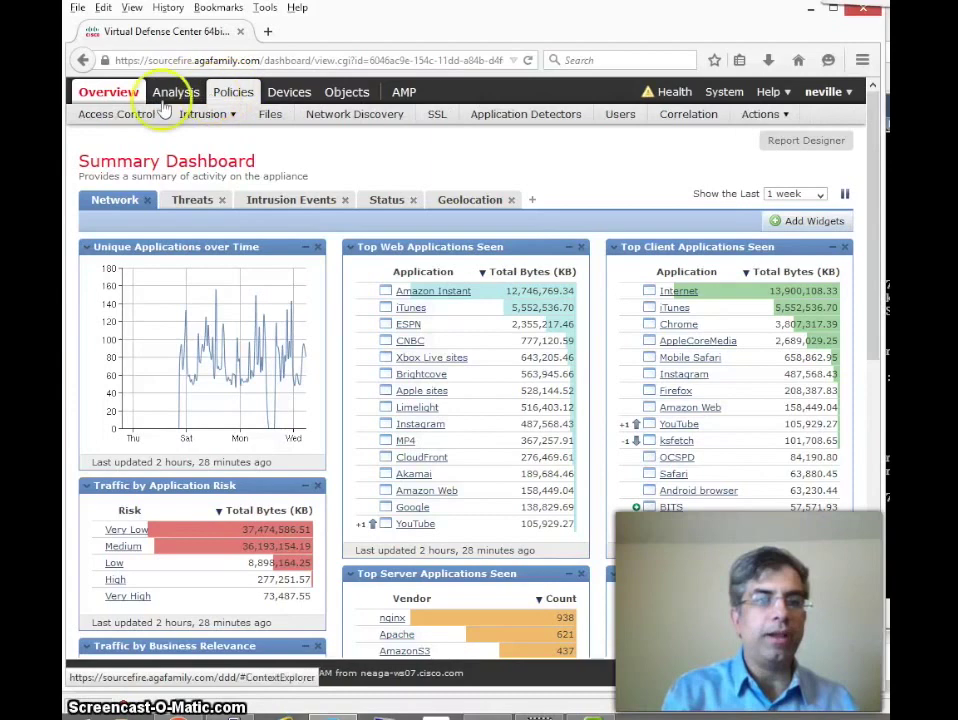
pyautogui.moveTo(222, 97)
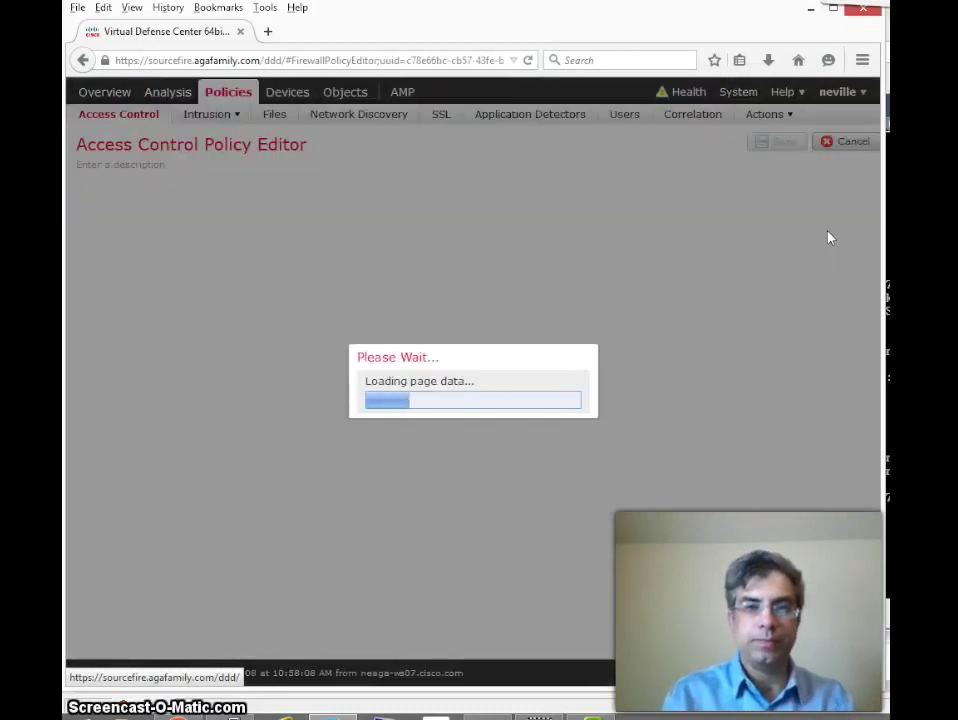
pyautogui.click(684, 305)
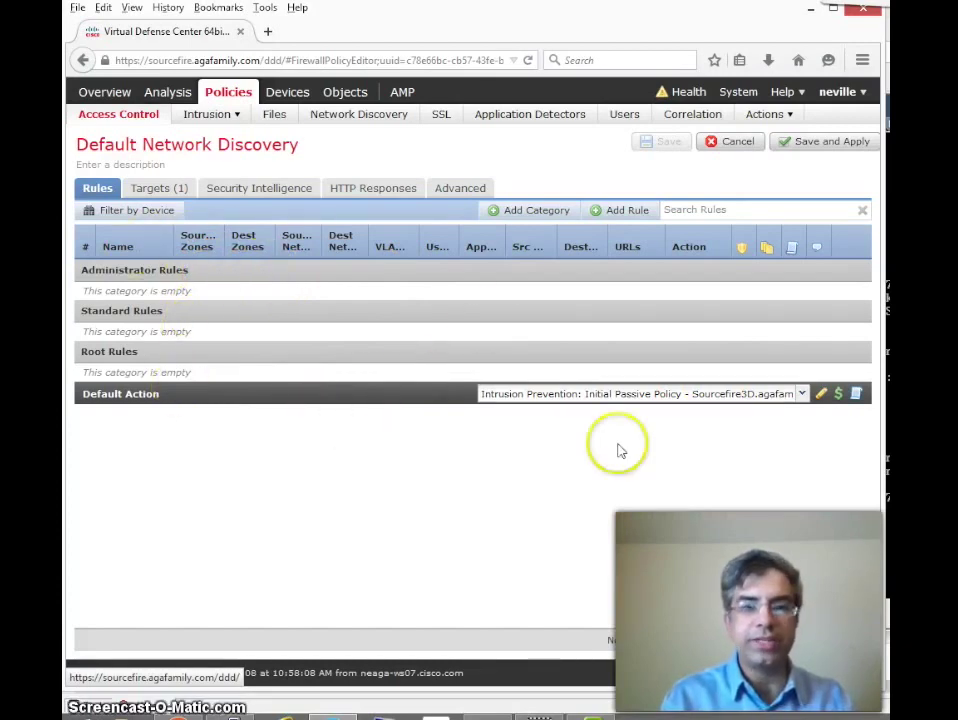
pyautogui.click(740, 398)
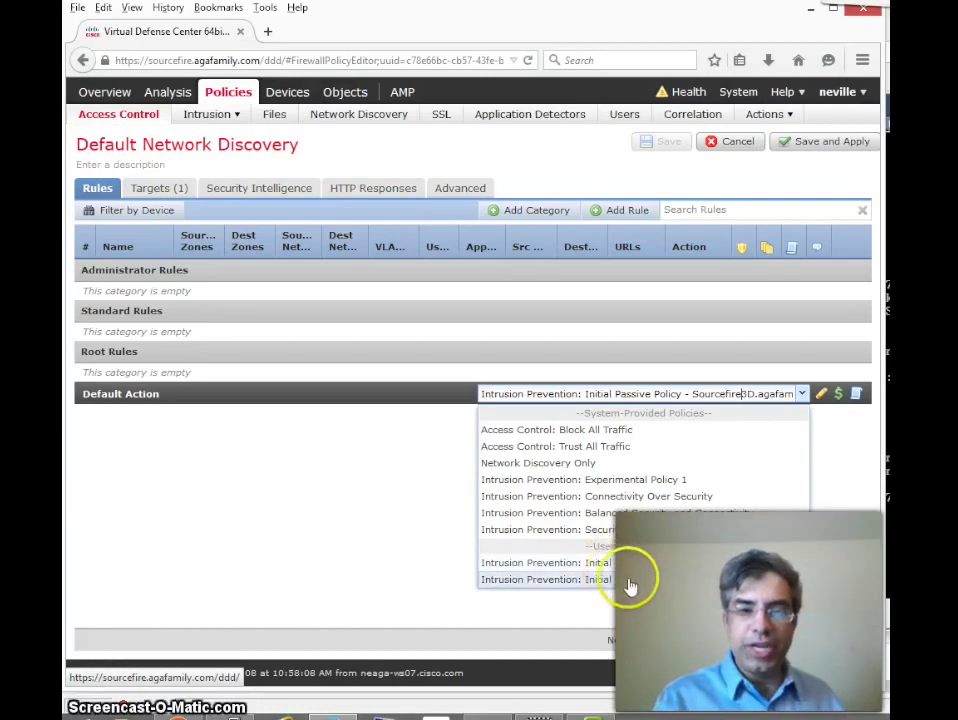
# Step: Set the default action to 'Intrusion Prevention: Initial Inline Policy'
pyautogui.click(630, 580)
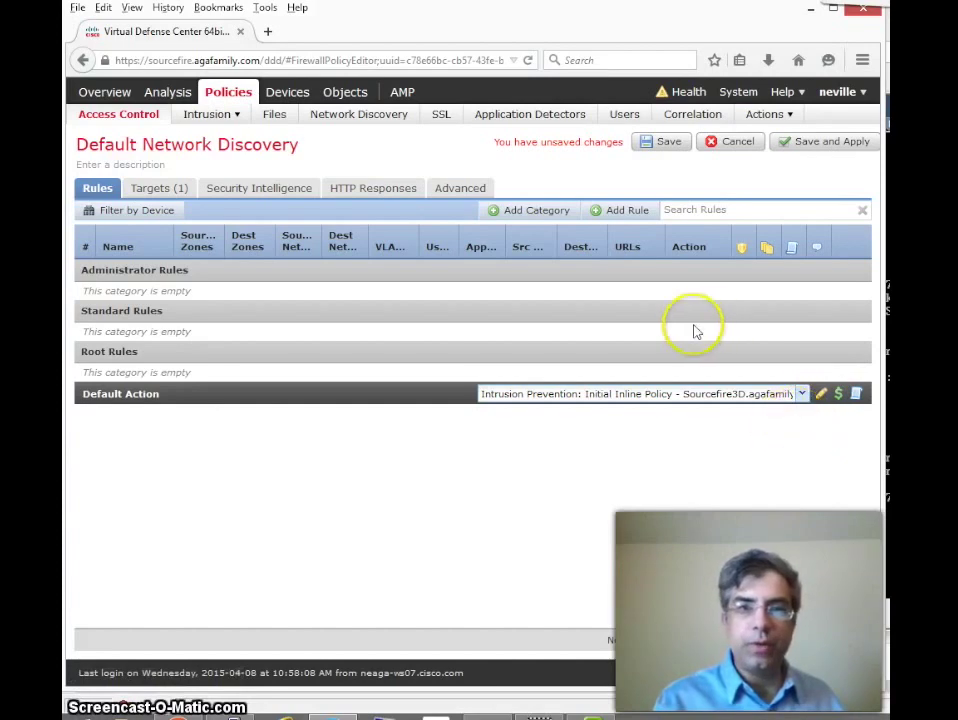
# Step: Save the access control policy and apply it to all devices
pyautogui.click(820, 143)
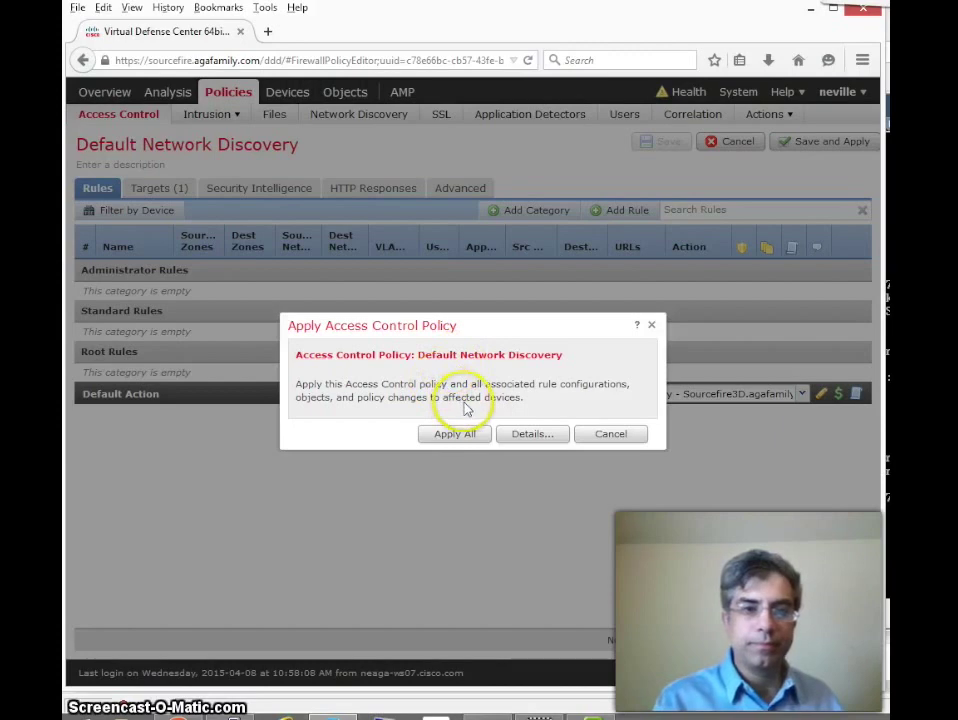
pyautogui.click(471, 436)
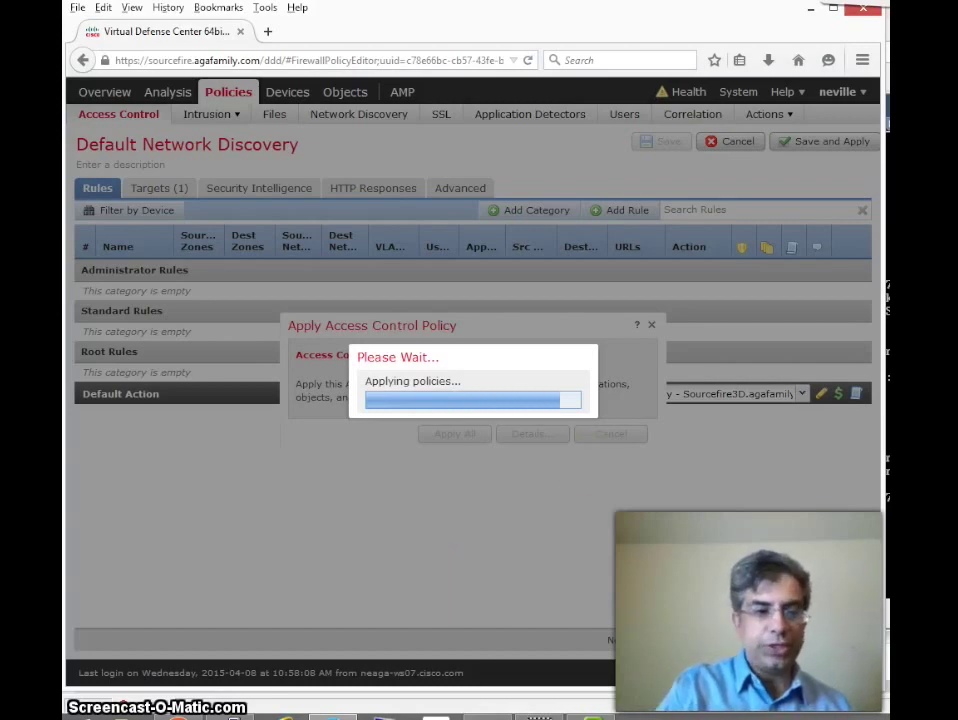
pyautogui.click(155, 712)
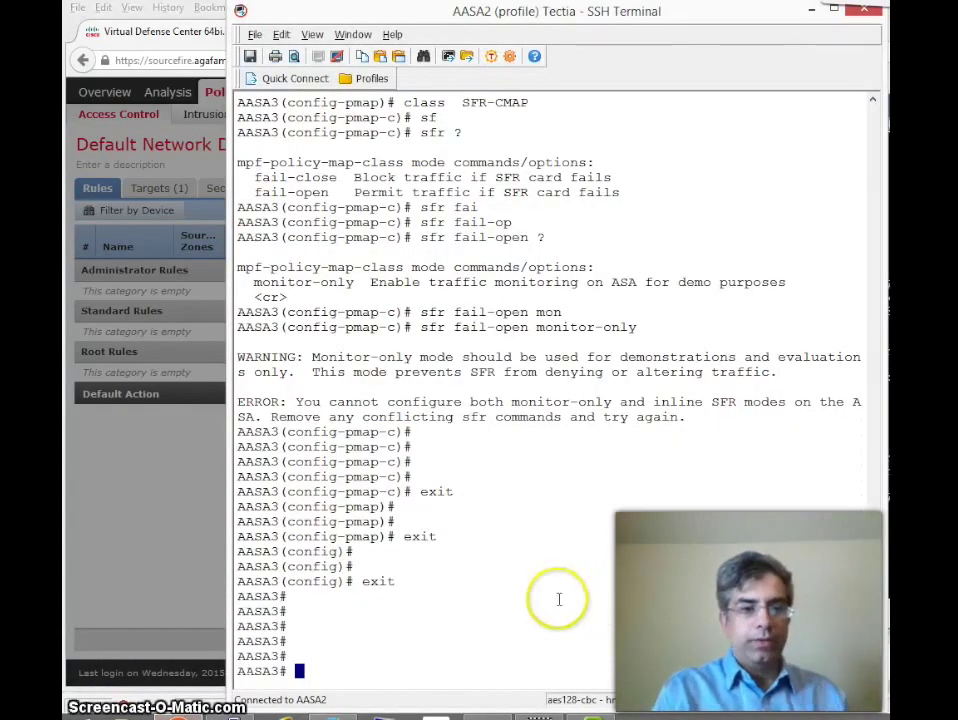
# Step: Run 'show int ip brief' on AASA3 and highlight the GigabitEthernet0/1 8.1.10.3, outside and Management0/0 addresses
pyautogui.press('Return')
pyautogui.press('Return')
pyautogui.press('Return')
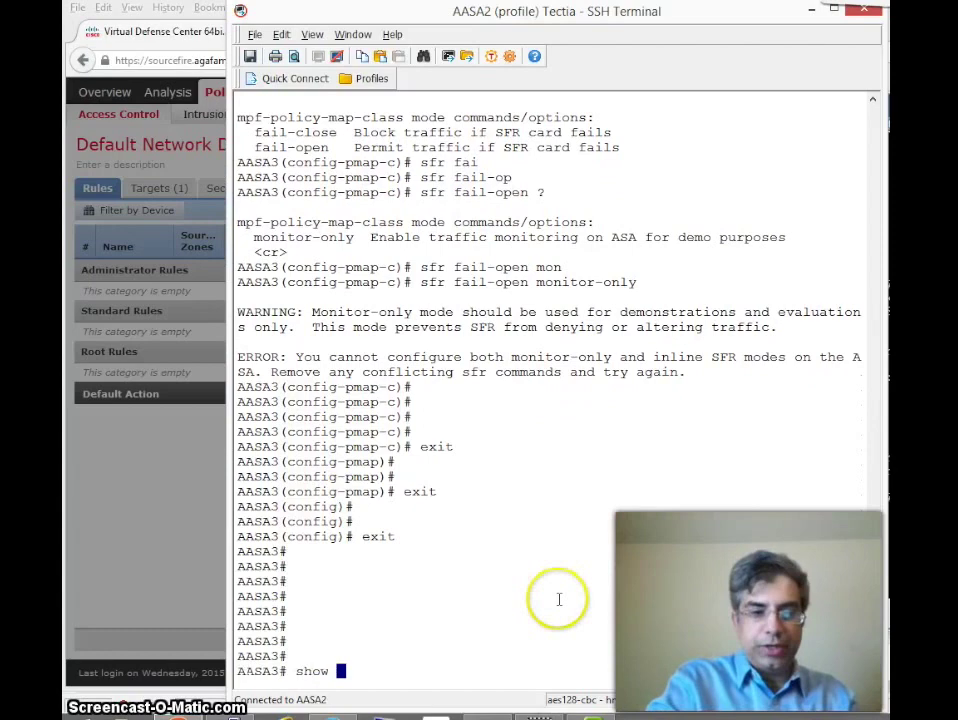
pyautogui.write('show int ip br')
pyautogui.press('Tab')
pyautogui.press('Return')
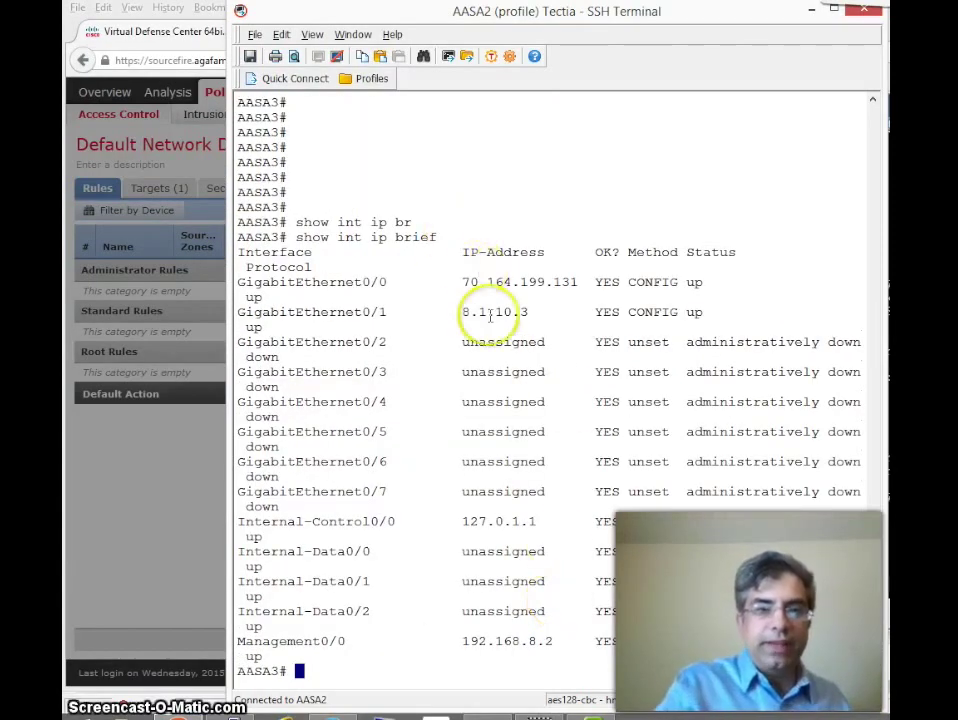
pyautogui.moveTo(463, 314); pyautogui.dragTo(547, 312)
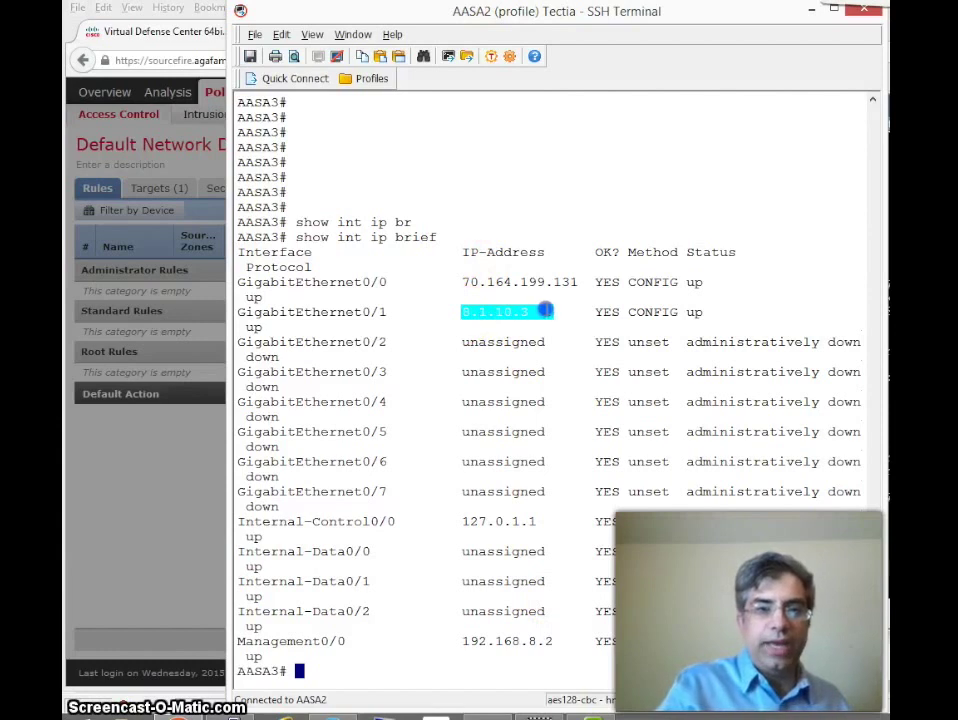
pyautogui.moveTo(469, 282); pyautogui.dragTo(604, 282)
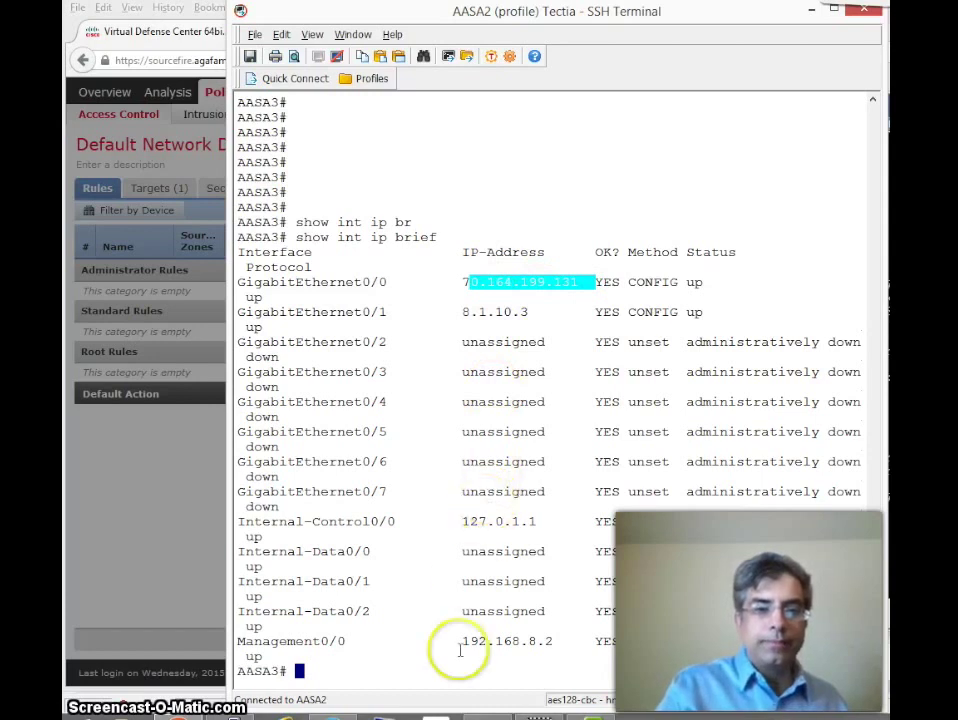
pyautogui.moveTo(469, 641); pyautogui.dragTo(497, 641)
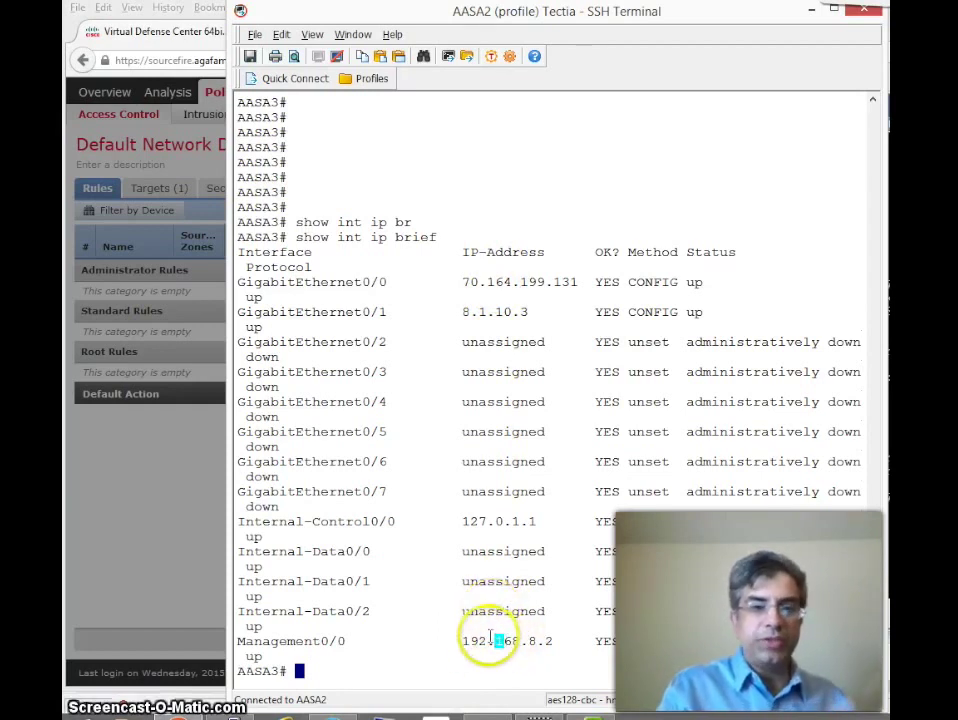
pyautogui.moveTo(478, 312); pyautogui.dragTo(531, 283)
pyautogui.click(490, 401)
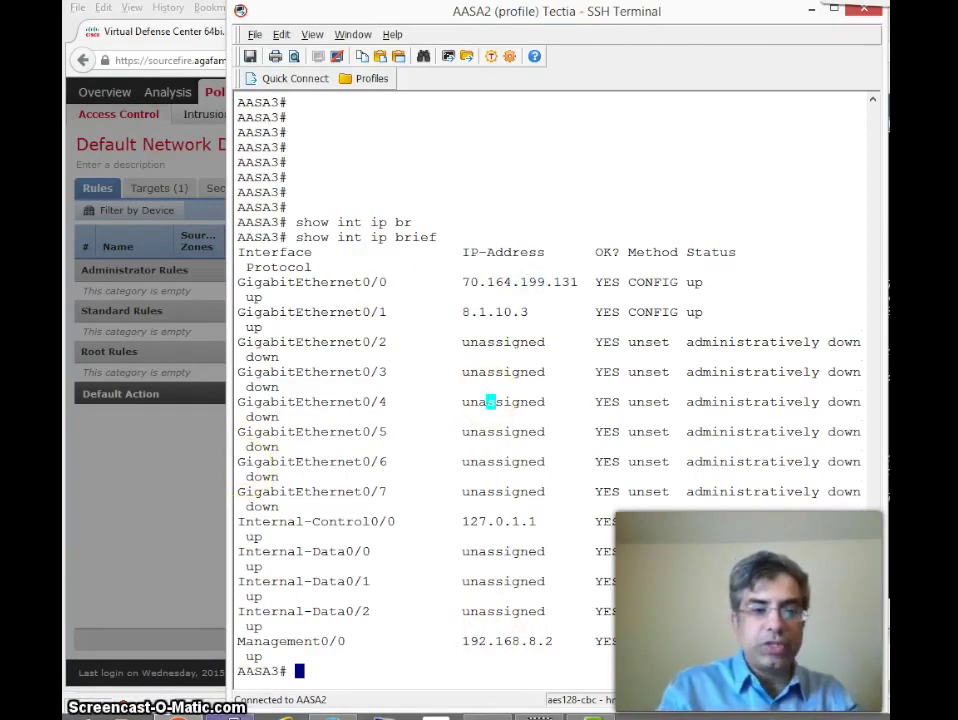
pyautogui.hotkey('alt', 'Tab')
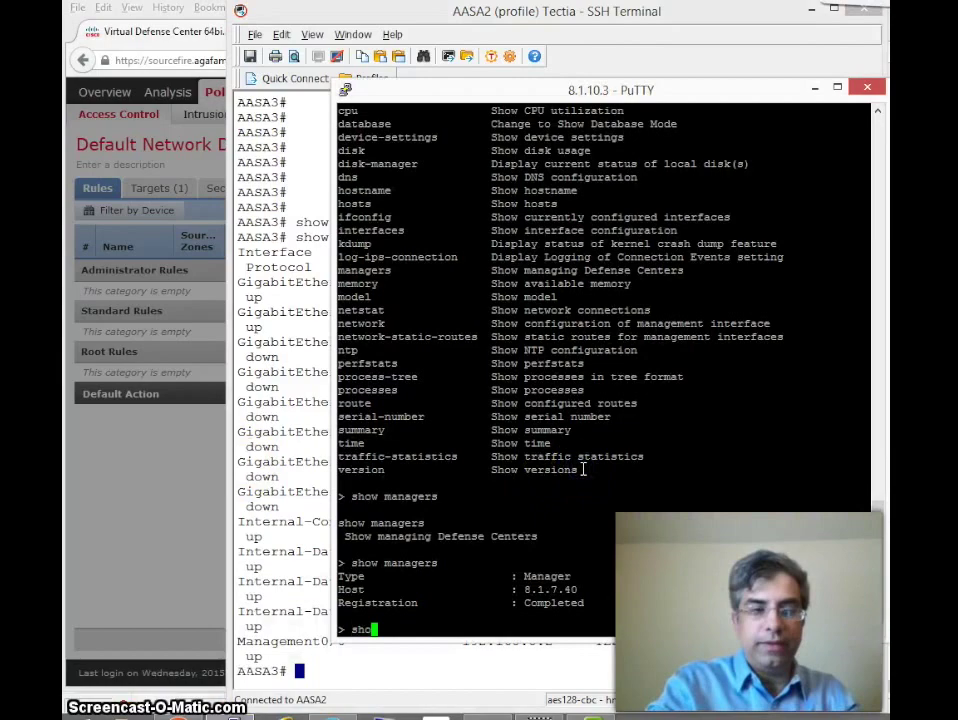
# Step: Show the SFR module's interfaces, confirm eth0 is 8.1.7.45, then return to the Defense Center browser
pyautogui.press('Return')
pyautogui.press('?')
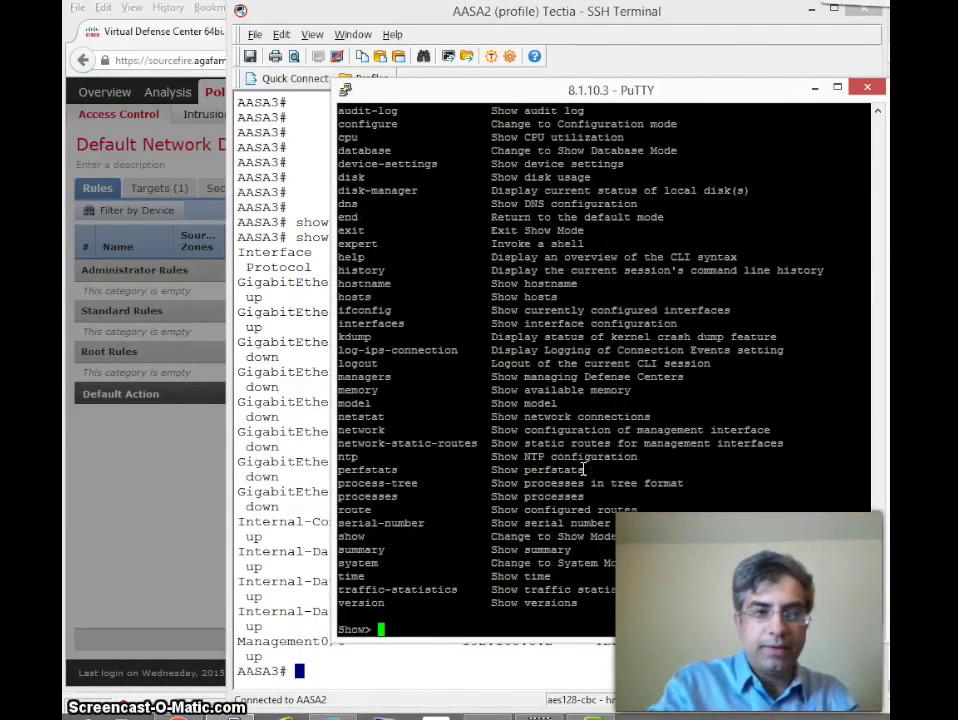
pyautogui.write('interfaces')
pyautogui.press('Return')
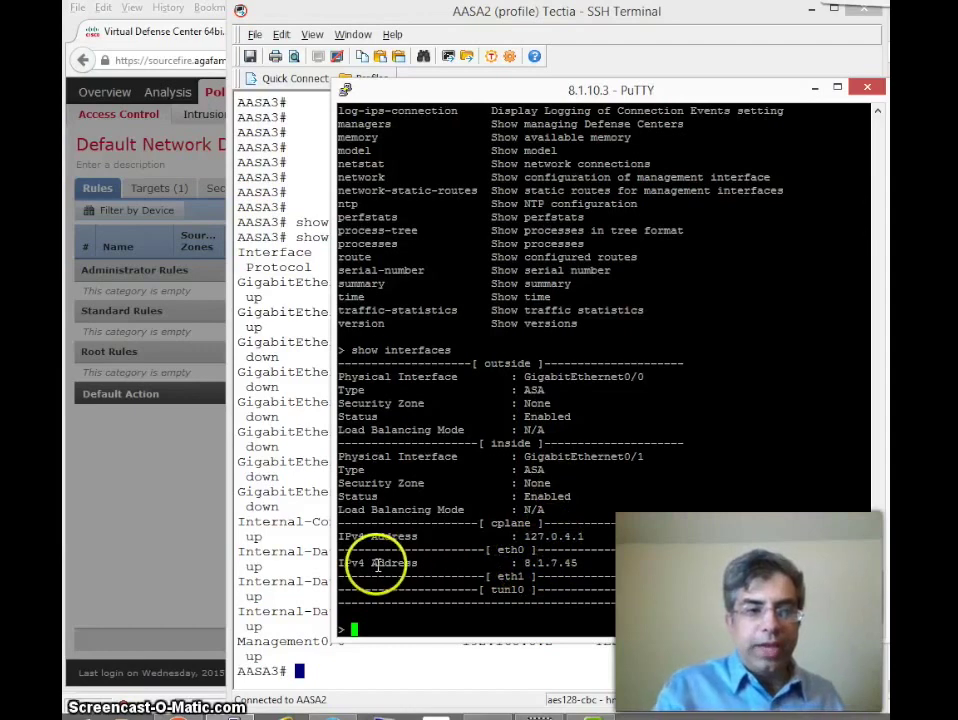
pyautogui.moveTo(372, 565); pyautogui.dragTo(569, 573)
pyautogui.click(569, 569)
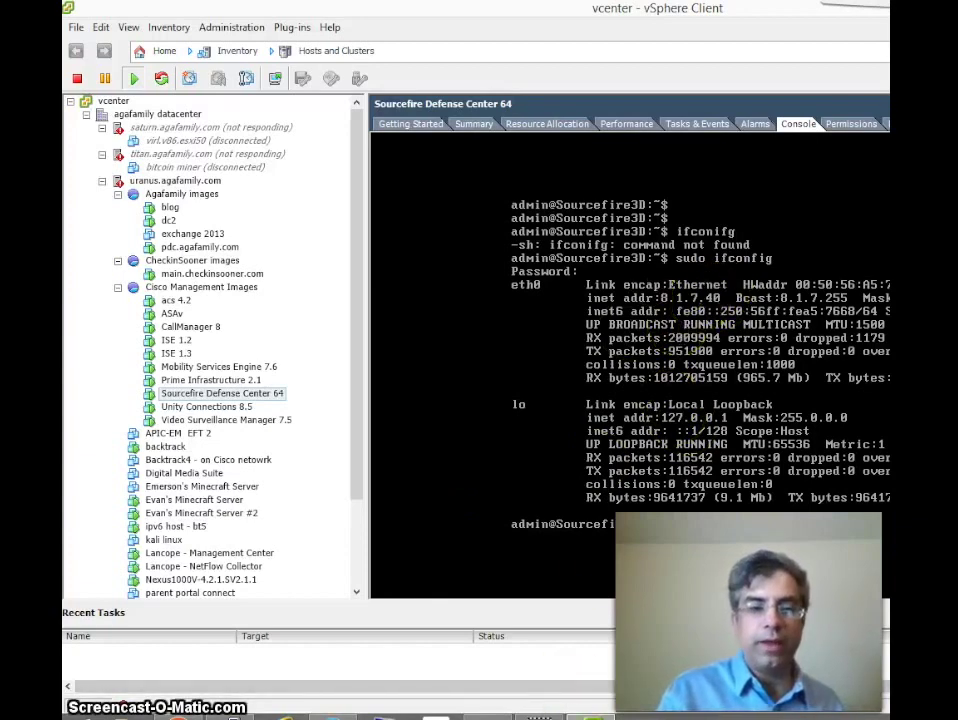
pyautogui.moveTo(555, 716)
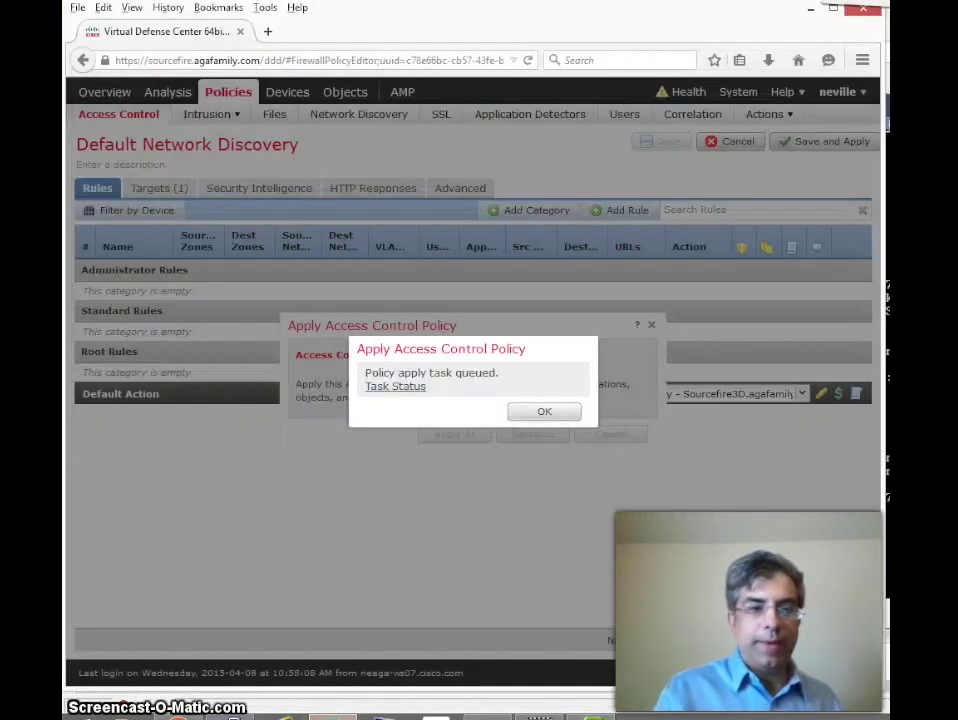
pyautogui.click(180, 716)
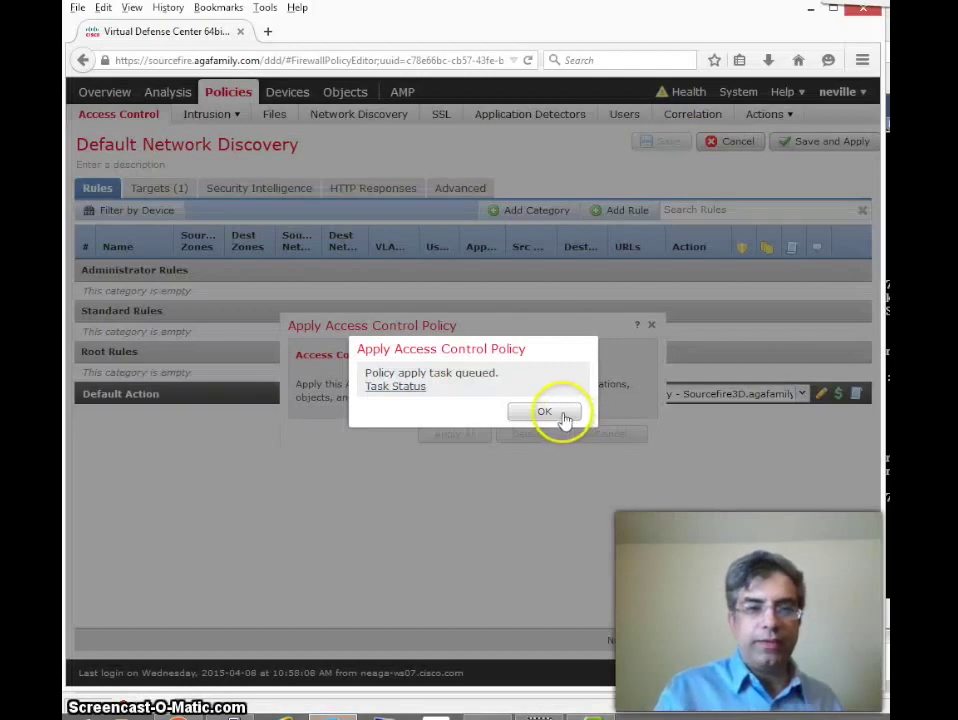
# Step: Check the policy apply task status, close its window, and dismiss the queued-apply notice
pyautogui.click(399, 387)
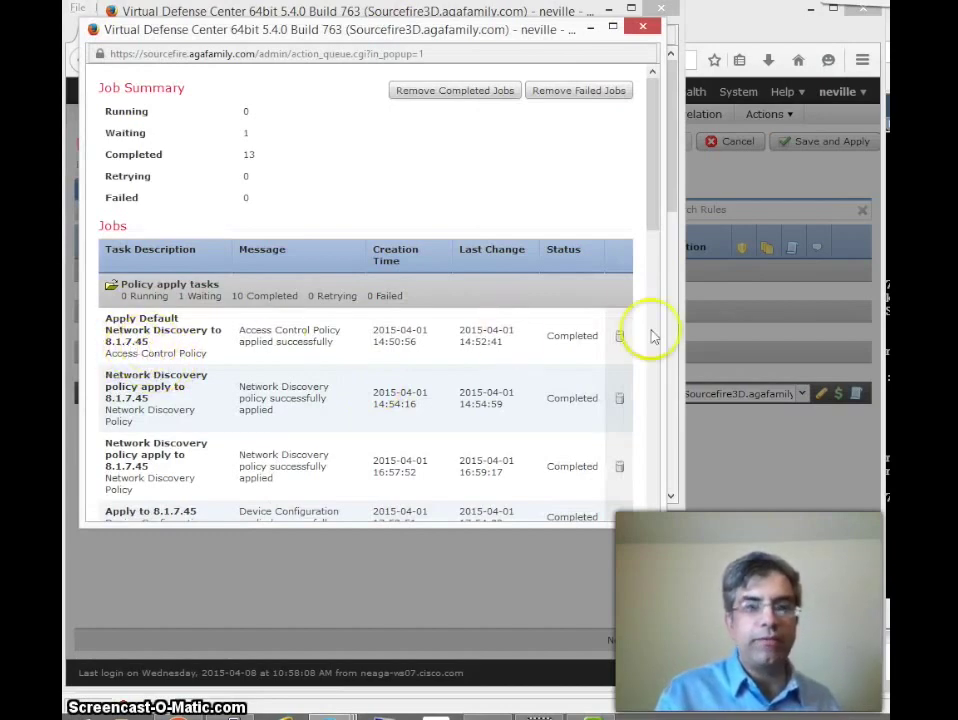
pyautogui.click(660, 10)
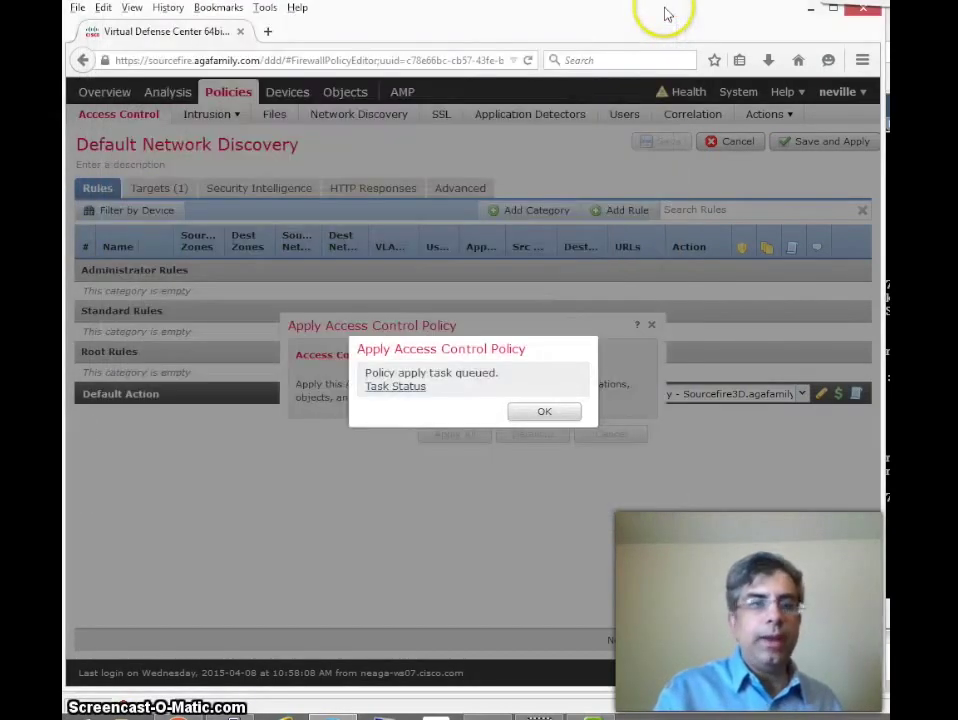
pyautogui.click(536, 413)
# Step: Open the Summary Dashboard via Overview > Dashboards and review its top web and client application widgets
pyautogui.moveTo(107, 96)
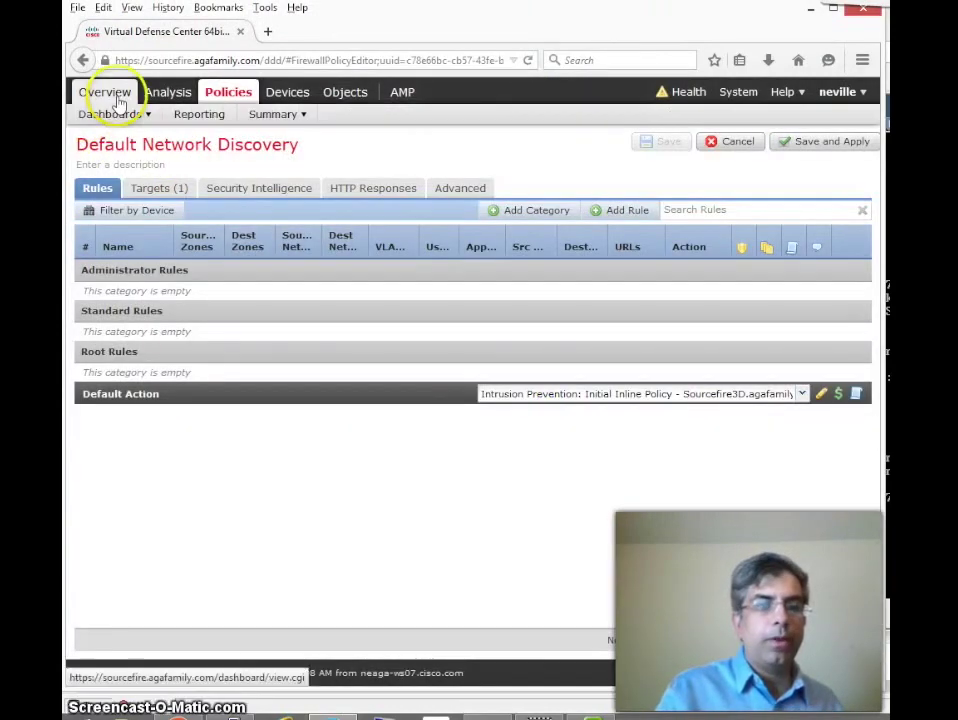
pyautogui.moveTo(122, 122)
pyautogui.click(122, 122)
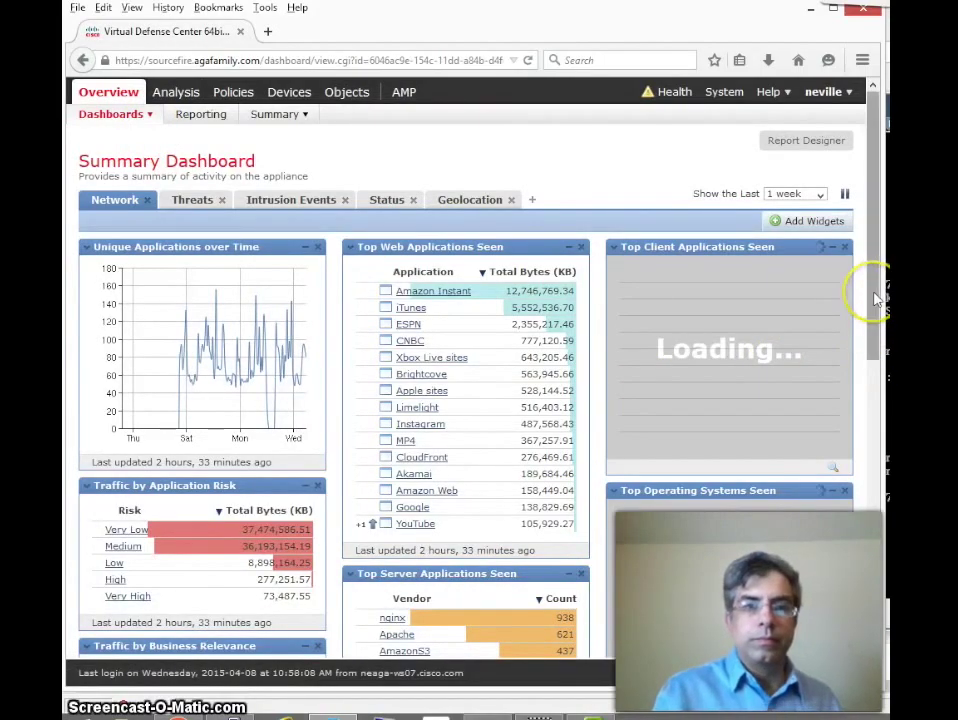
pyautogui.moveTo(873, 291); pyautogui.dragTo(858, 560)
pyautogui.scroll(10, 858, 560)
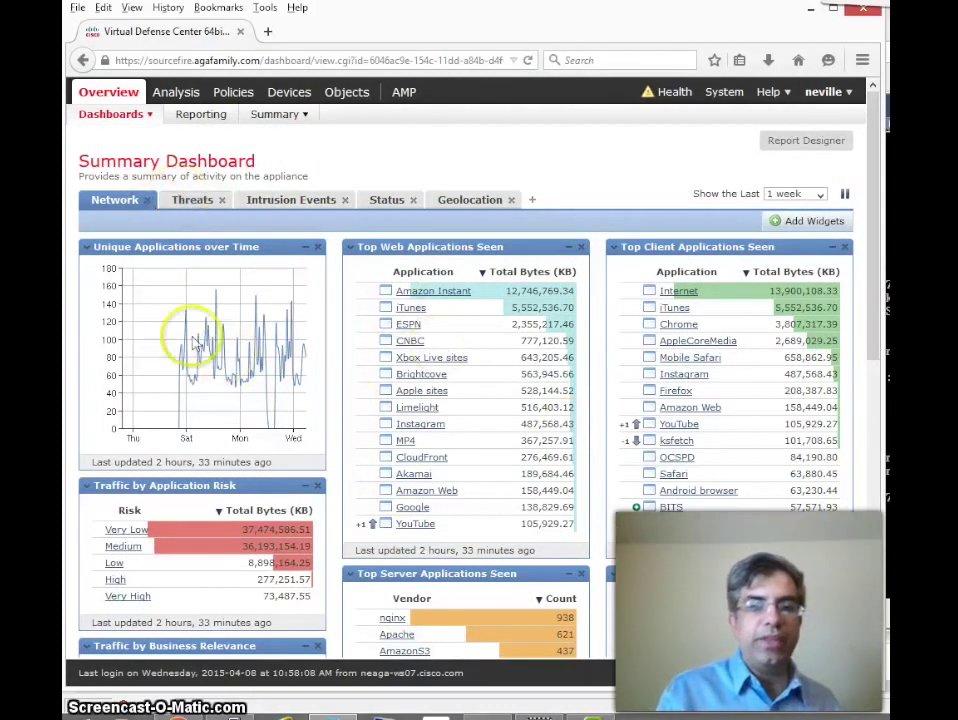
pyautogui.moveTo(503, 415)
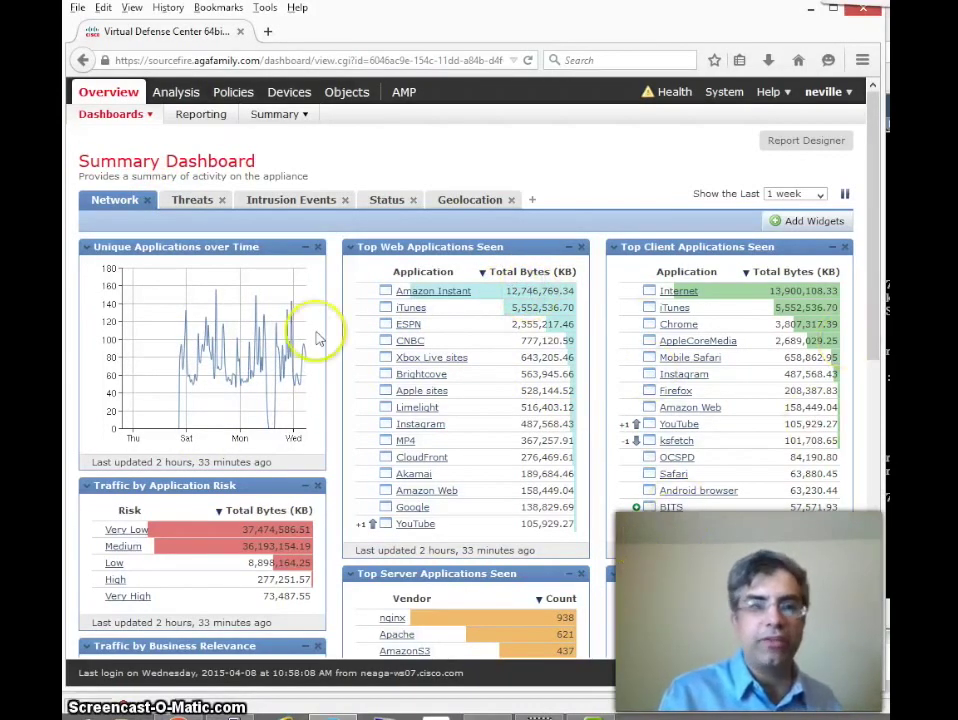
pyautogui.click(182, 204)
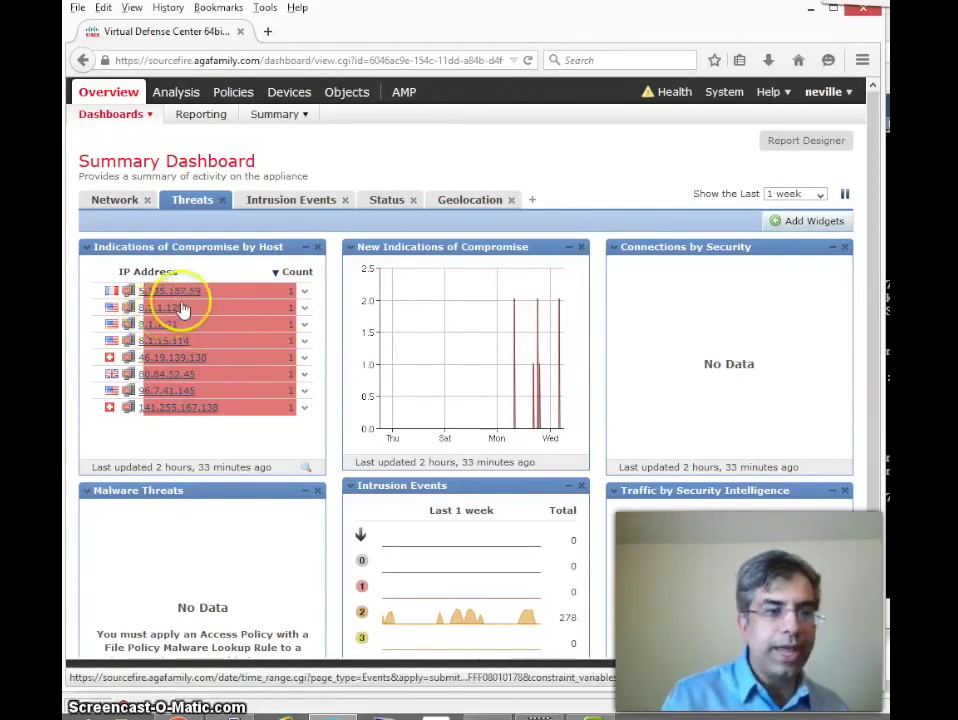
# Step: Drill into the Indications of Compromise for host 8.1.7.21
pyautogui.click(157, 326)
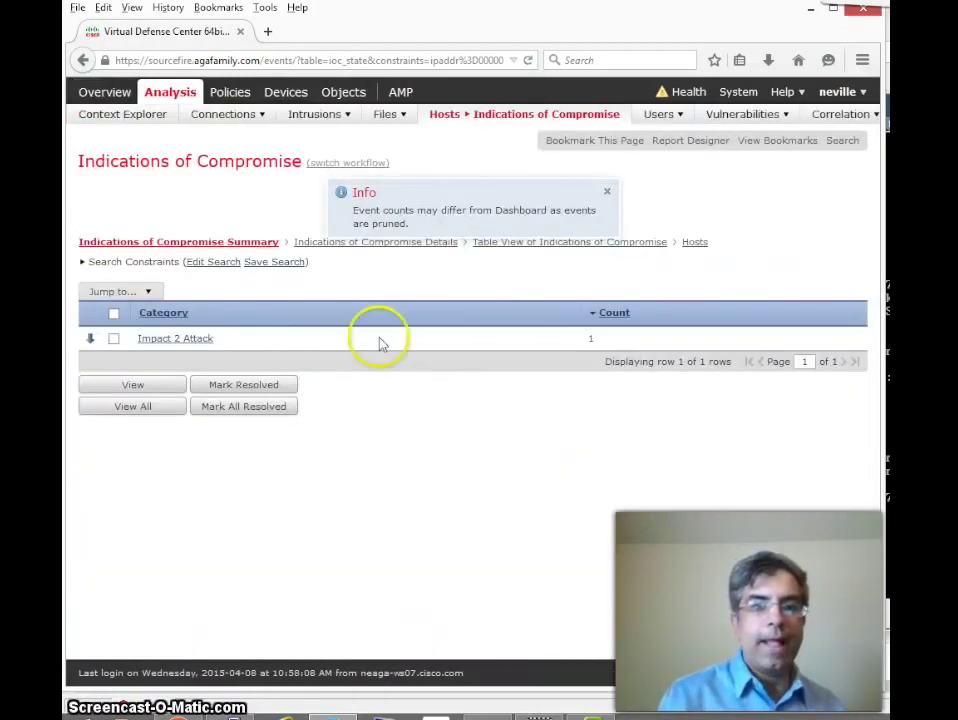
# Step: Drill from host 8.1.7.21's Impact 2 Attack to its web-application-attack event table, then open the host
pyautogui.click(607, 193)
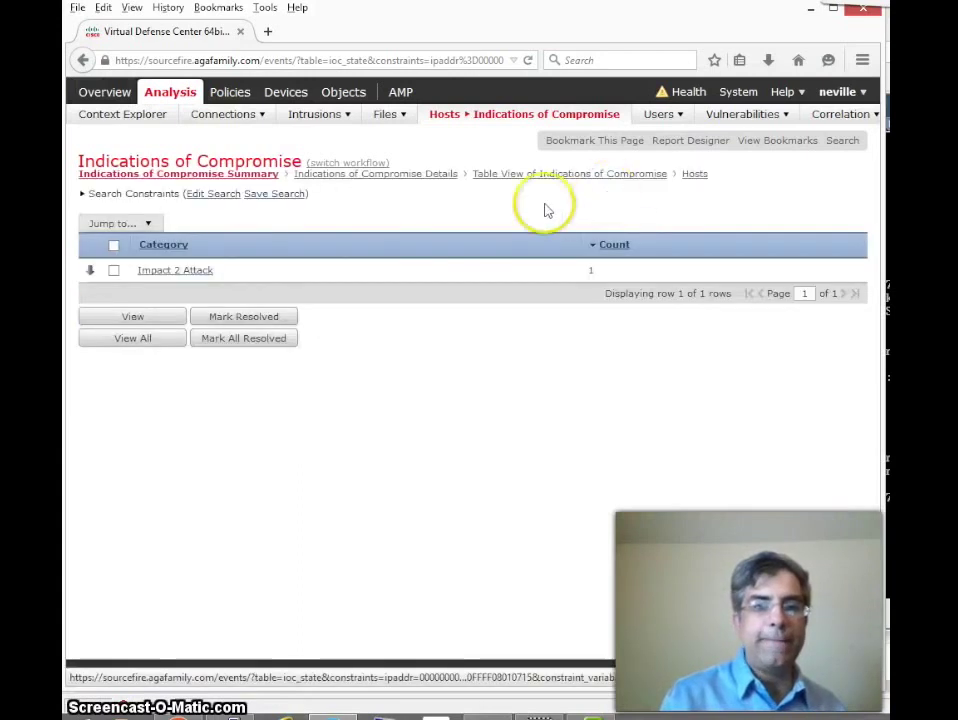
pyautogui.click(196, 271)
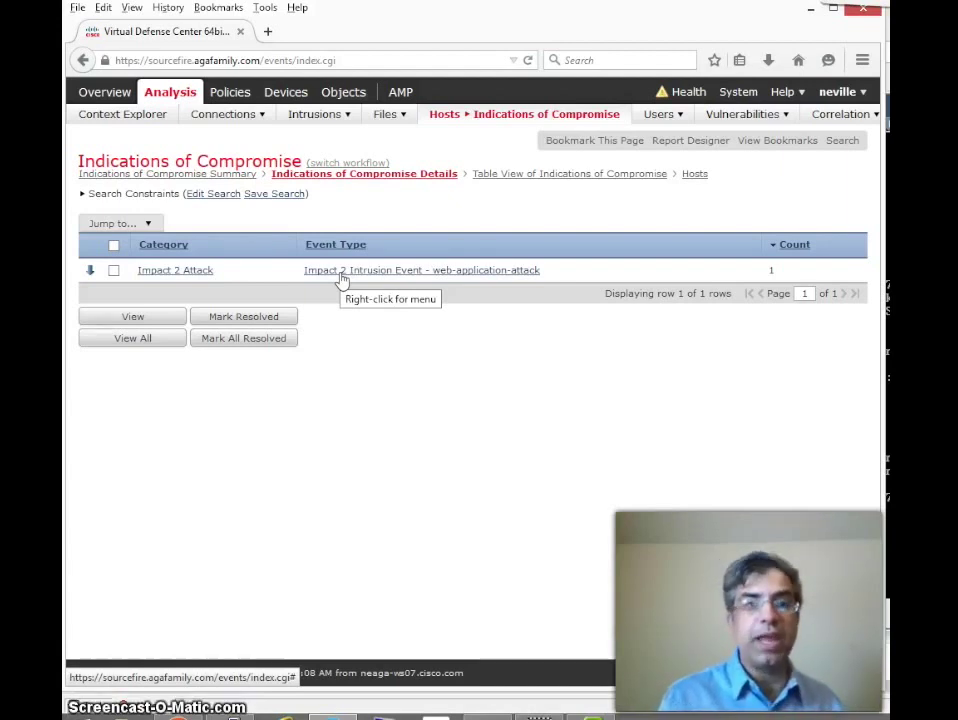
pyautogui.click(340, 274)
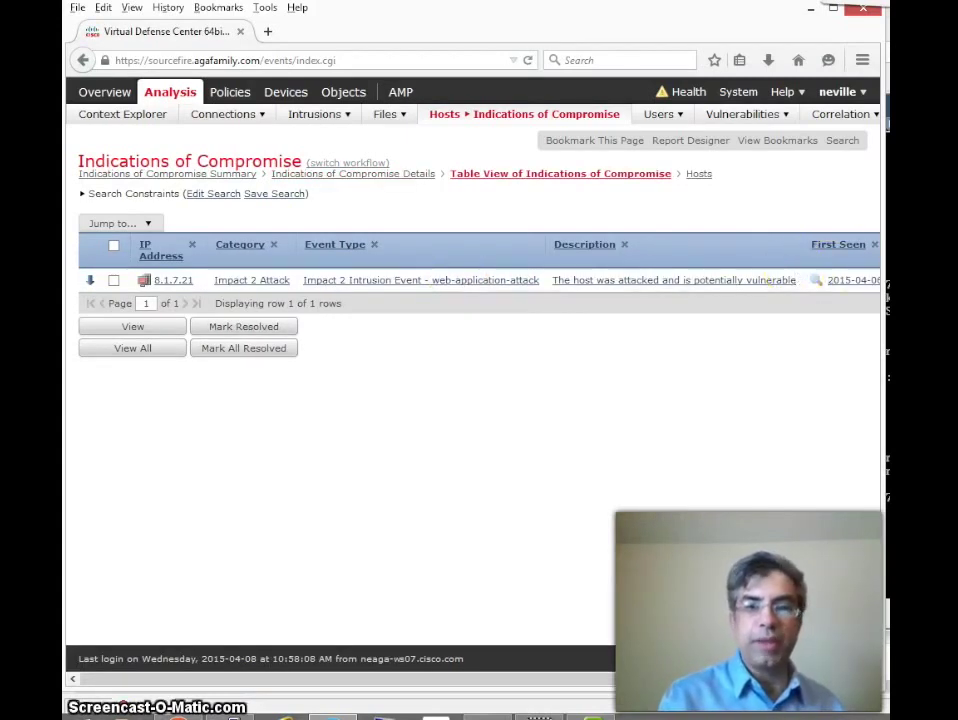
pyautogui.click(848, 284)
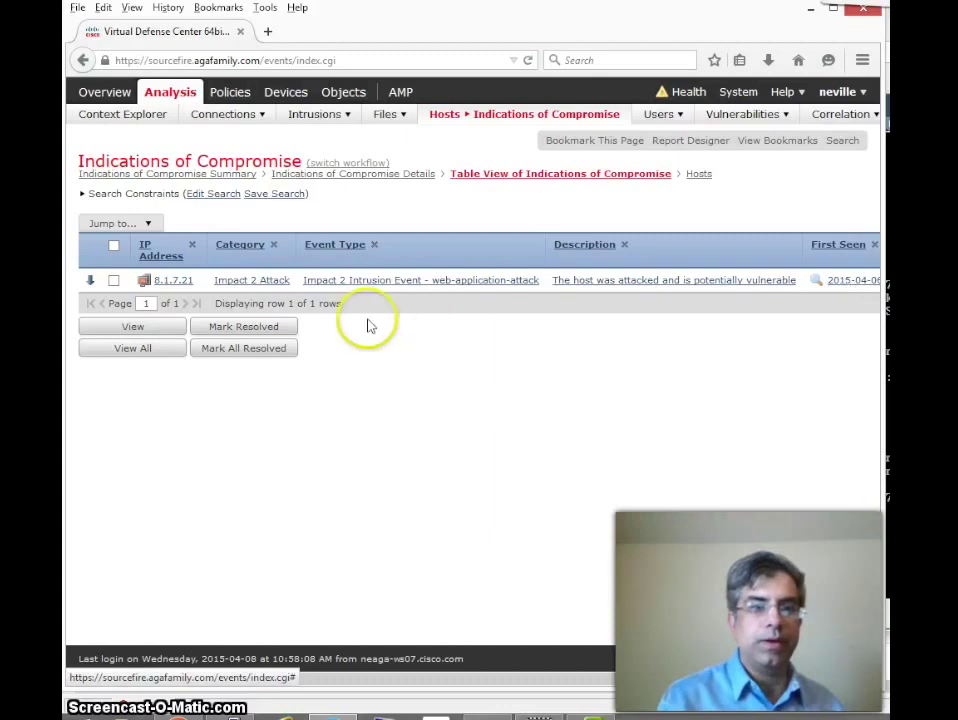
pyautogui.click(699, 175)
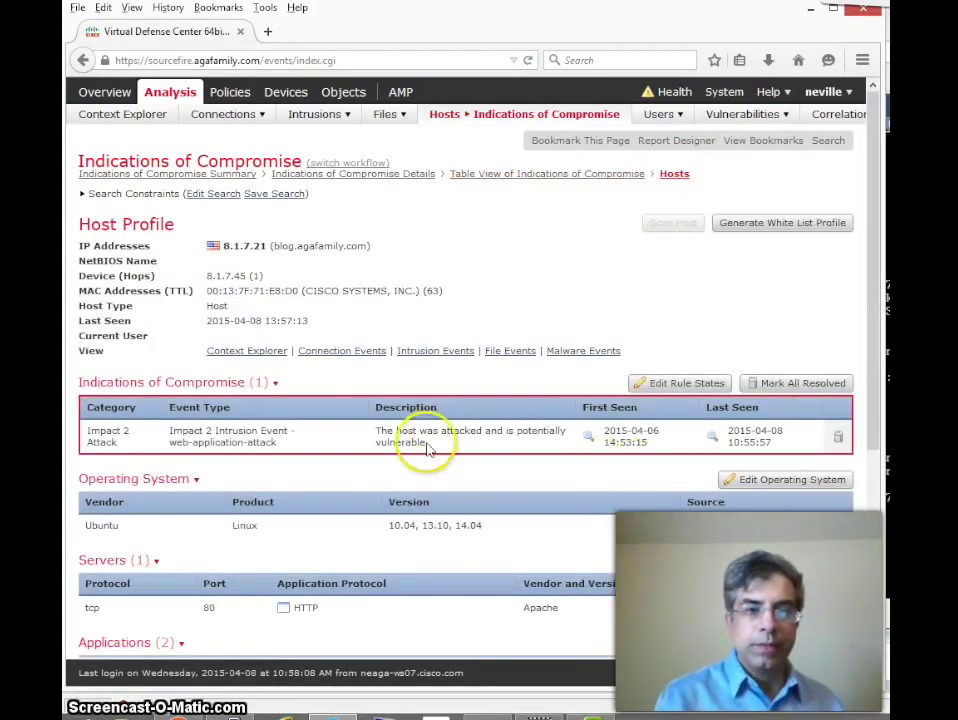
# Step: Scroll down host 8.1.7.21's profile and expand its Vulnerabilities (154) list
pyautogui.moveTo(874, 434); pyautogui.dragTo(865, 512)
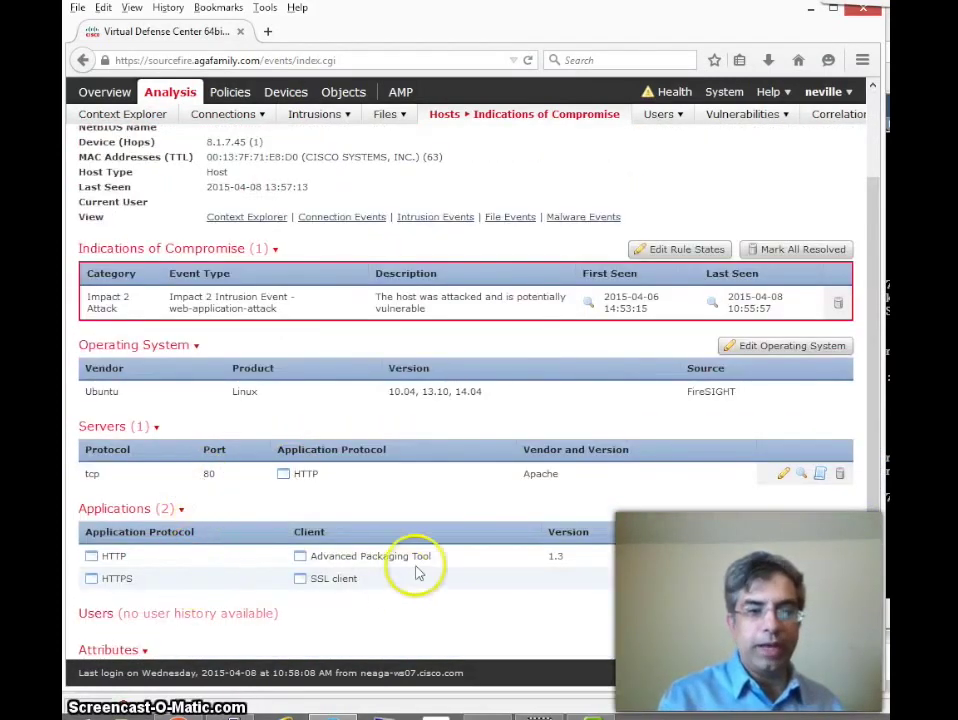
pyautogui.moveTo(876, 514); pyautogui.dragTo(852, 646)
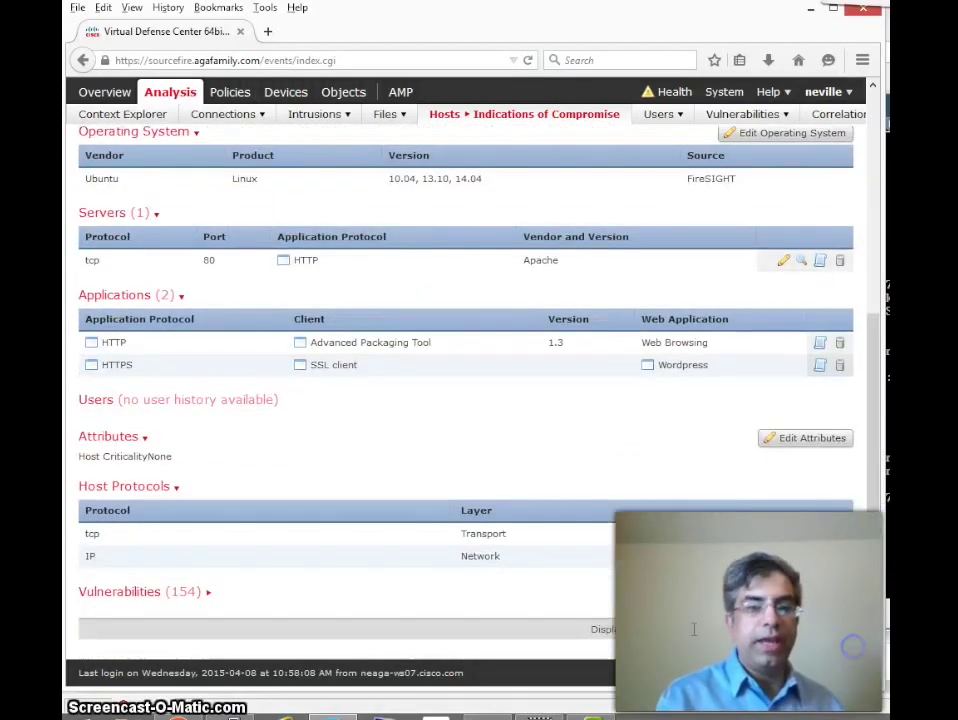
pyautogui.click(208, 596)
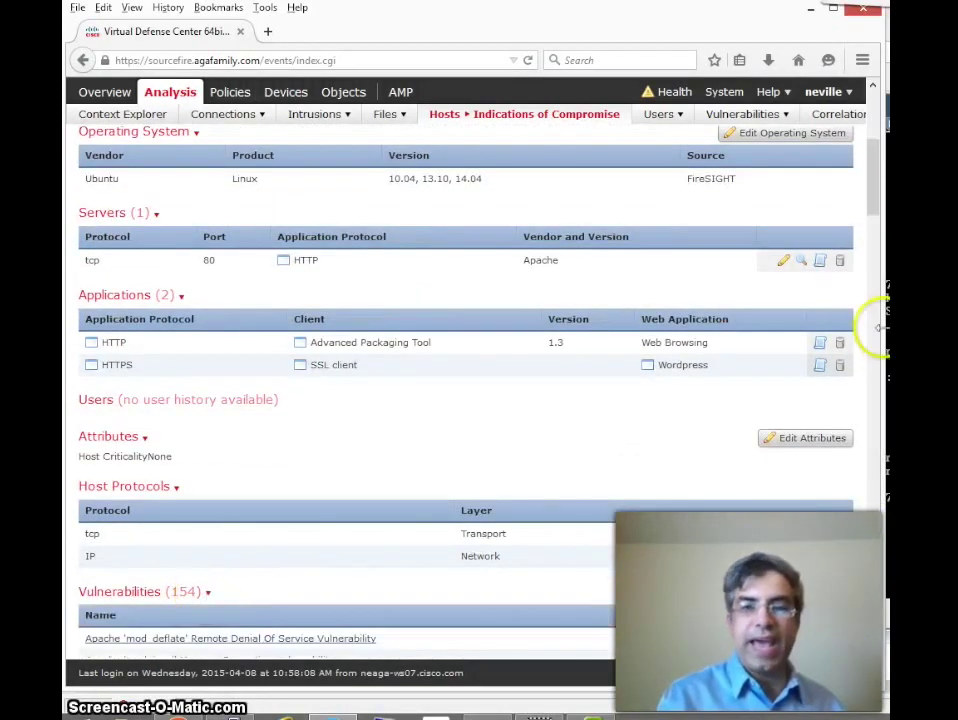
pyautogui.moveTo(872, 212); pyautogui.dragTo(873, 128)
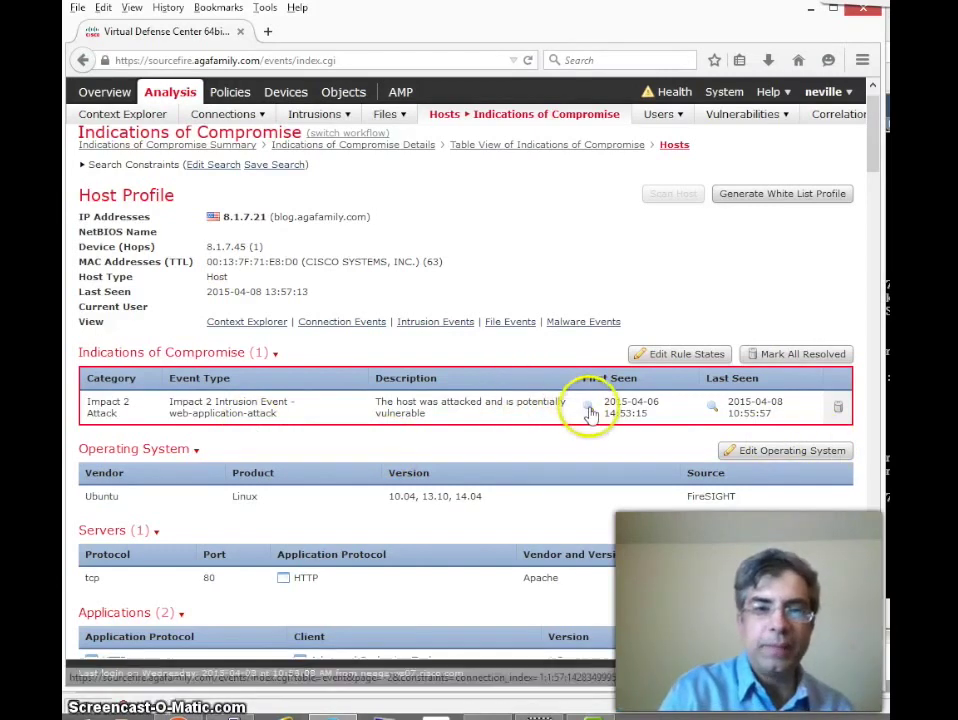
# Step: Open the compromise's First Seen intrusion event in a new tab
pyautogui.rightClick(591, 410)
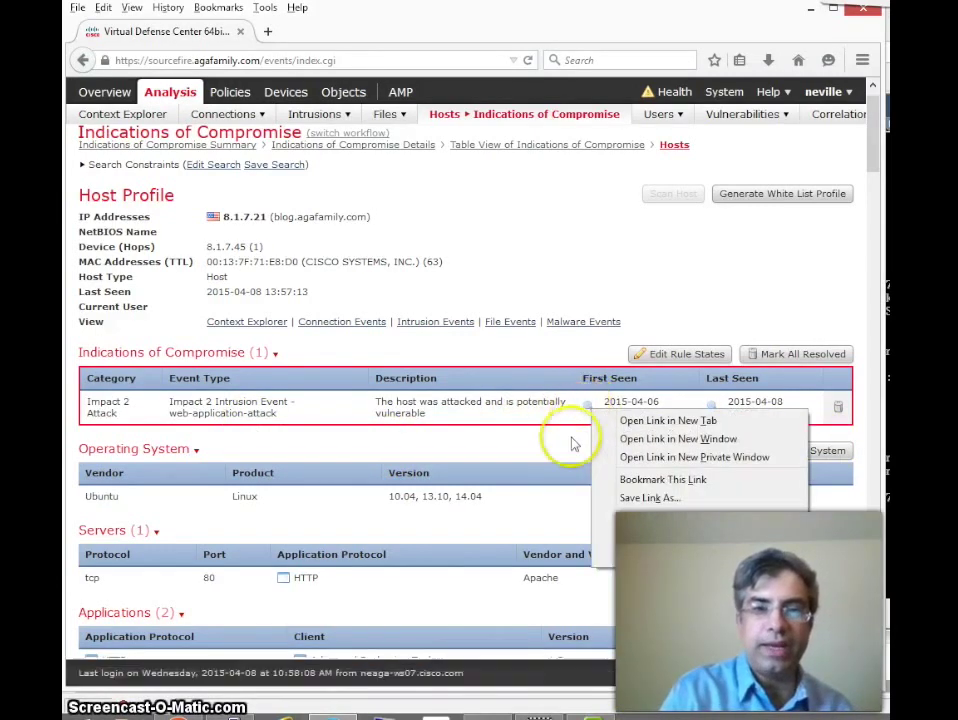
pyautogui.click(571, 440)
pyautogui.click(591, 407)
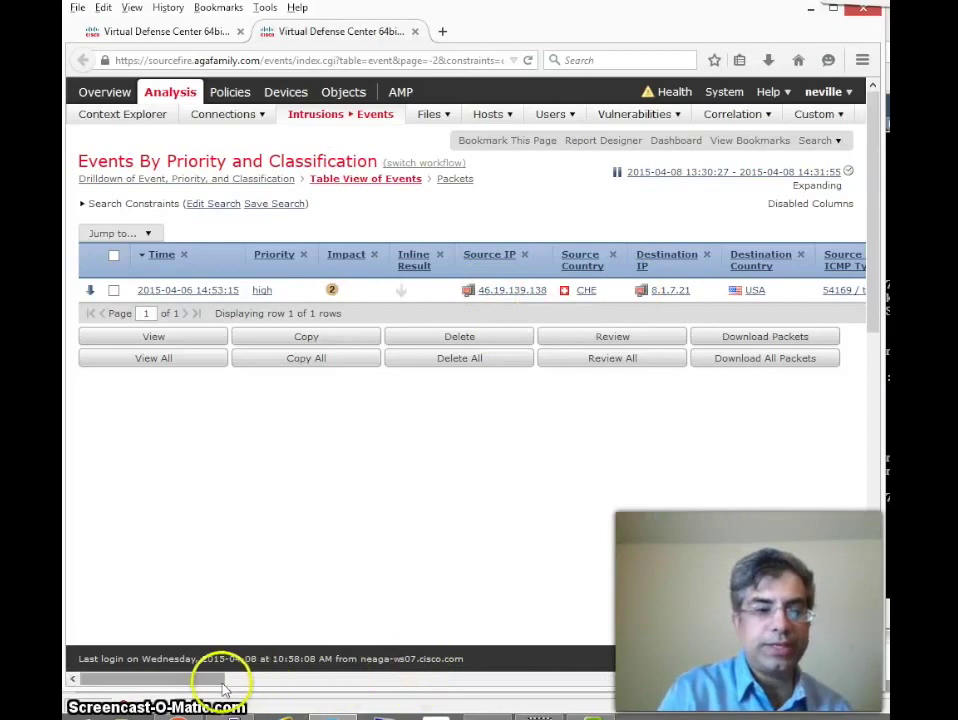
# Step: Bring up the rule documentation for the WordPress XMLRPC port-scan event
pyautogui.moveTo(225, 680); pyautogui.dragTo(357, 682)
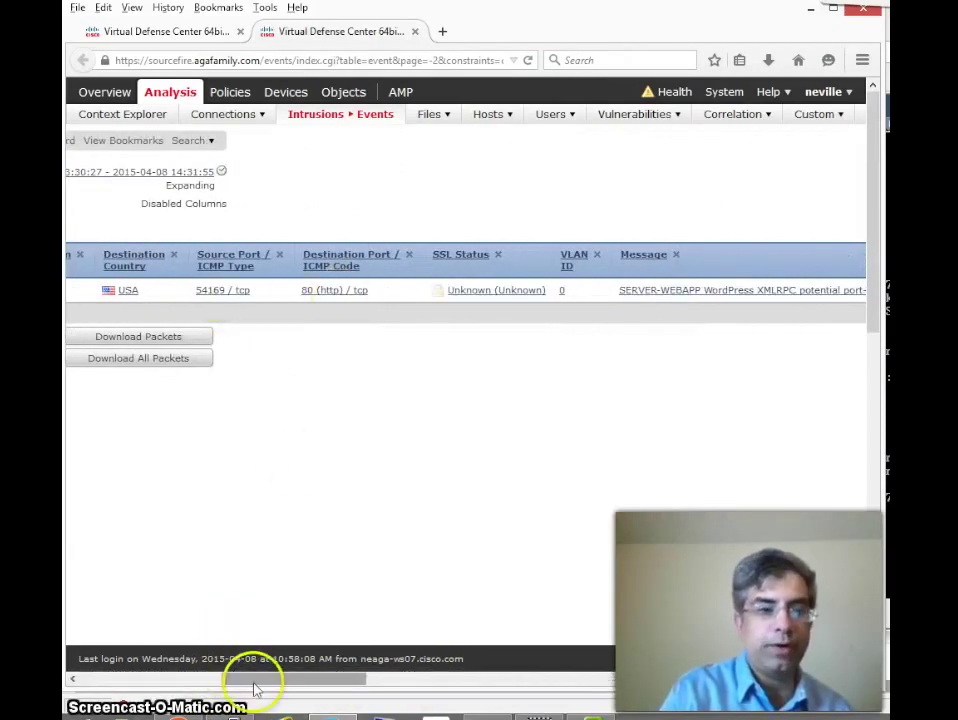
pyautogui.moveTo(252, 680); pyautogui.dragTo(378, 686)
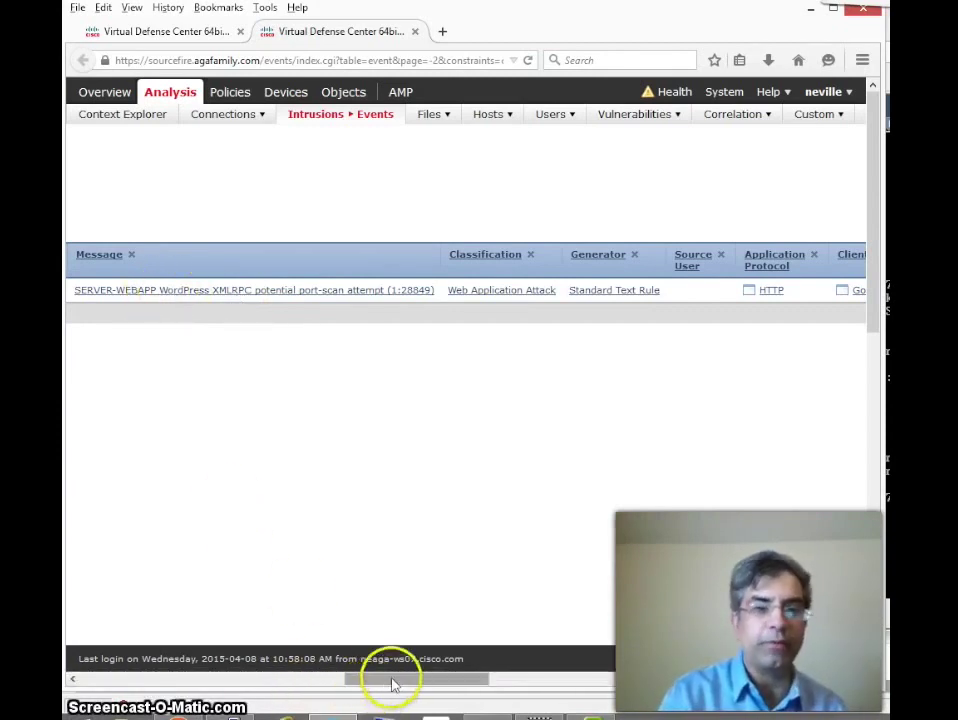
pyautogui.moveTo(393, 684)
pyautogui.mouseDown()
pyautogui.moveTo(445, 680)
pyautogui.moveTo(376, 688)
pyautogui.mouseUp()
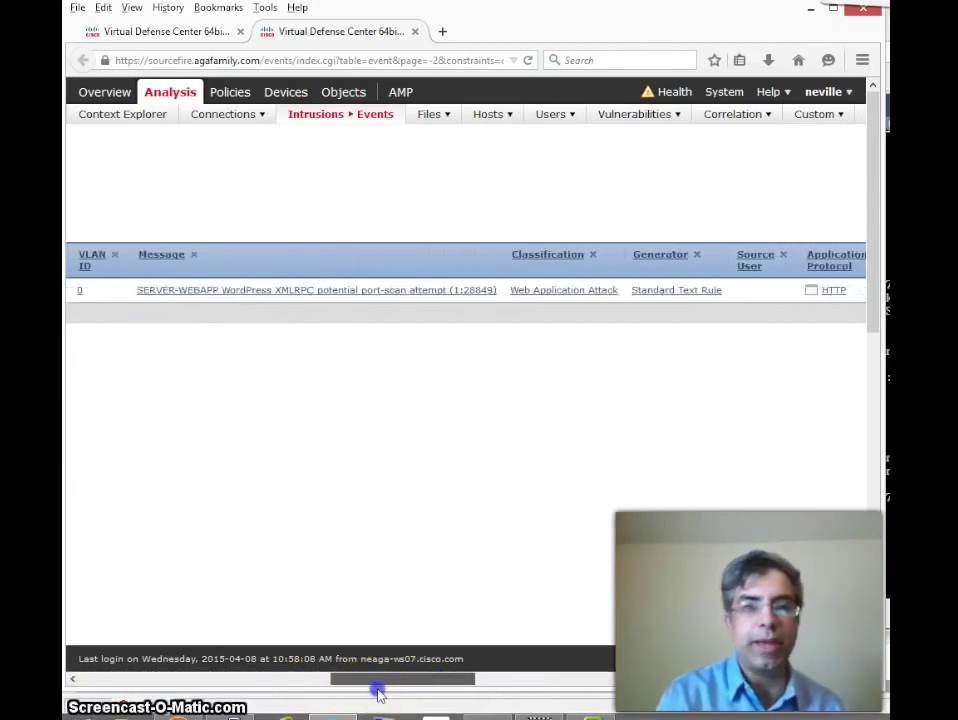
pyautogui.rightClick(374, 294)
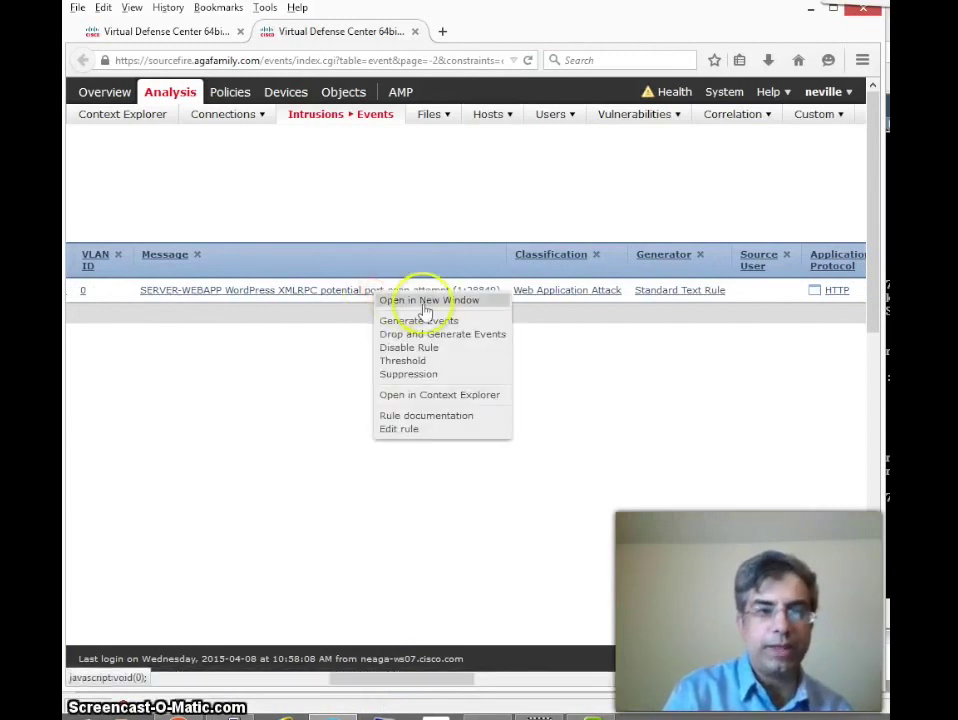
pyautogui.click(426, 419)
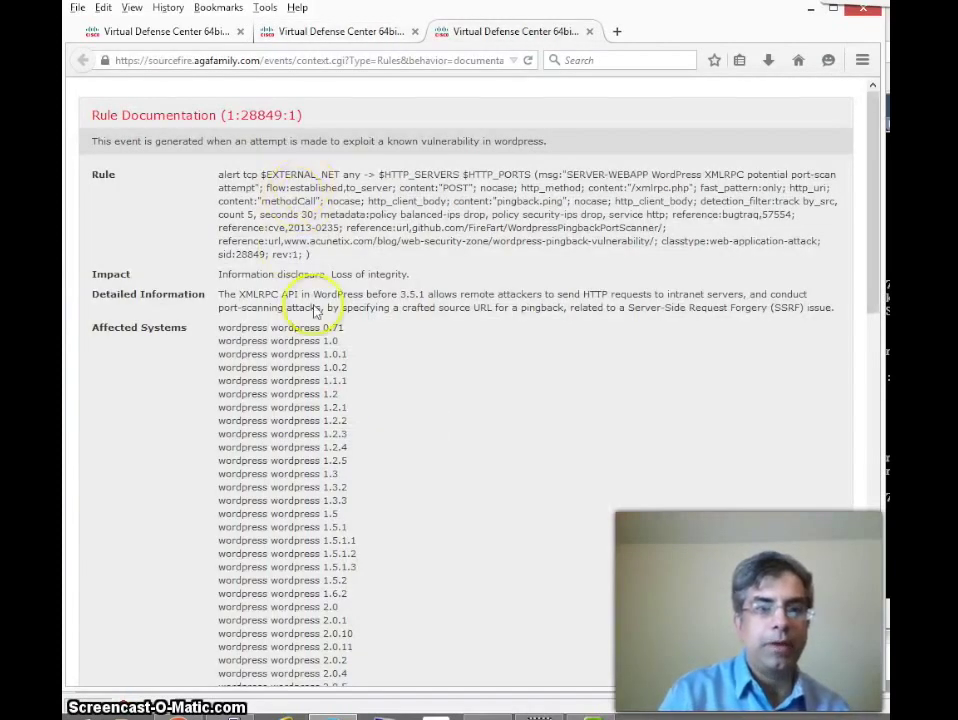
# Step: Read the rule 1:28849:1 documentation on the XMLRPC vulnerability, then close the window
pyautogui.moveTo(253, 294); pyautogui.dragTo(585, 296)
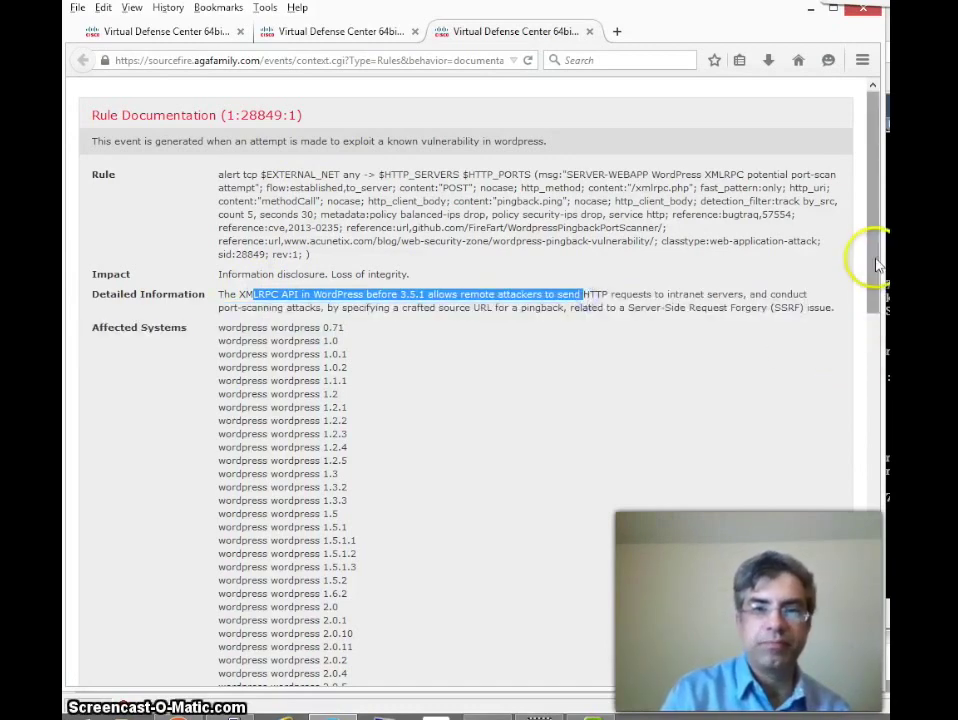
pyautogui.moveTo(872, 274); pyautogui.dragTo(580, 690)
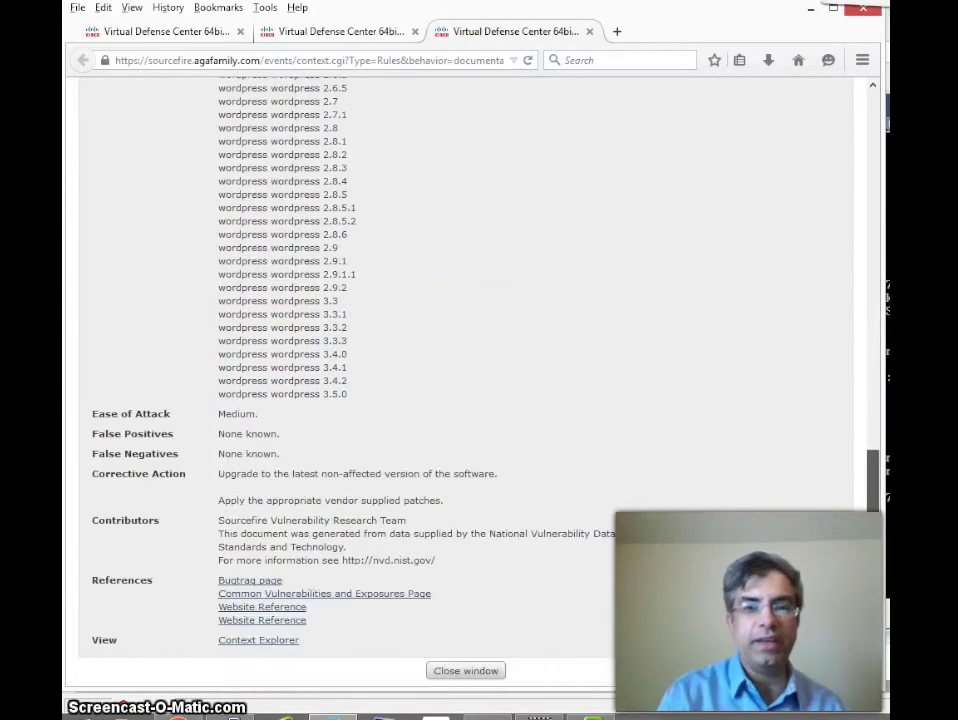
pyautogui.click(466, 671)
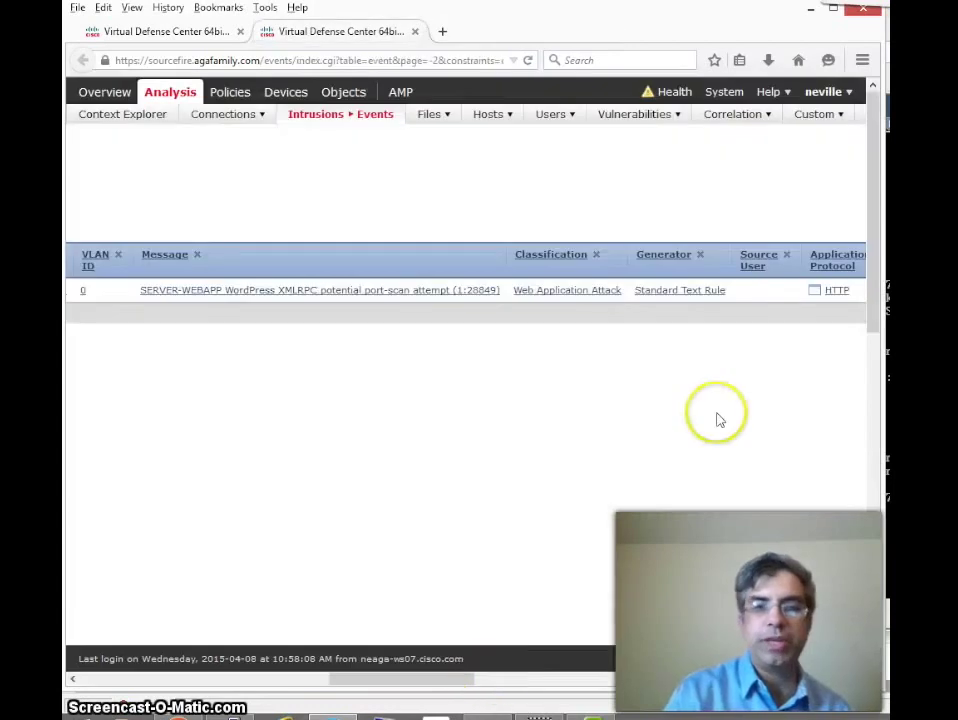